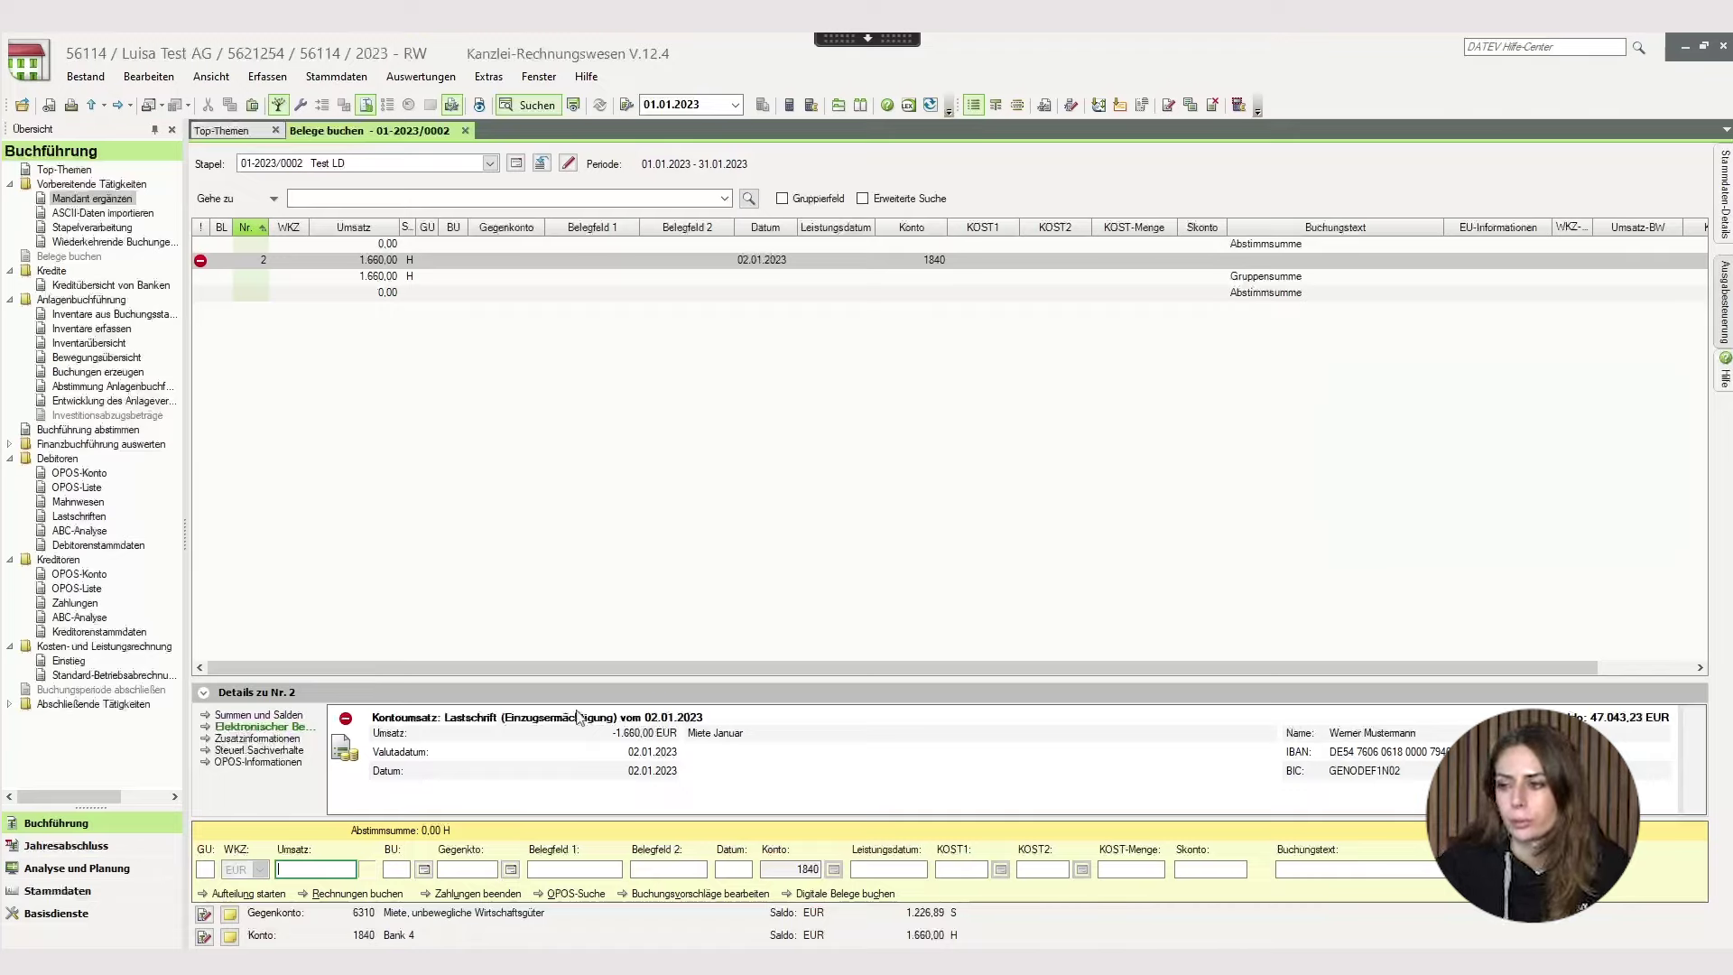
Complete booking no. 2 with amount 1.660,00, BU key 9 and contra account 6310, and save it.
{"action": "left_click", "coordinate": [424, 265]}
{"action": "double_click", "coordinate": [426, 264]}
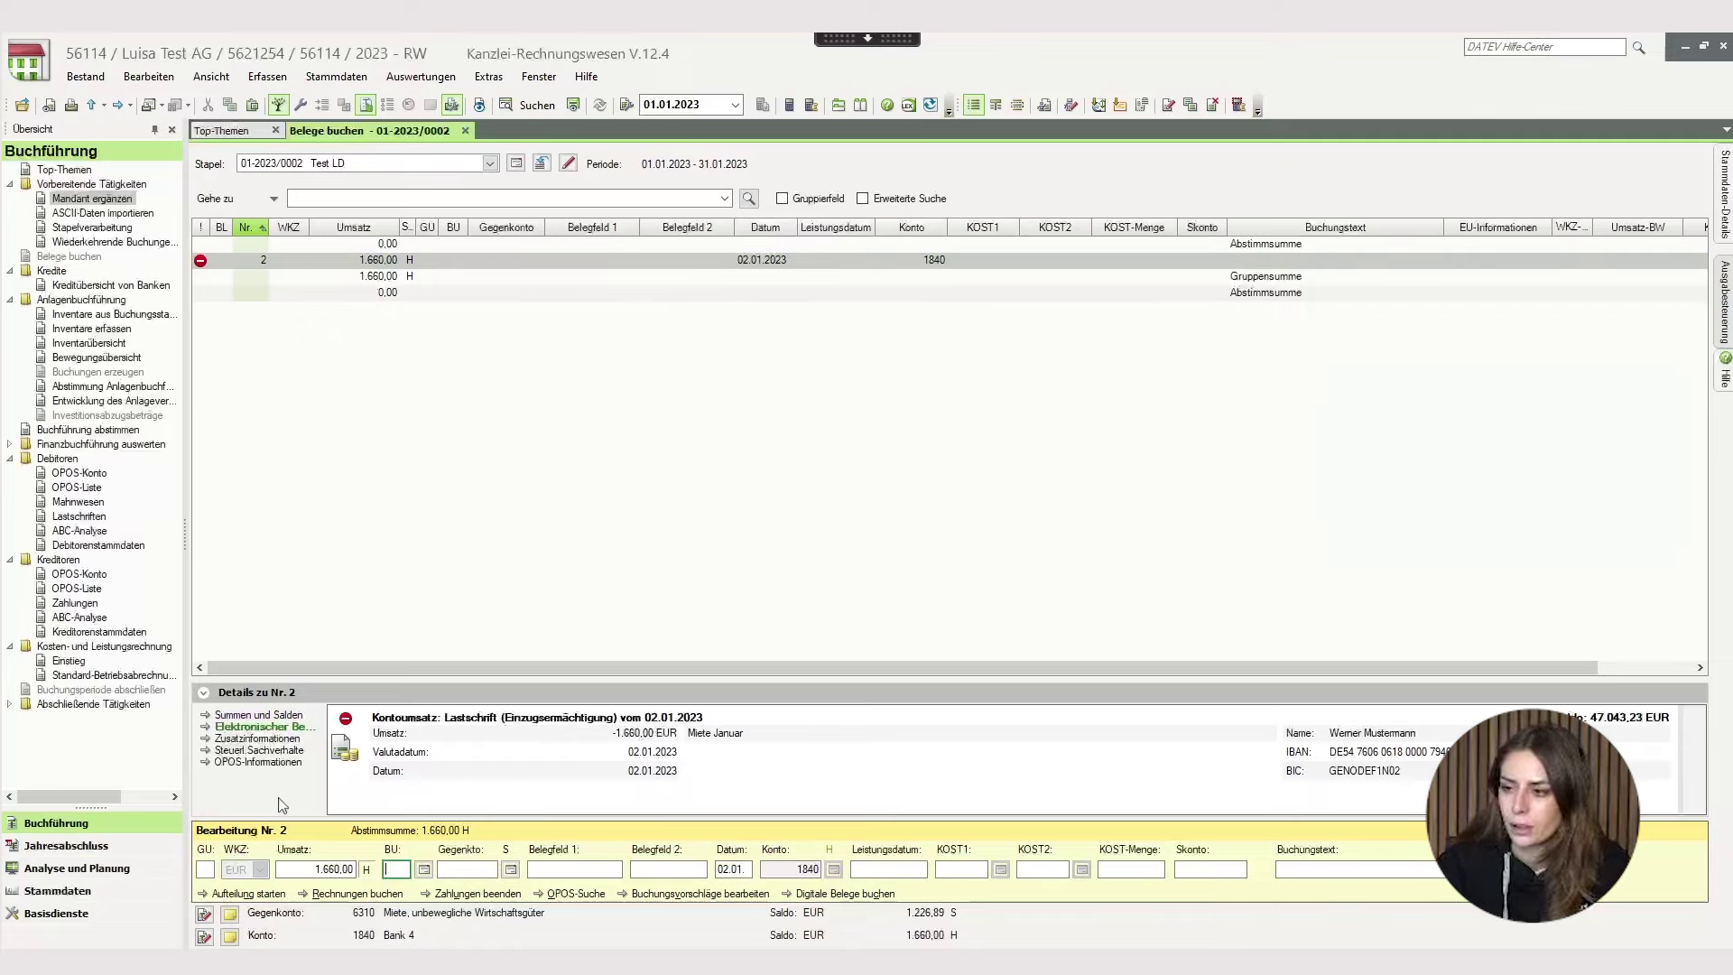
{"action": "left_click", "coordinate": [314, 868]}
{"action": "type", "text": "166000"}
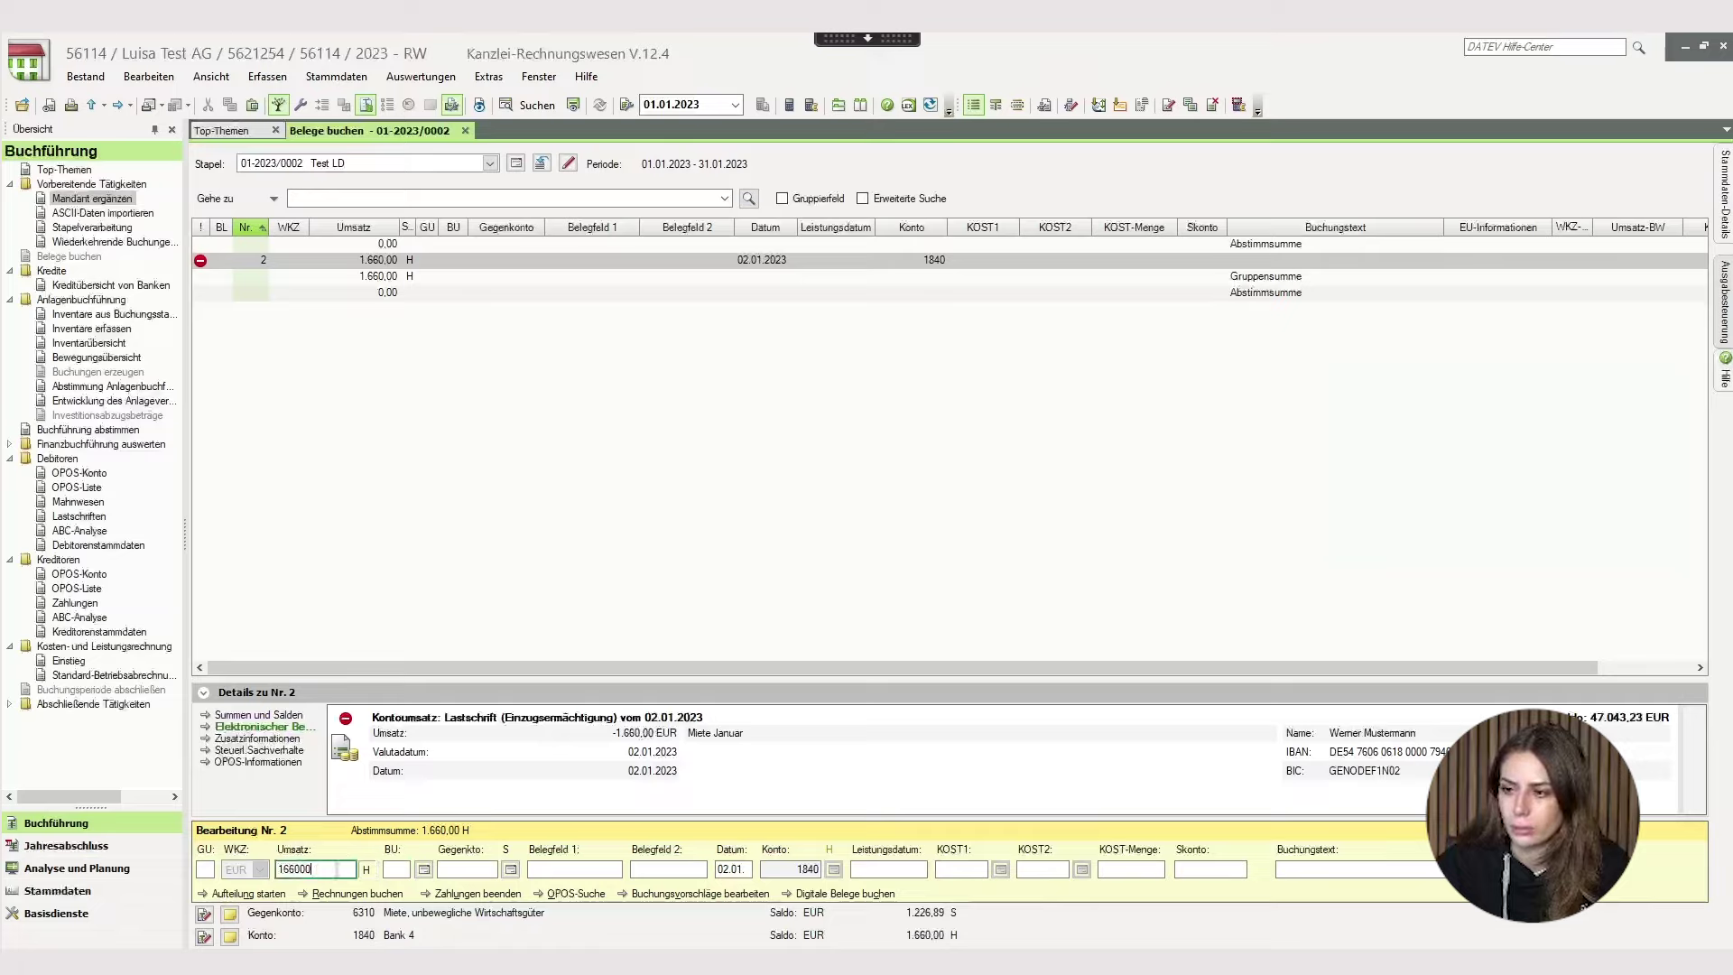
{"action": "key", "text": "Tab"}
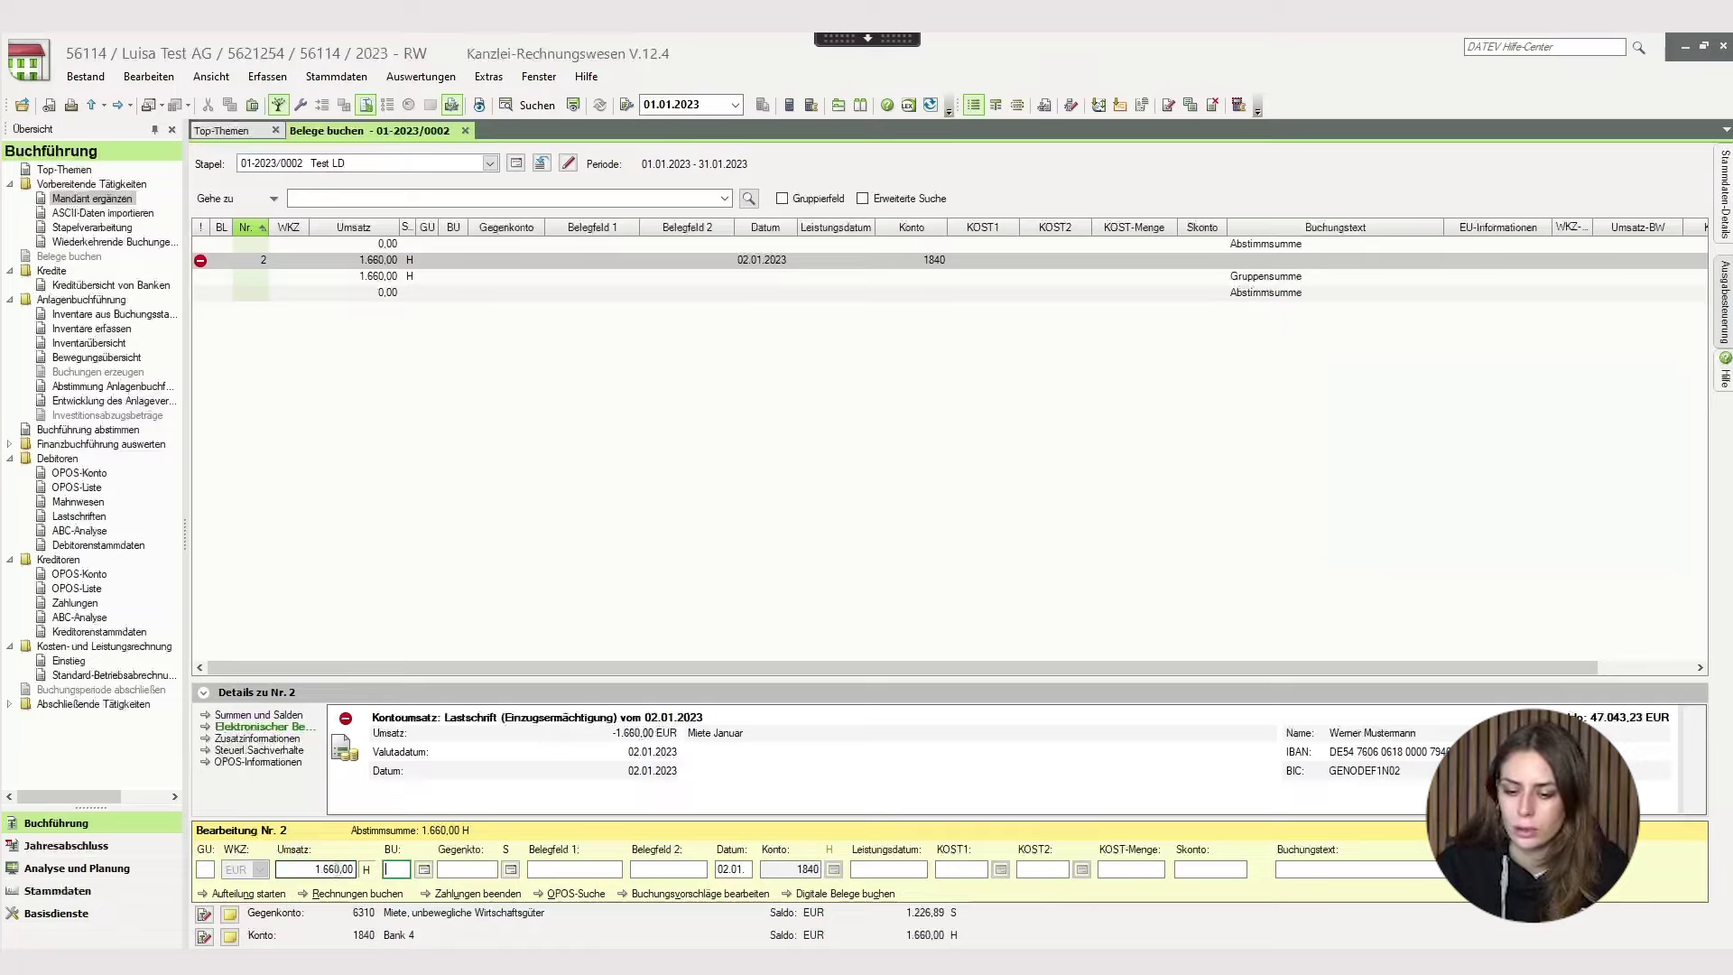
{"action": "type", "text": "9"}
{"action": "key", "text": "Tab"}
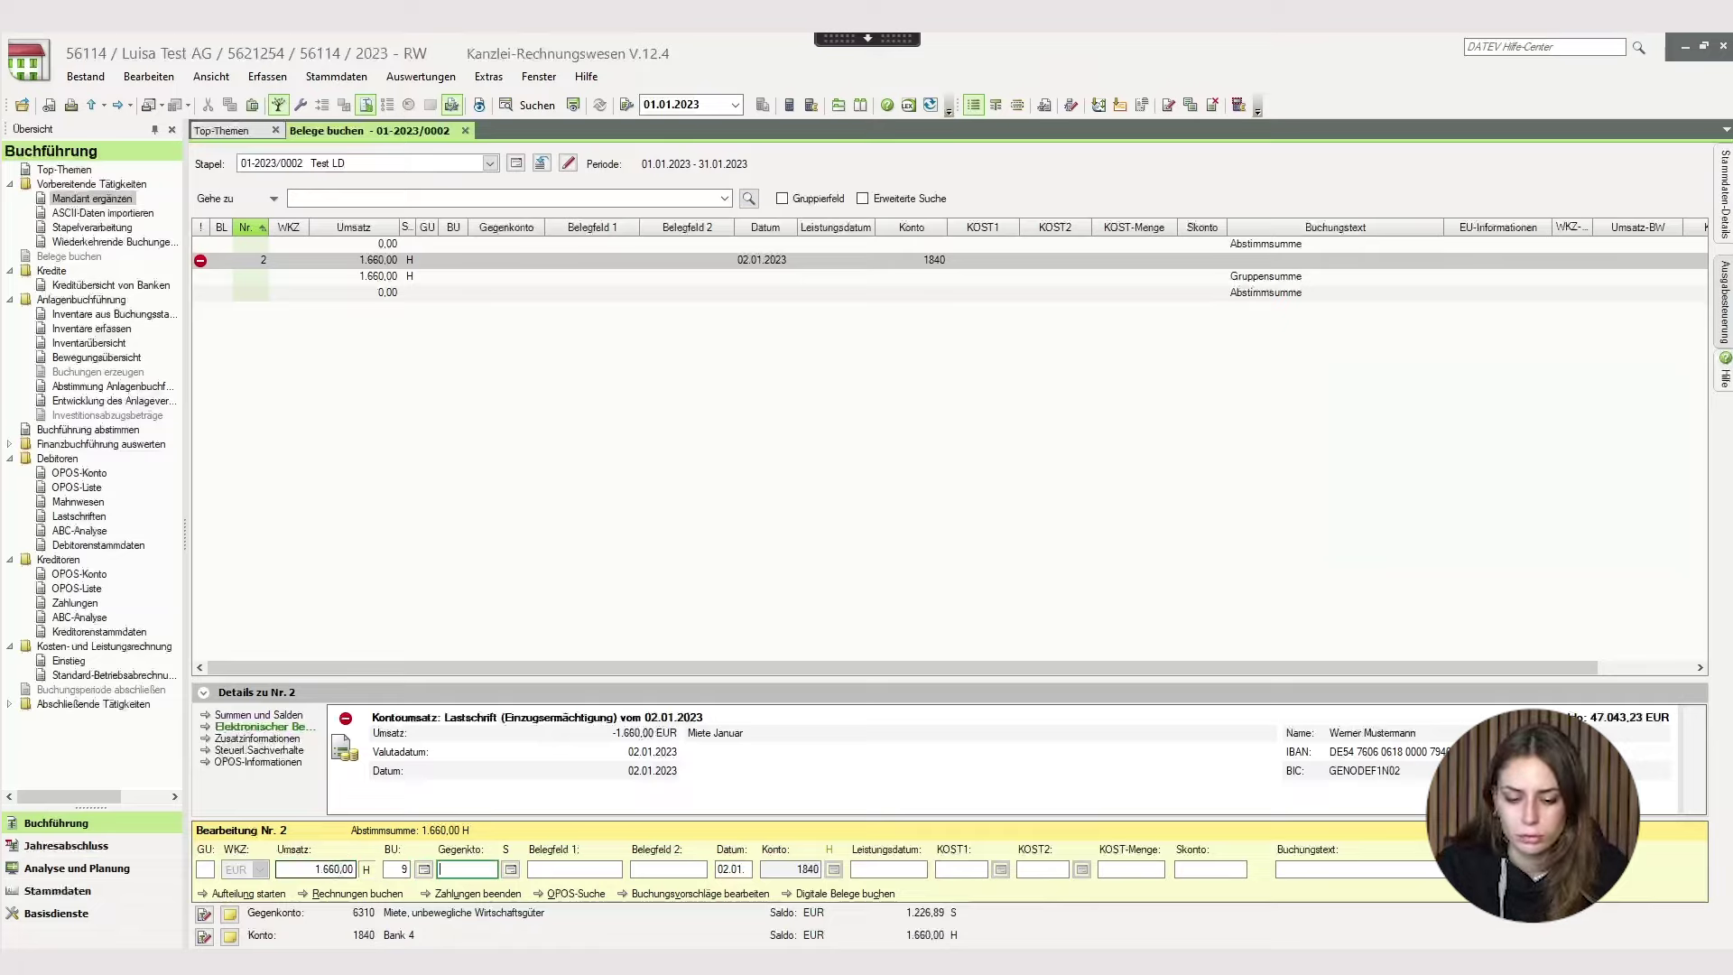
{"action": "type", "text": "6310"}
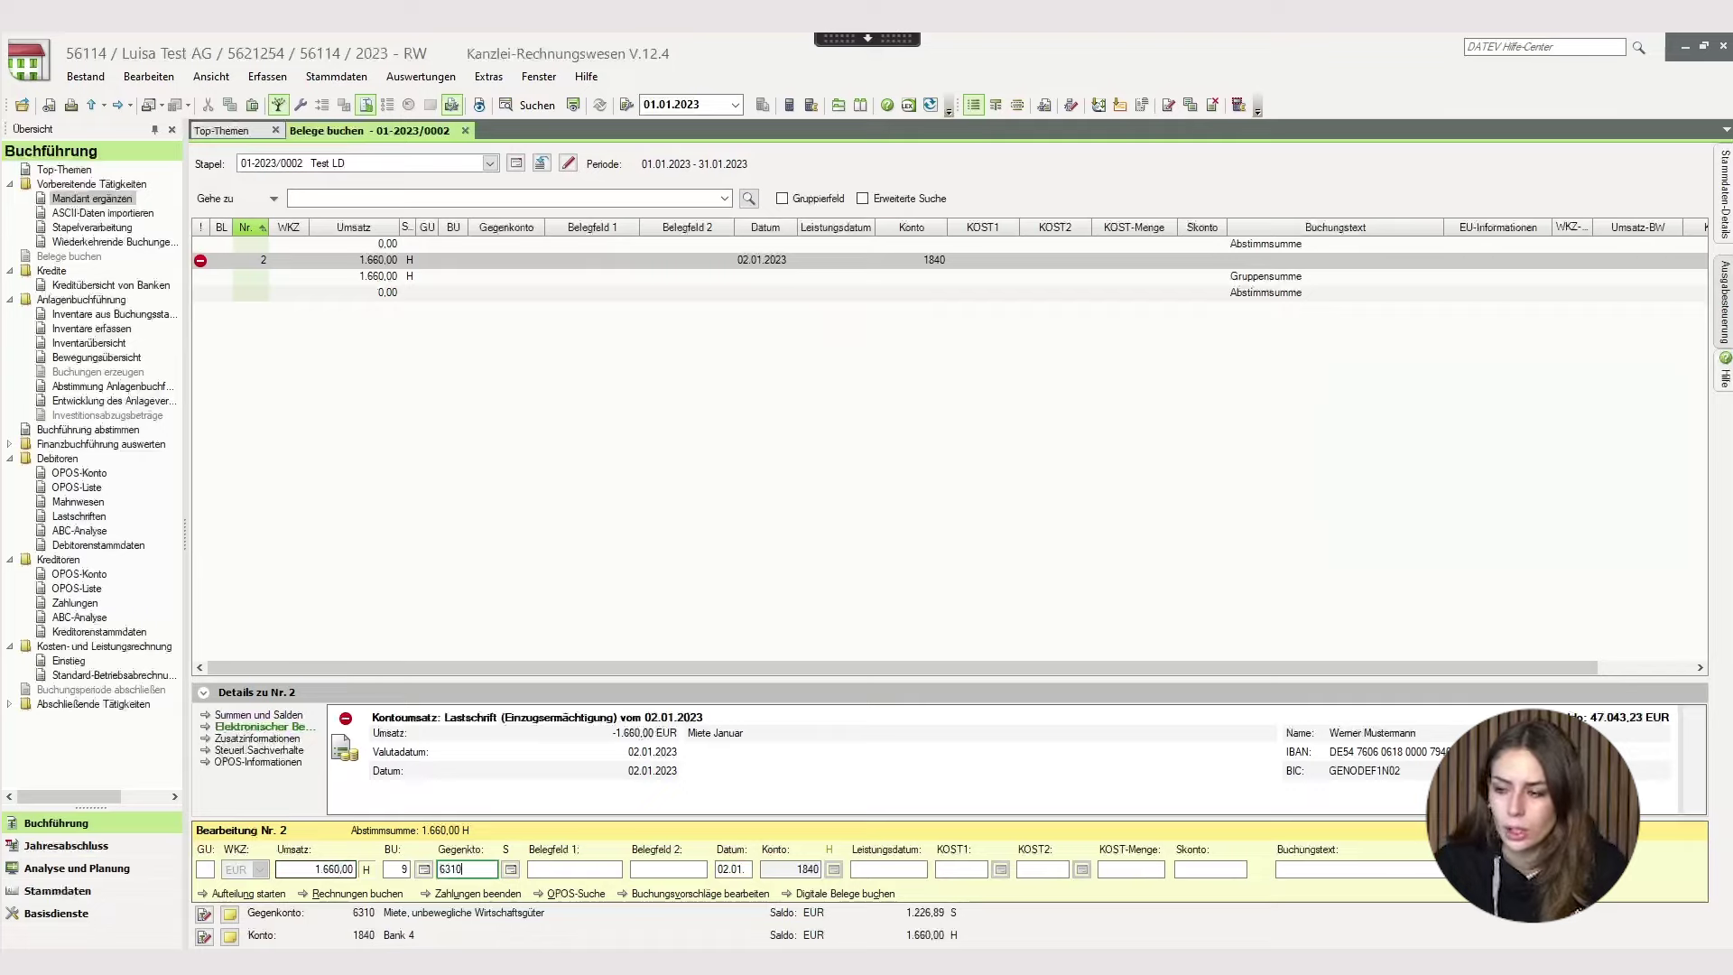
{"action": "key", "text": "Tab"}
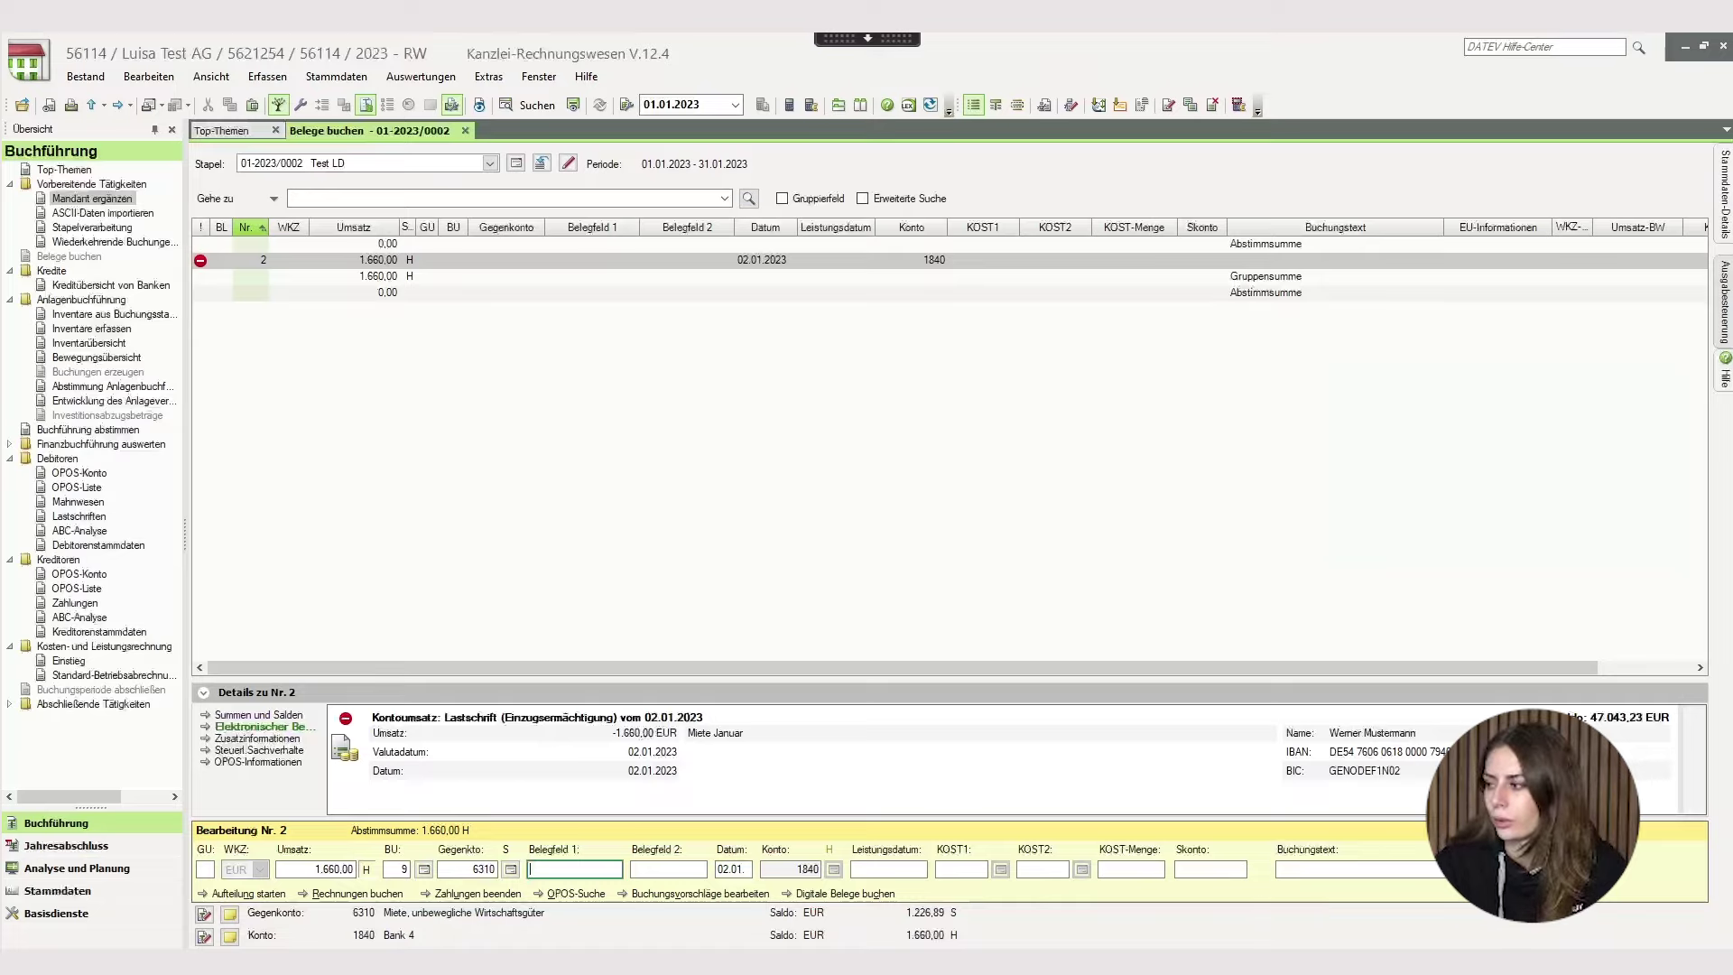
{"action": "key", "text": "Return"}
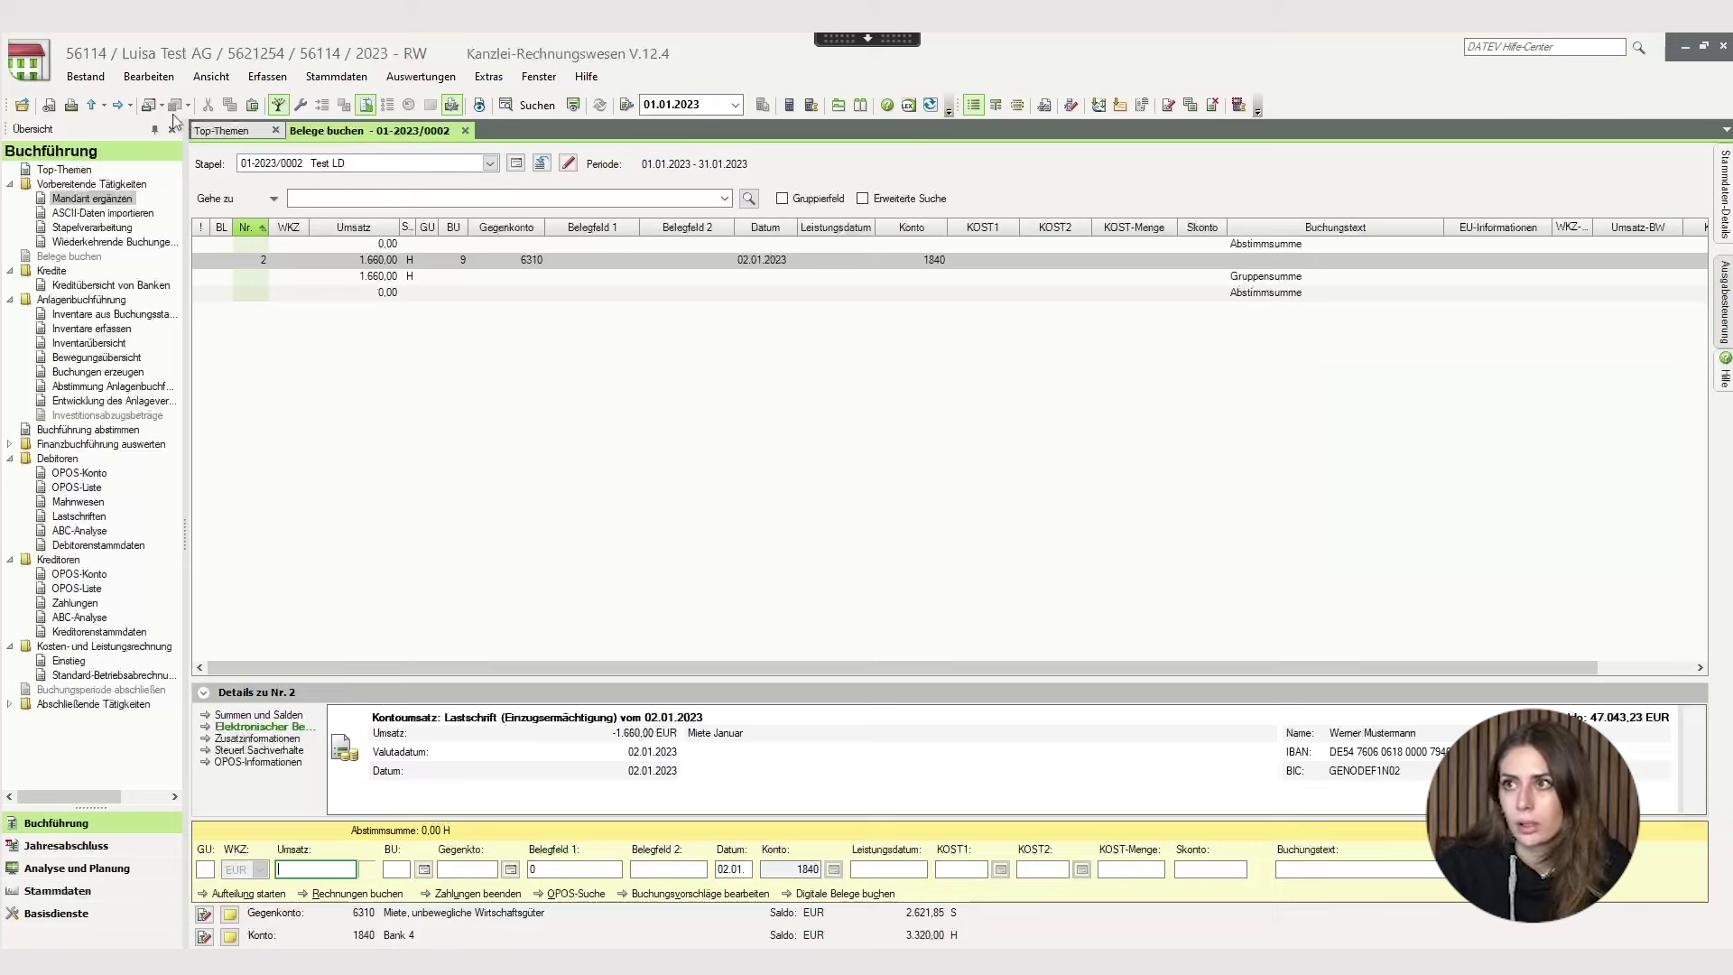
Start a new learning-file entry (Lerndateieintrag) from the booking and insert the date field in 01/23 format (MM/JJ) into Belegfeld 1.
{"action": "left_click", "coordinate": [159, 81]}
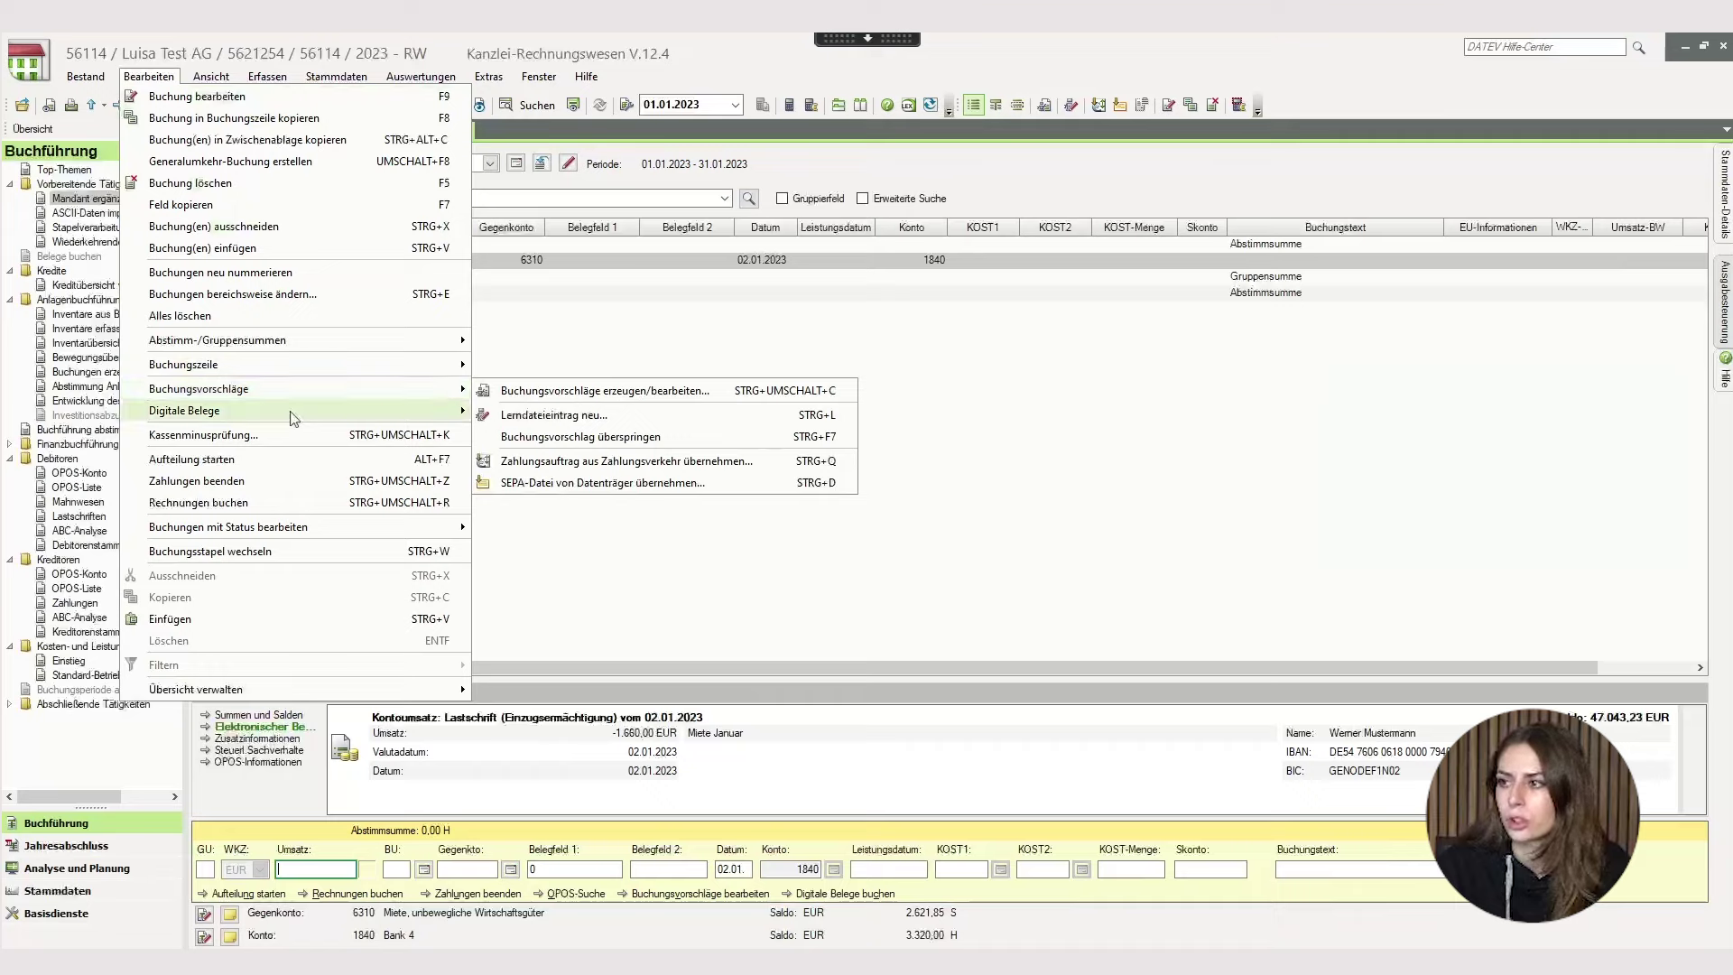
{"action": "mouse_move", "coordinate": [406, 397]}
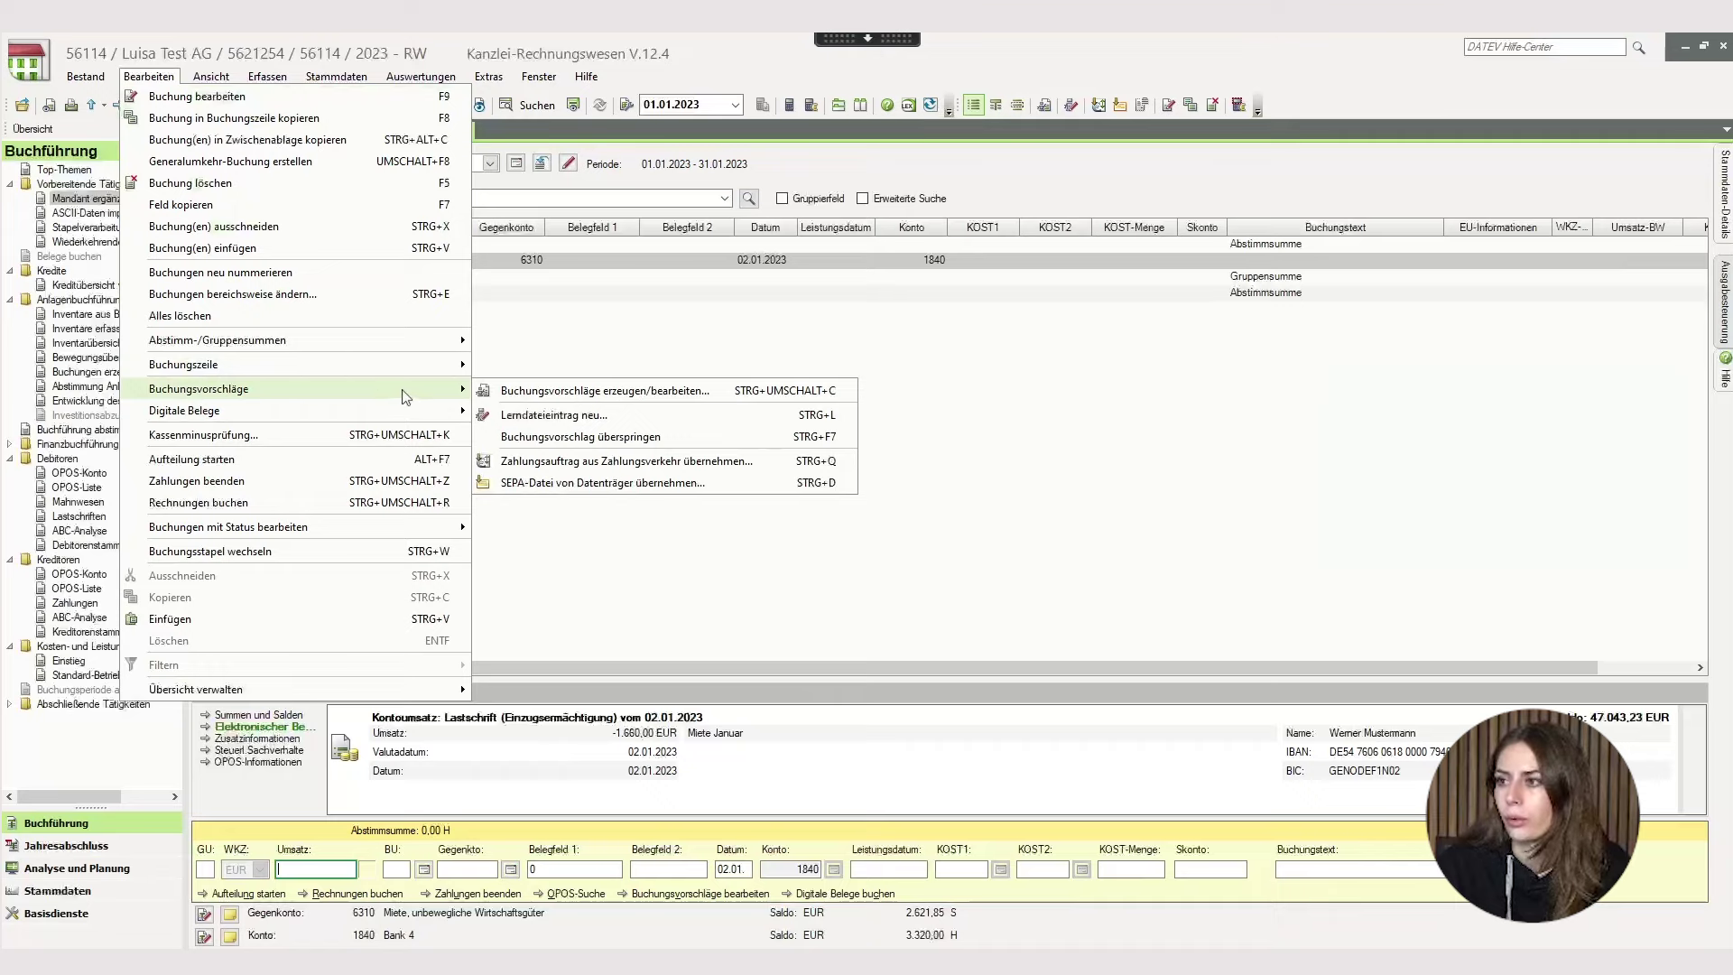
{"action": "left_click", "coordinate": [615, 338]}
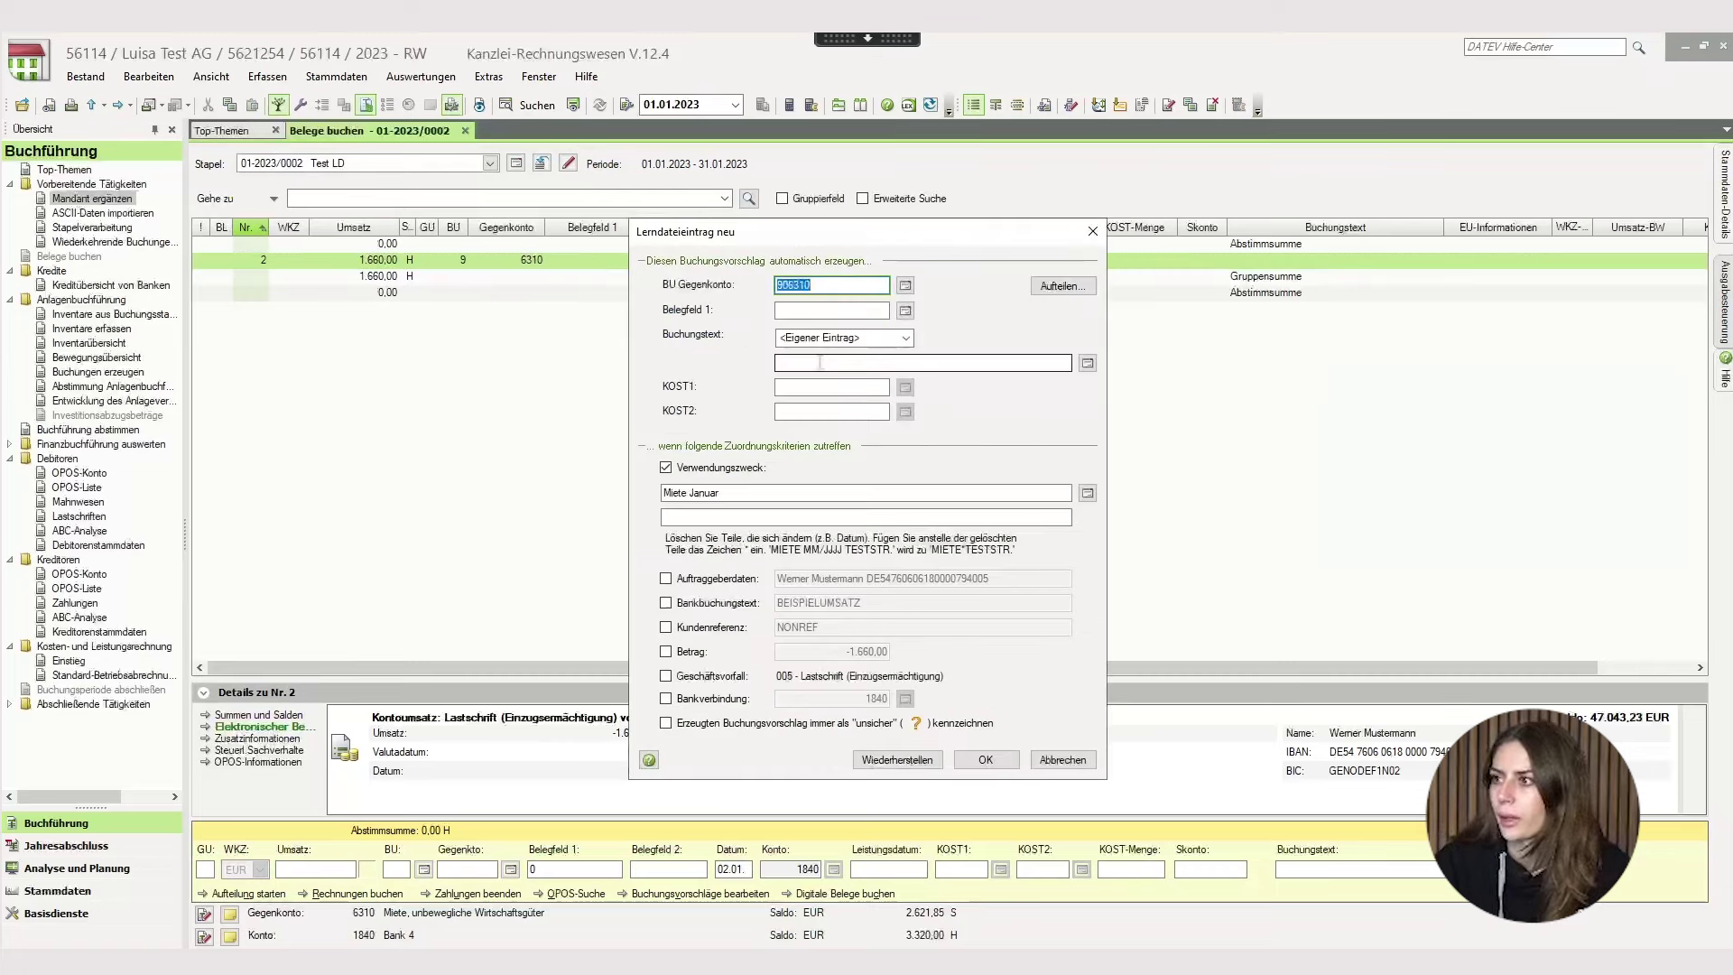
{"action": "left_click", "coordinate": [831, 308]}
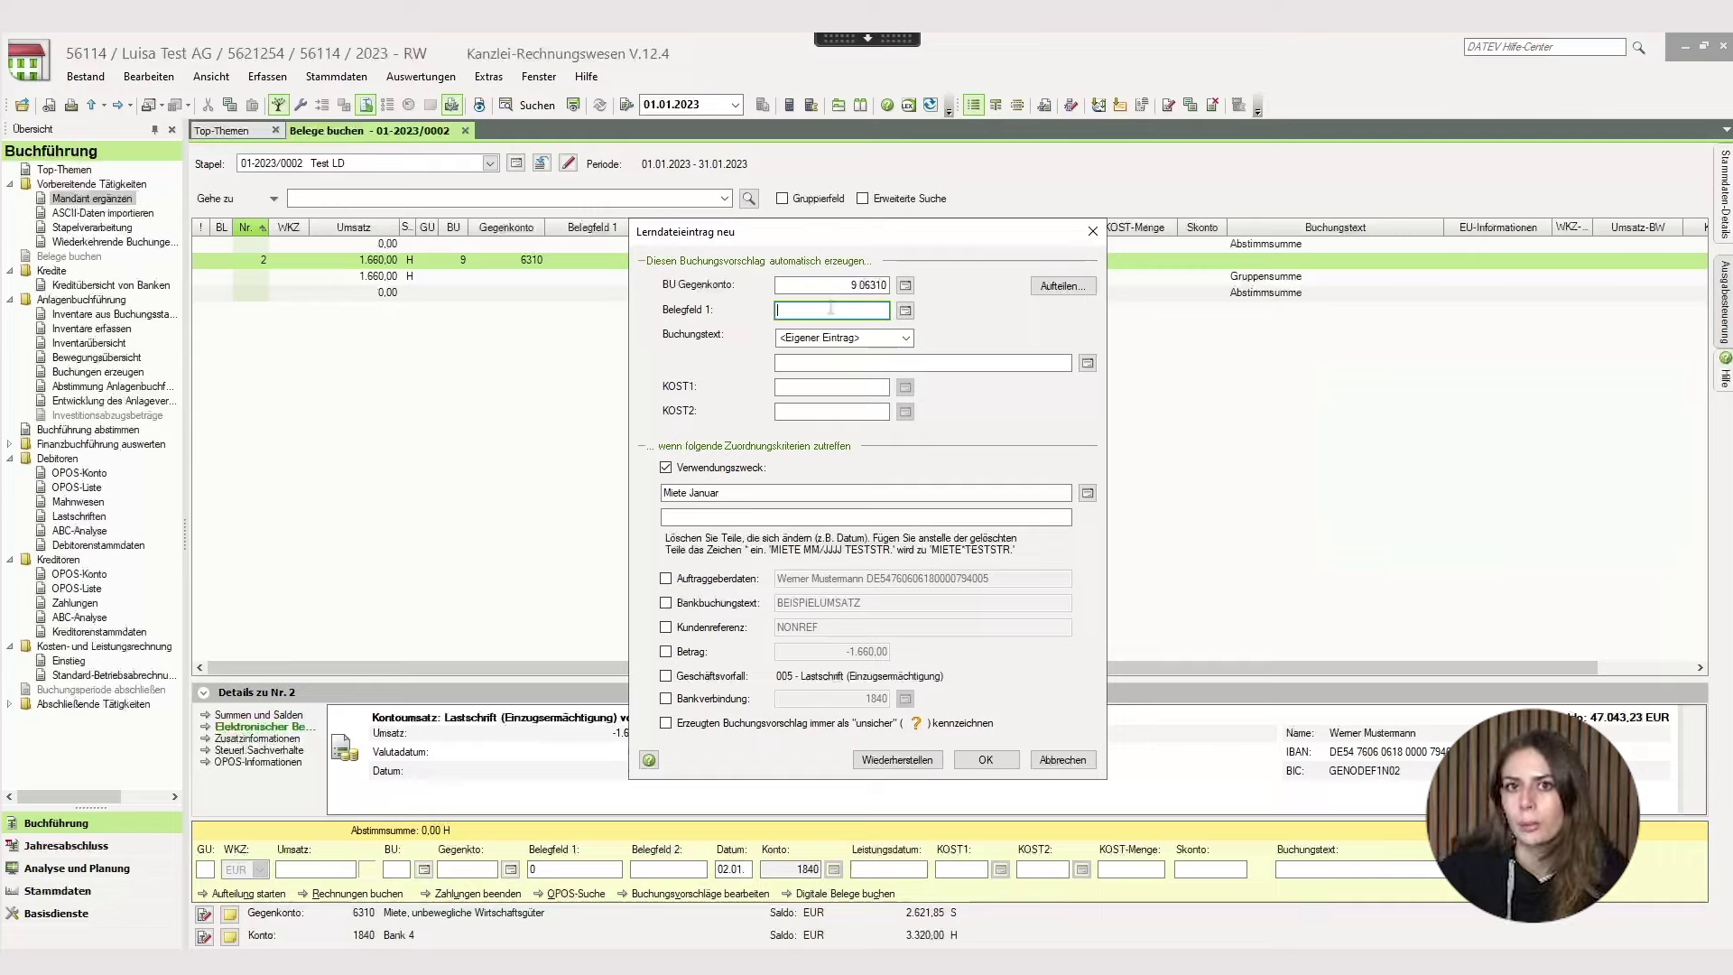
{"action": "left_click", "coordinate": [906, 311]}
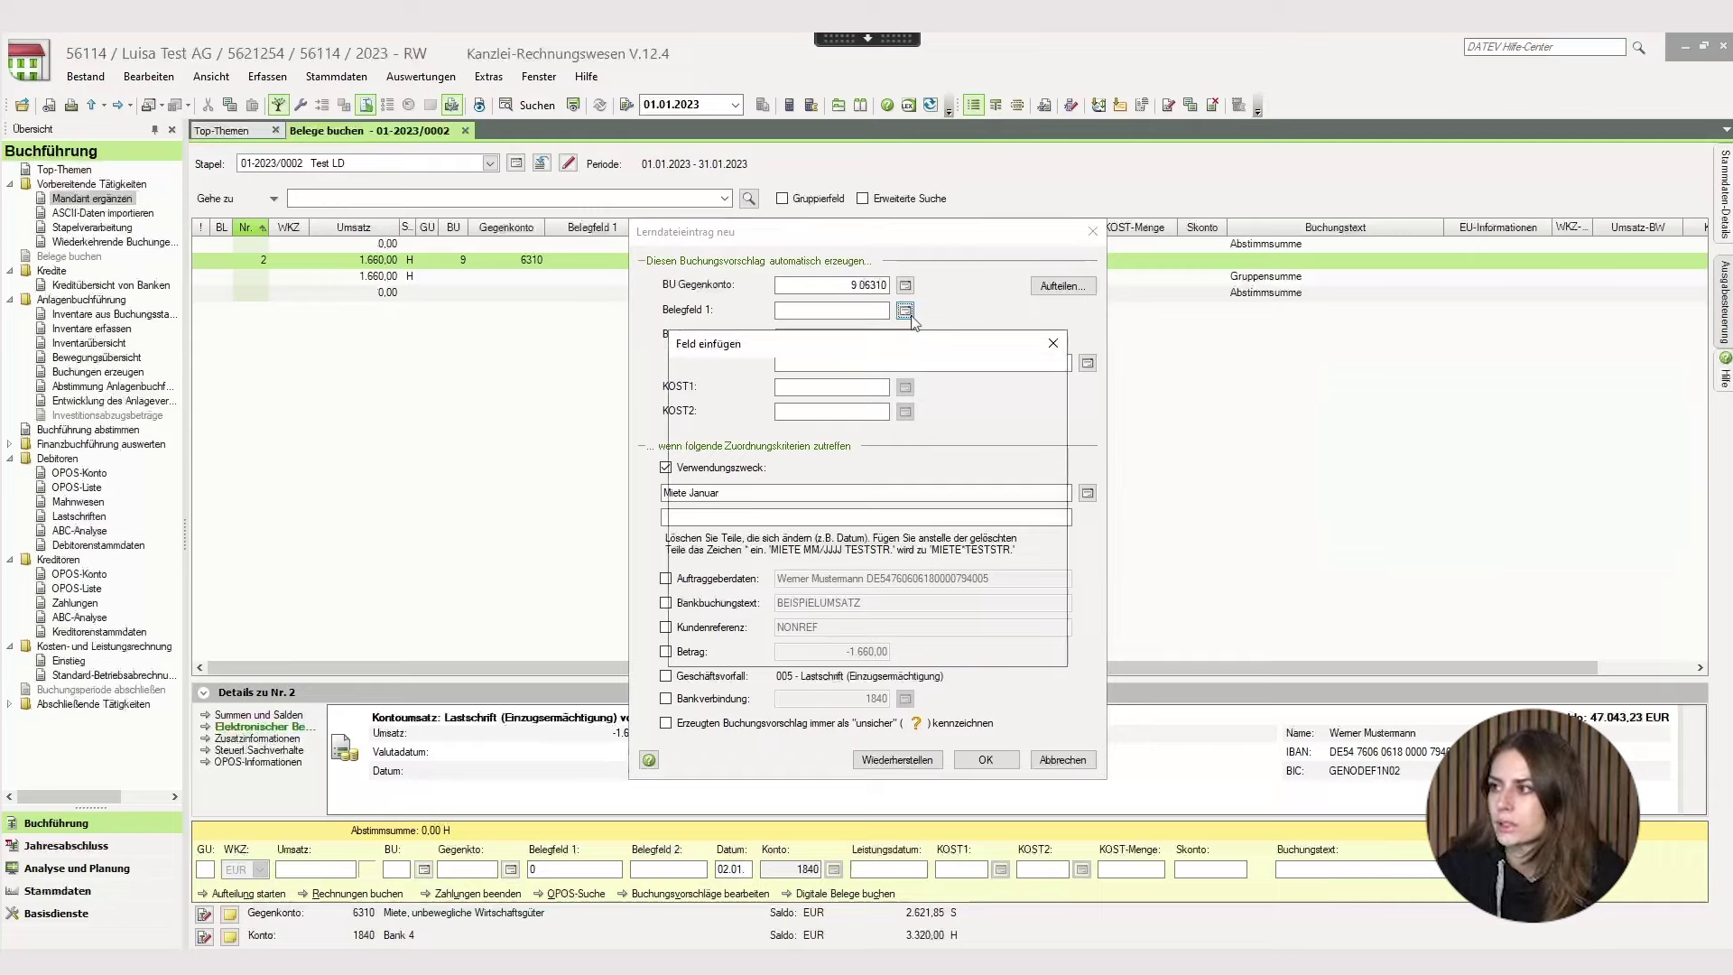
{"action": "left_click", "coordinate": [926, 436]}
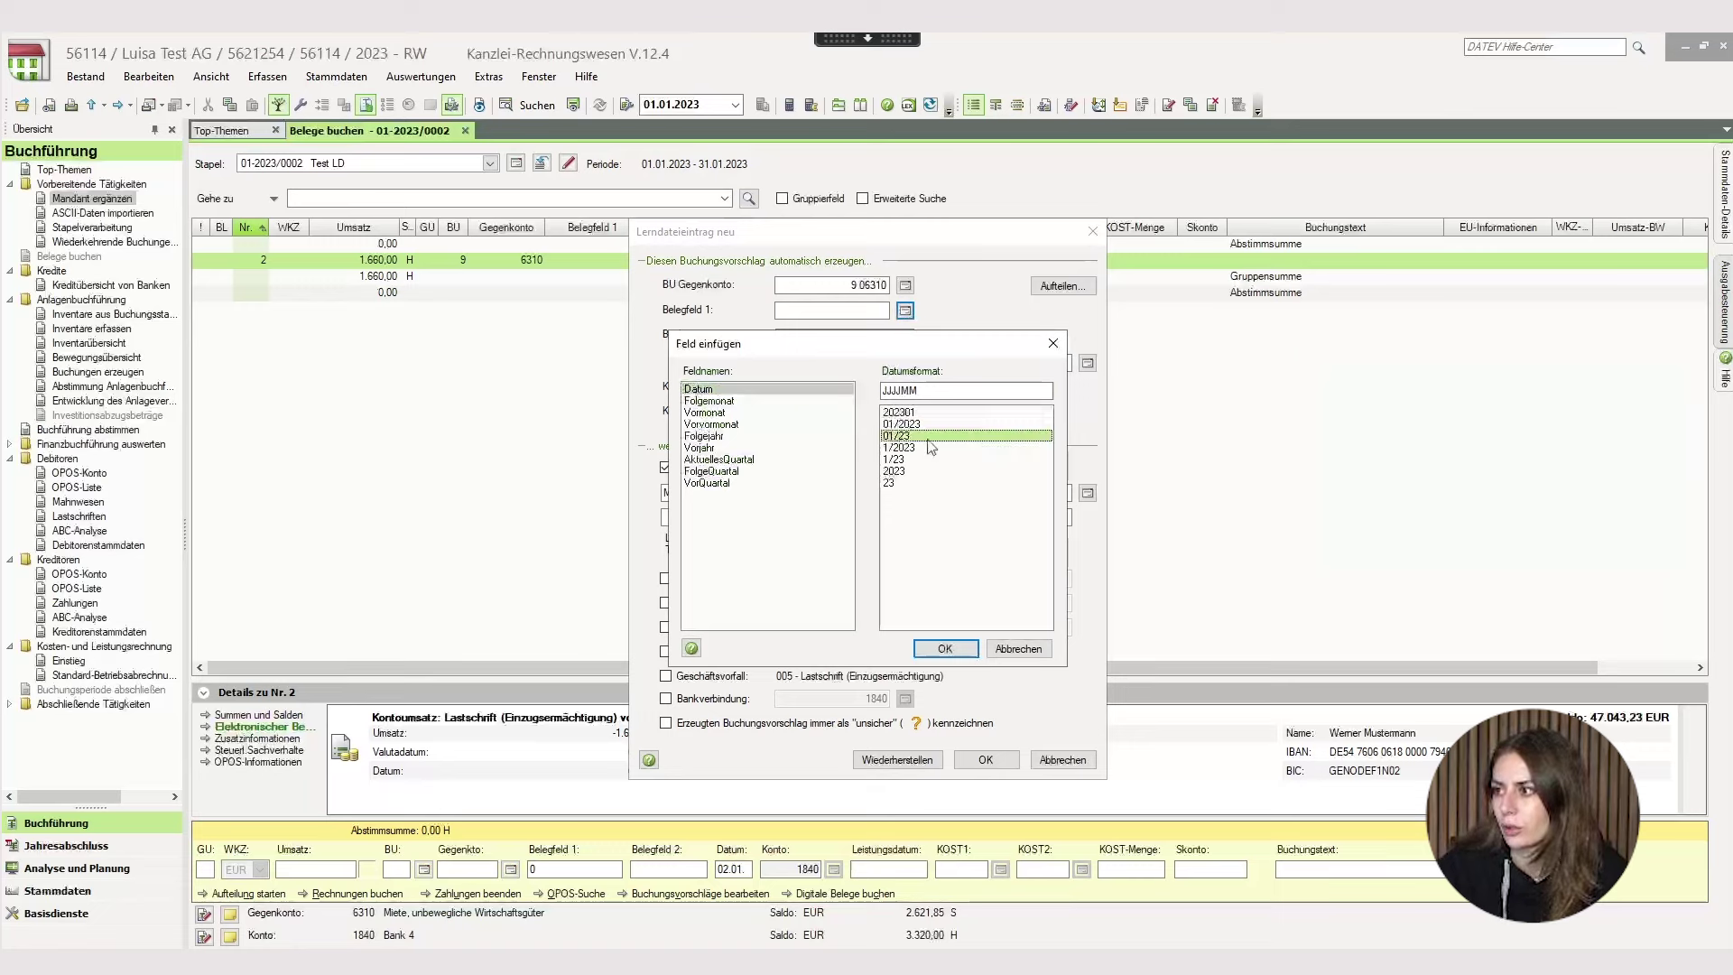
{"action": "left_click", "coordinate": [943, 649]}
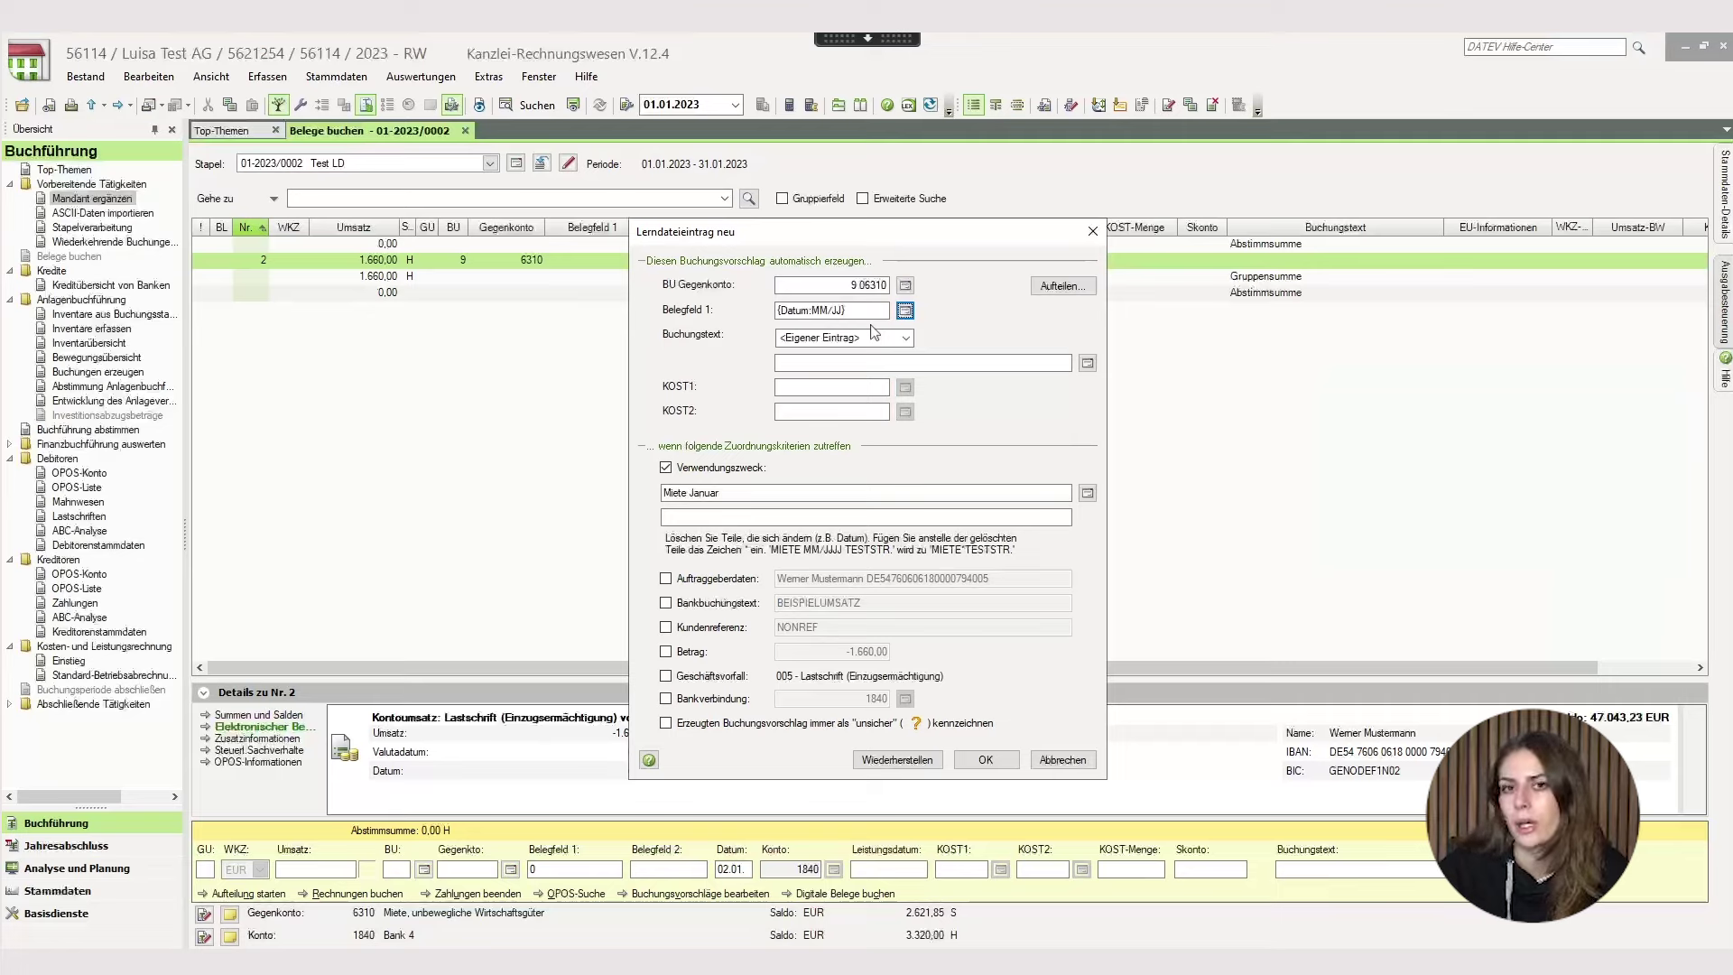
Set the entry's Buchungstext to "Miete", the landlord's surname and the date field in 01/2023 format (MM/JJJJ).
{"action": "left_click", "coordinate": [809, 363]}
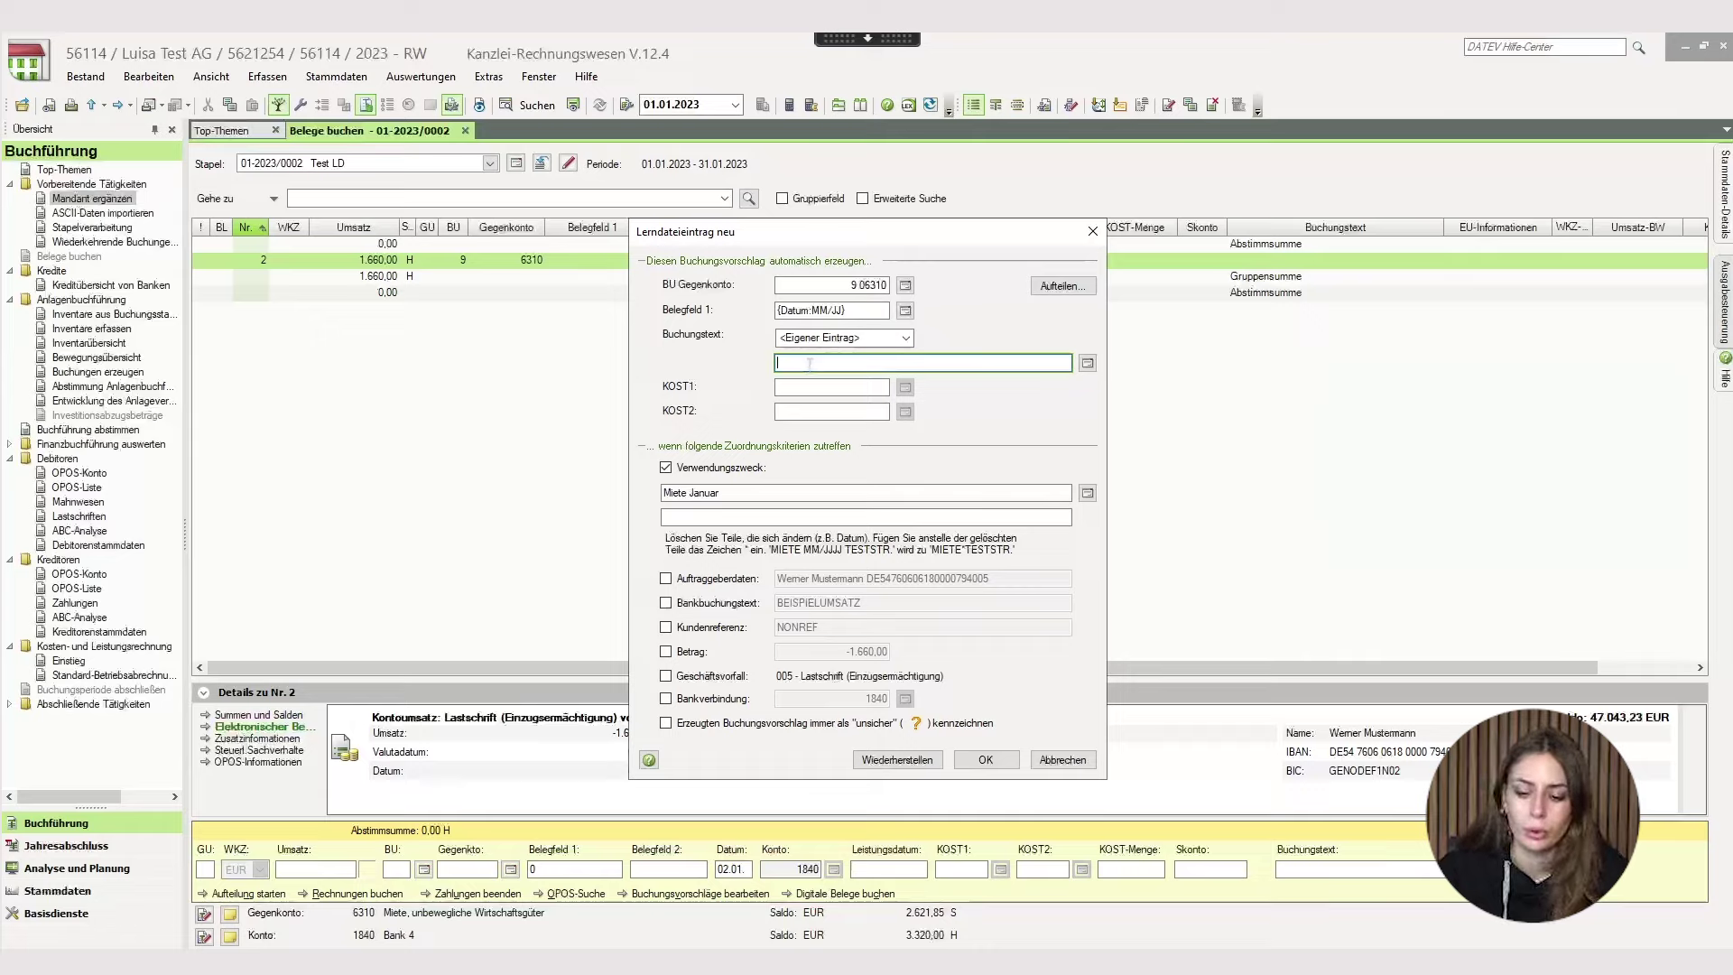
{"action": "type", "text": "Miete"}
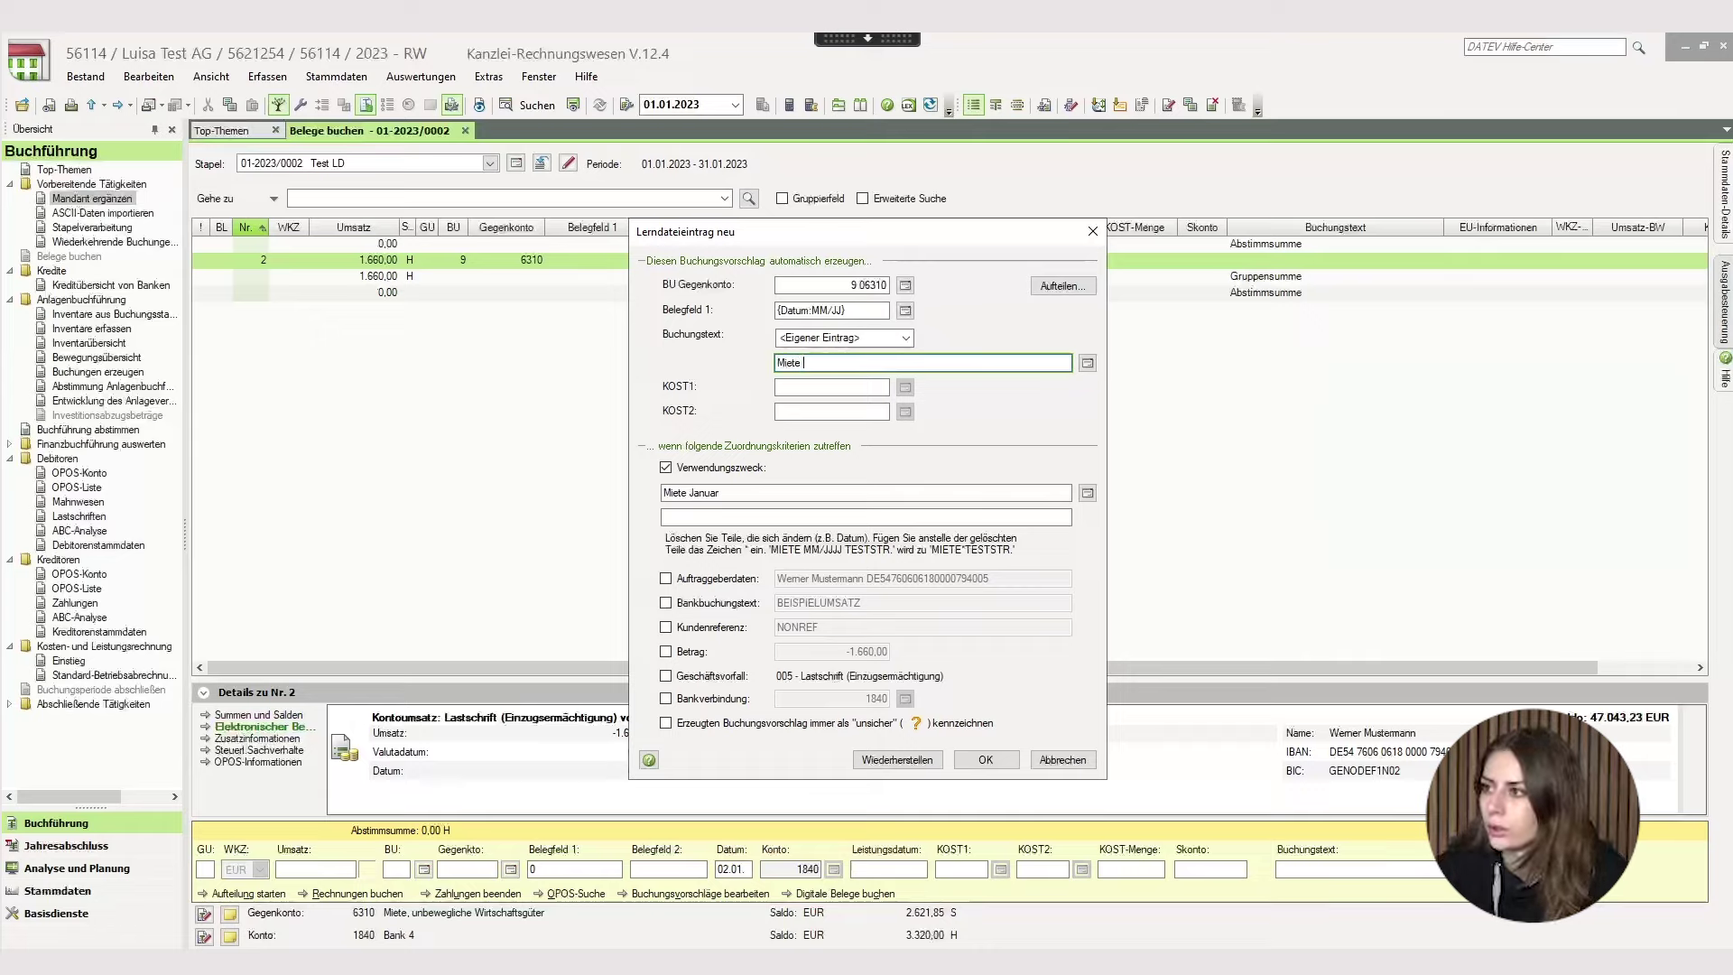
{"action": "type", "text": " Must"}
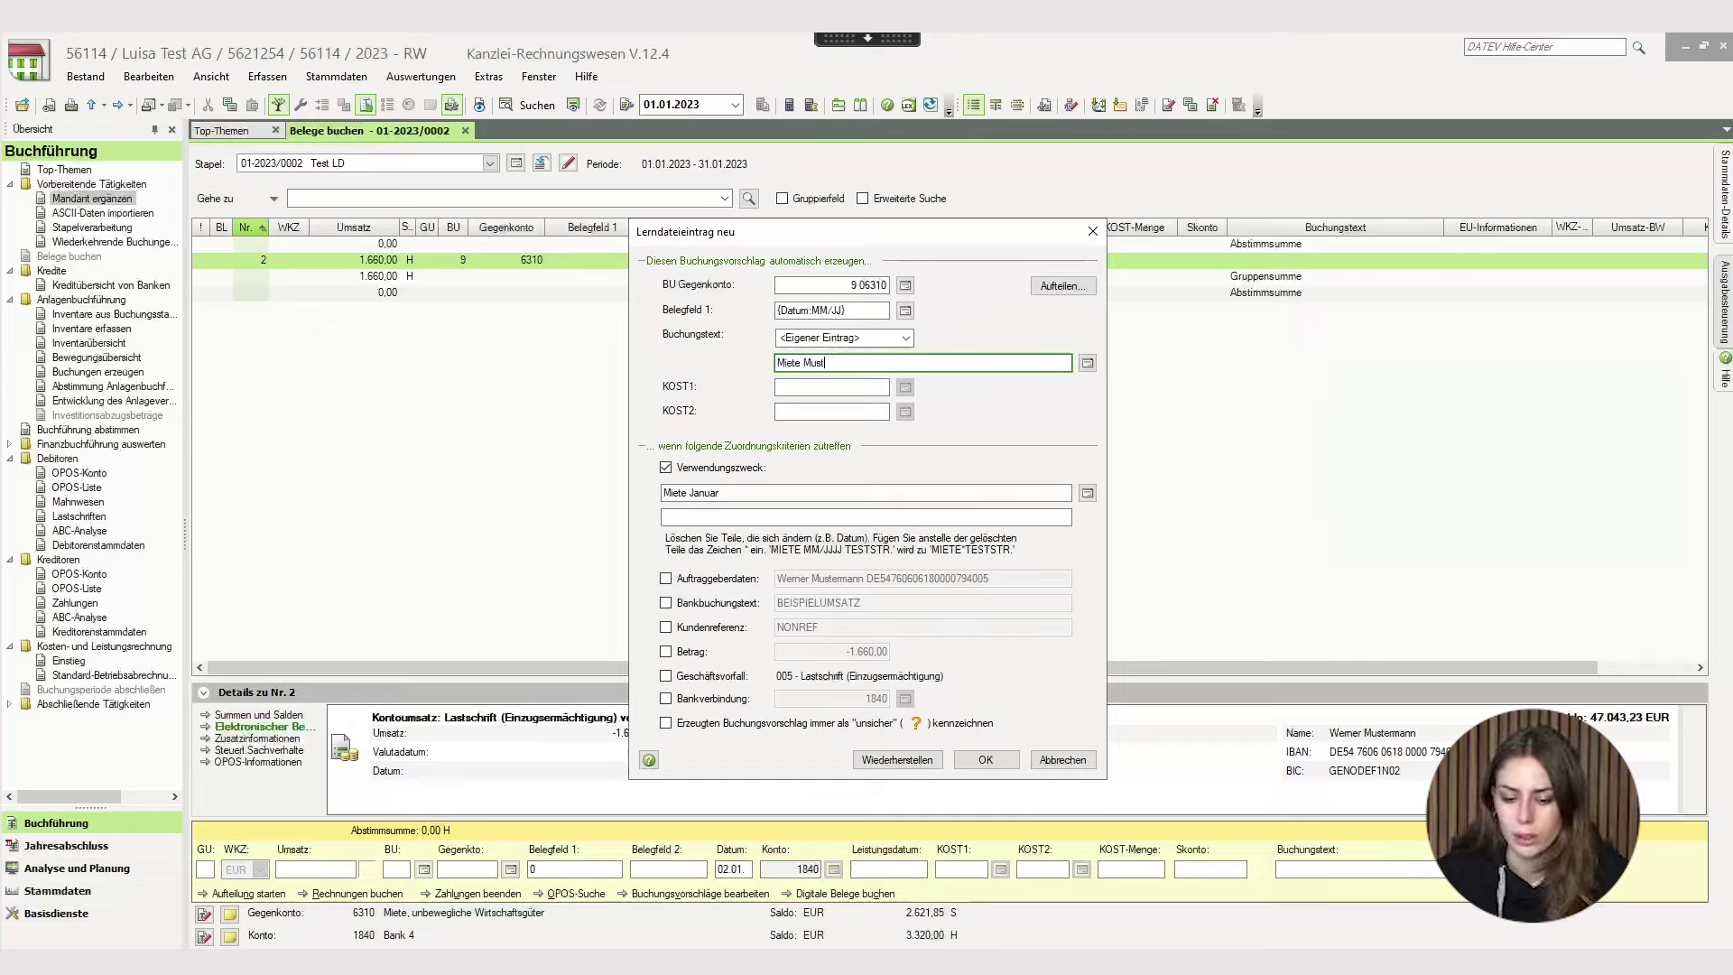
{"action": "type", "text": "ermann"}
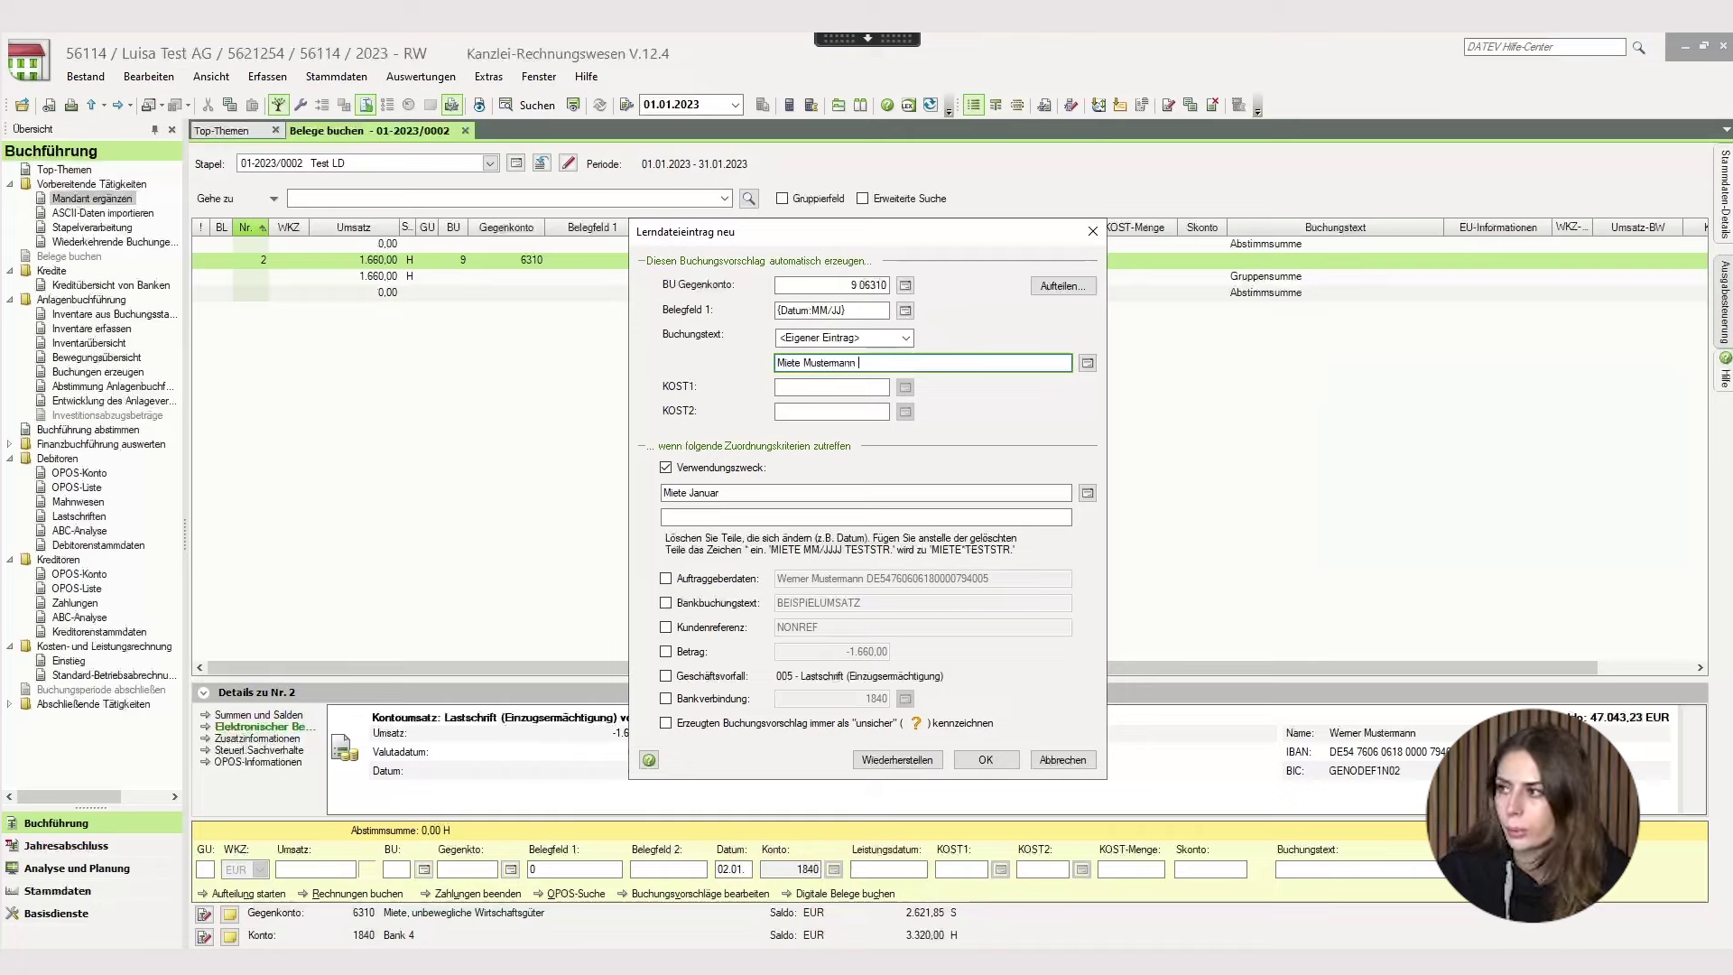
{"action": "left_click", "coordinate": [1087, 363]}
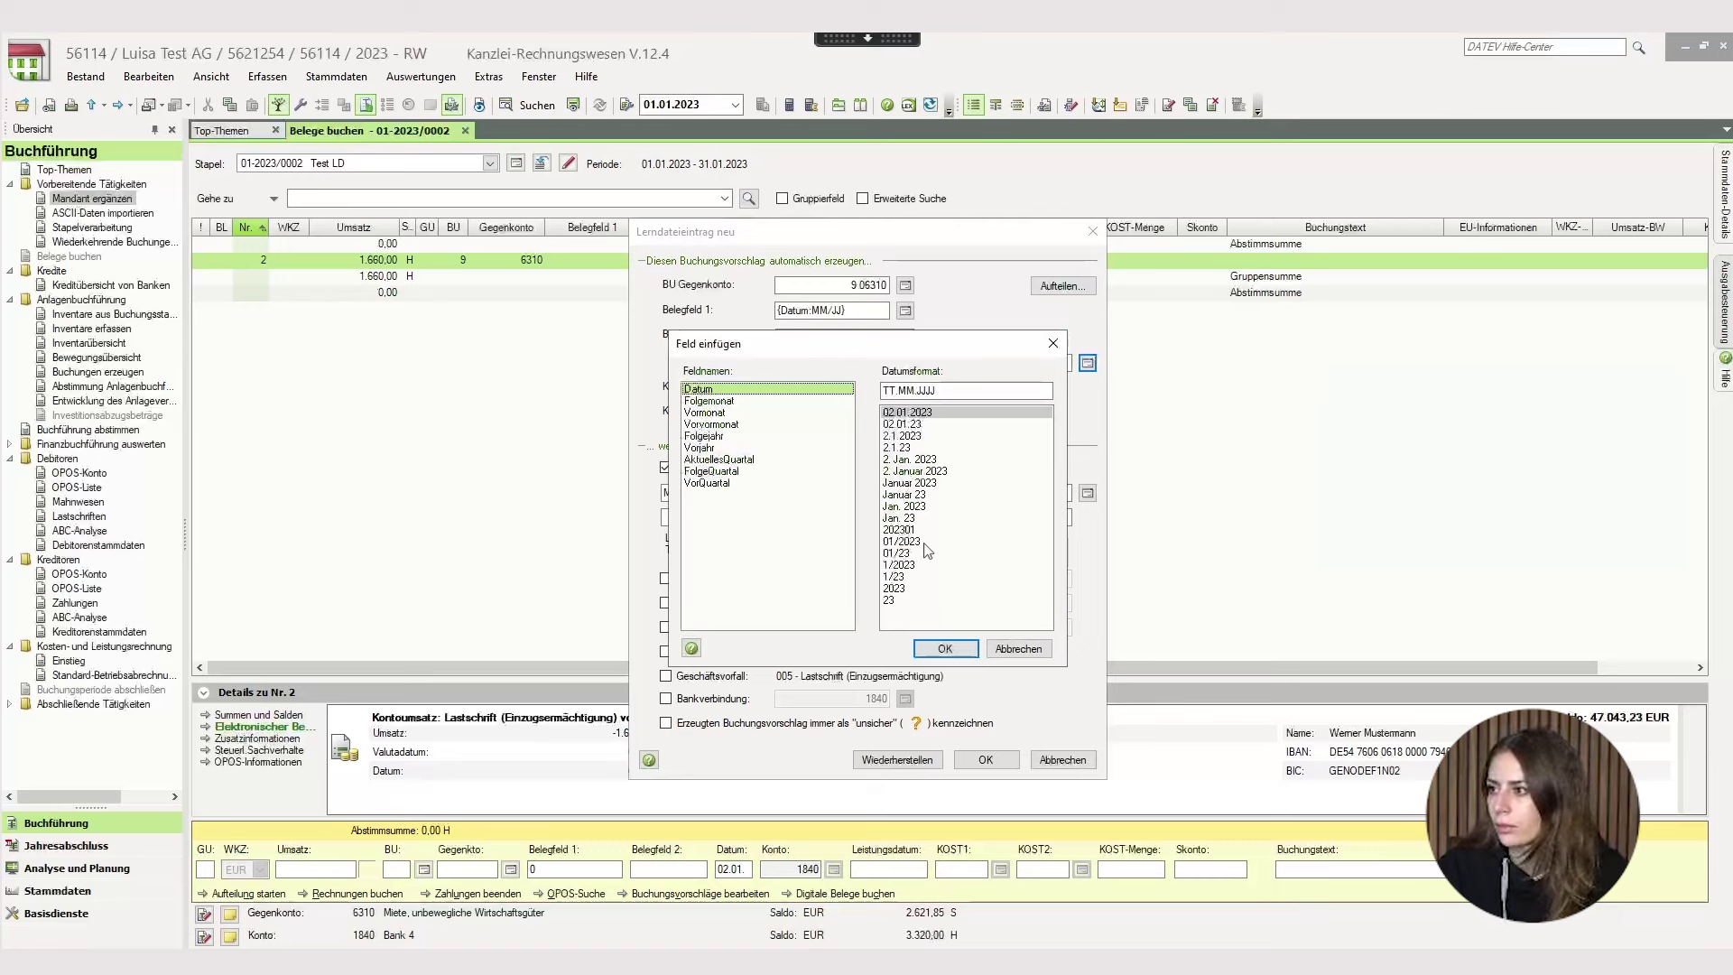
{"action": "left_click", "coordinate": [924, 543]}
{"action": "left_click", "coordinate": [944, 648]}
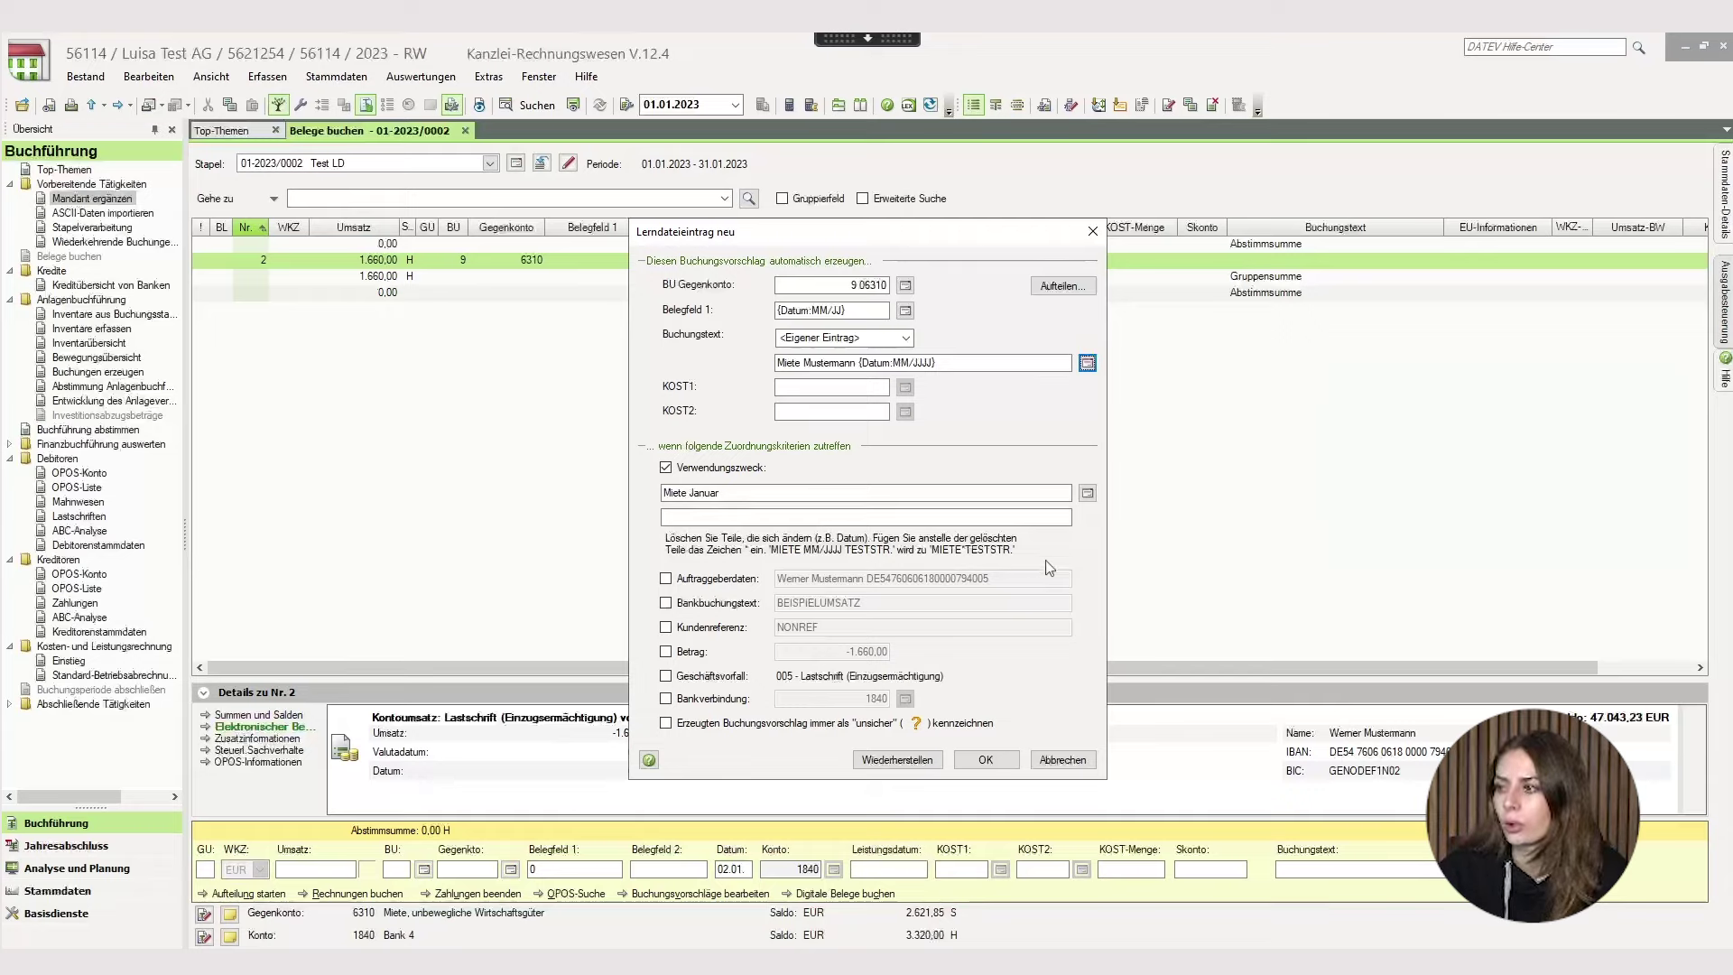
Keep the Verwendungszweck line selection, set this matching criterion to "Miete*" and save the learning-file entry.
{"action": "left_click", "coordinate": [1088, 493]}
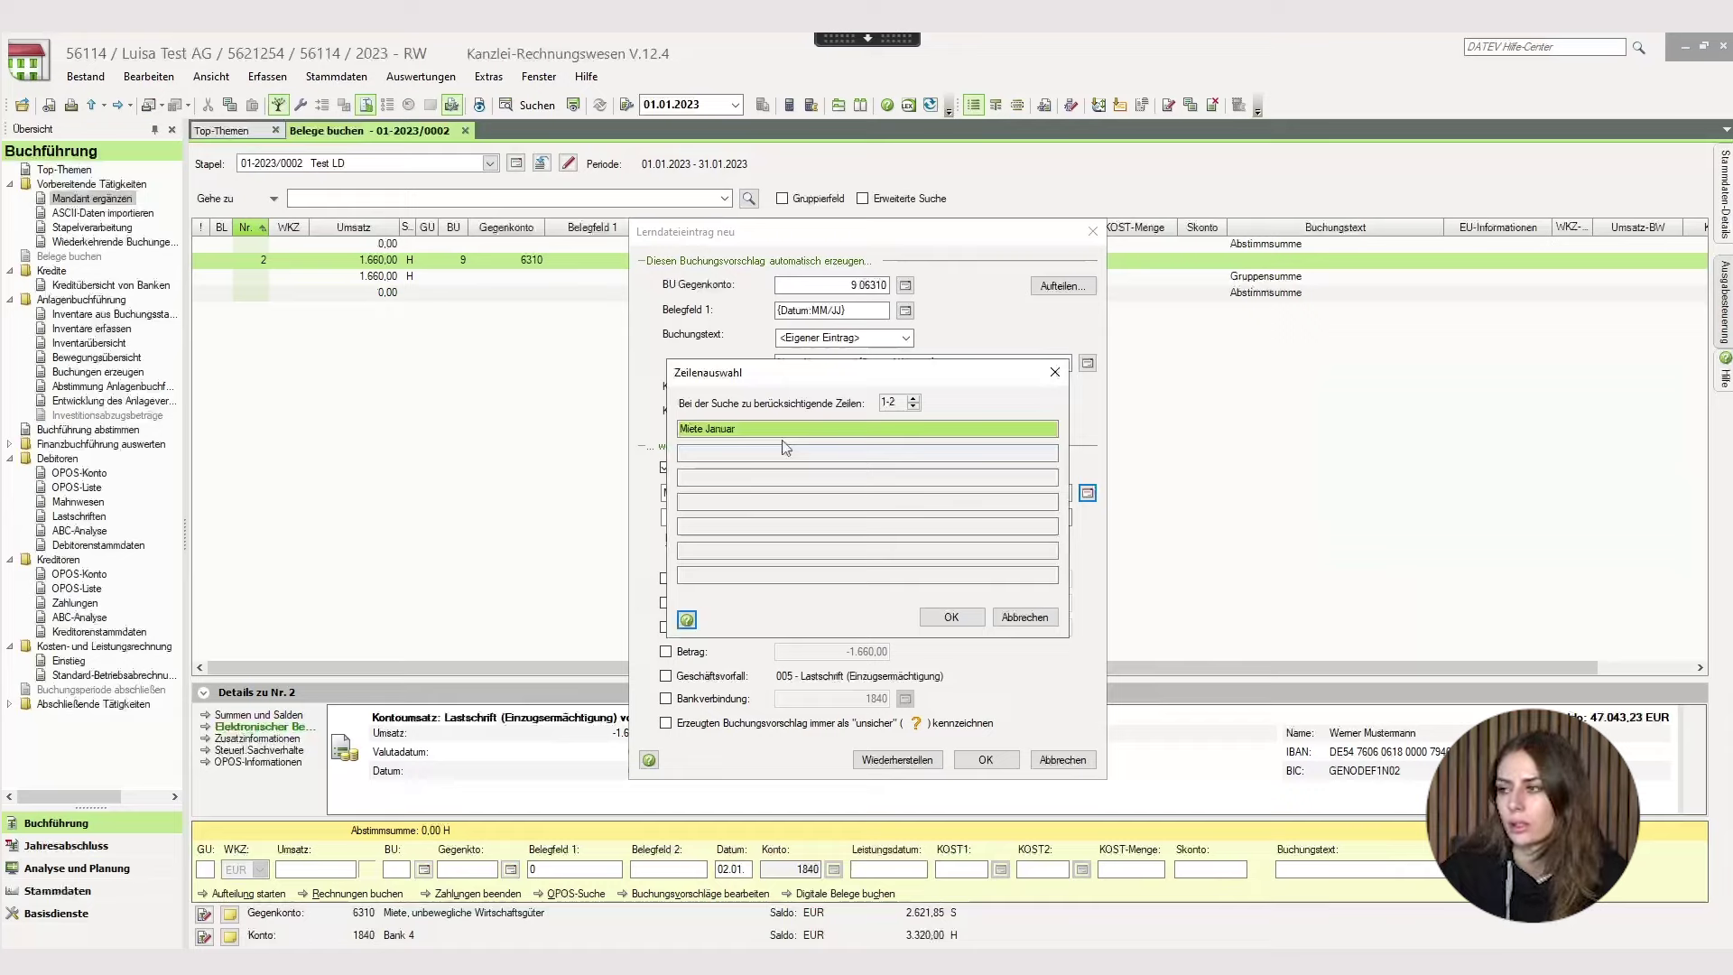
{"action": "left_click", "coordinate": [951, 617]}
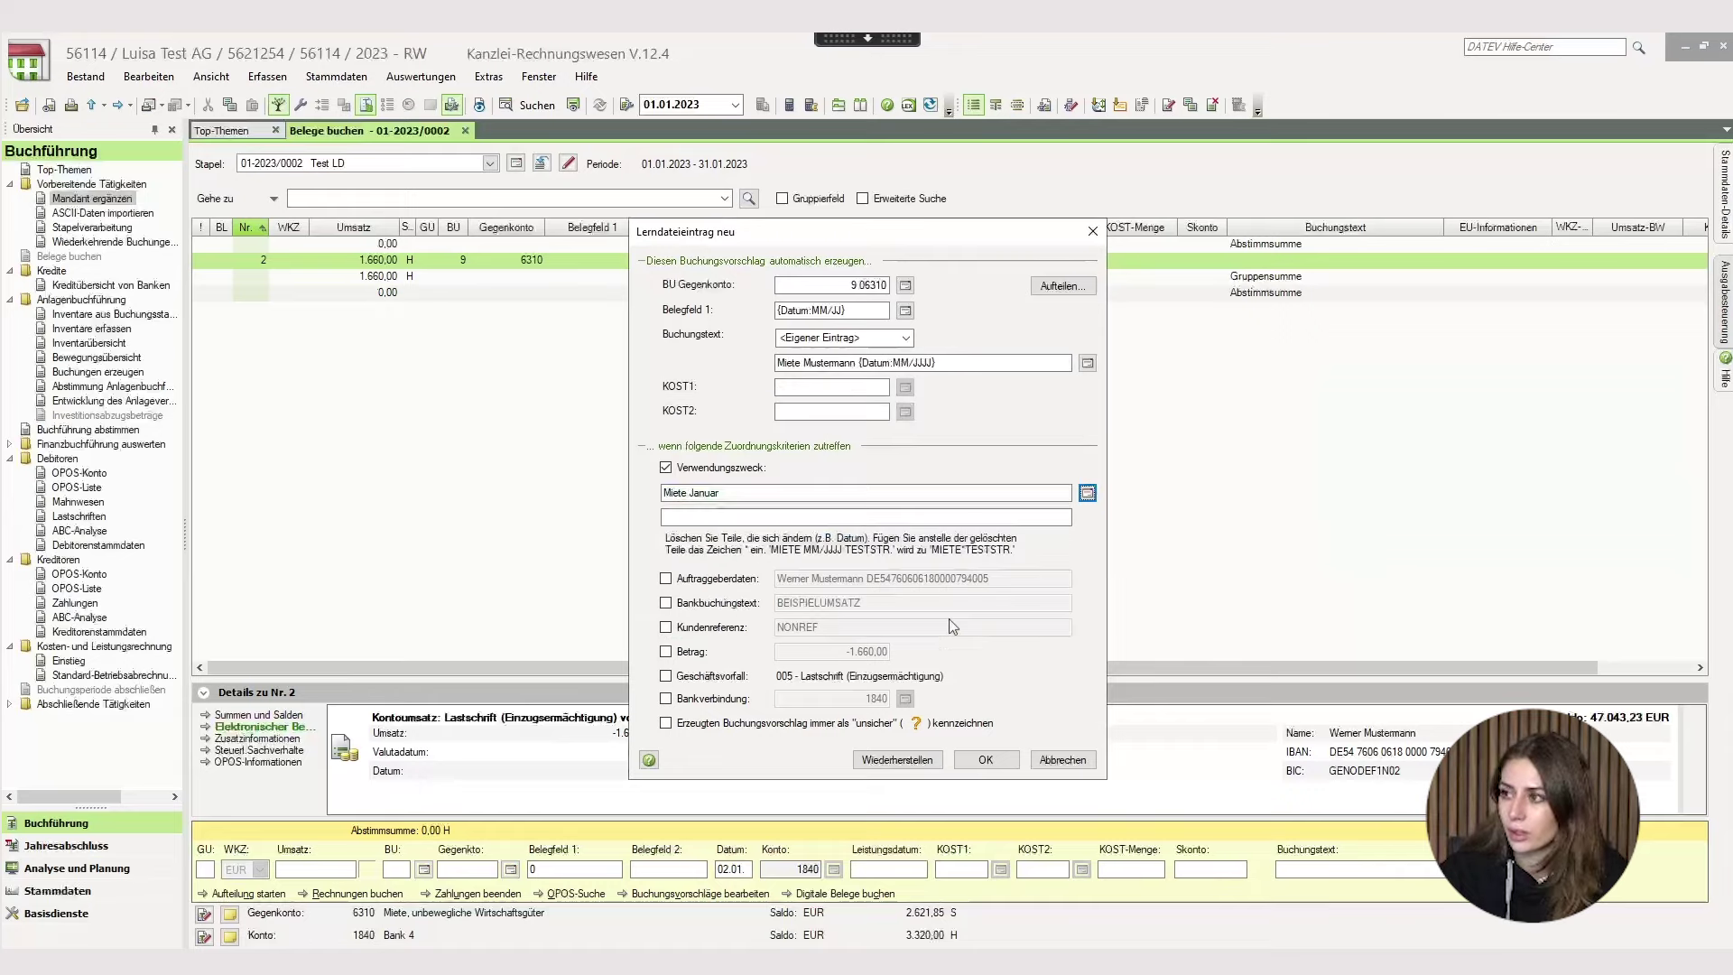
{"action": "left_click", "coordinate": [731, 492]}
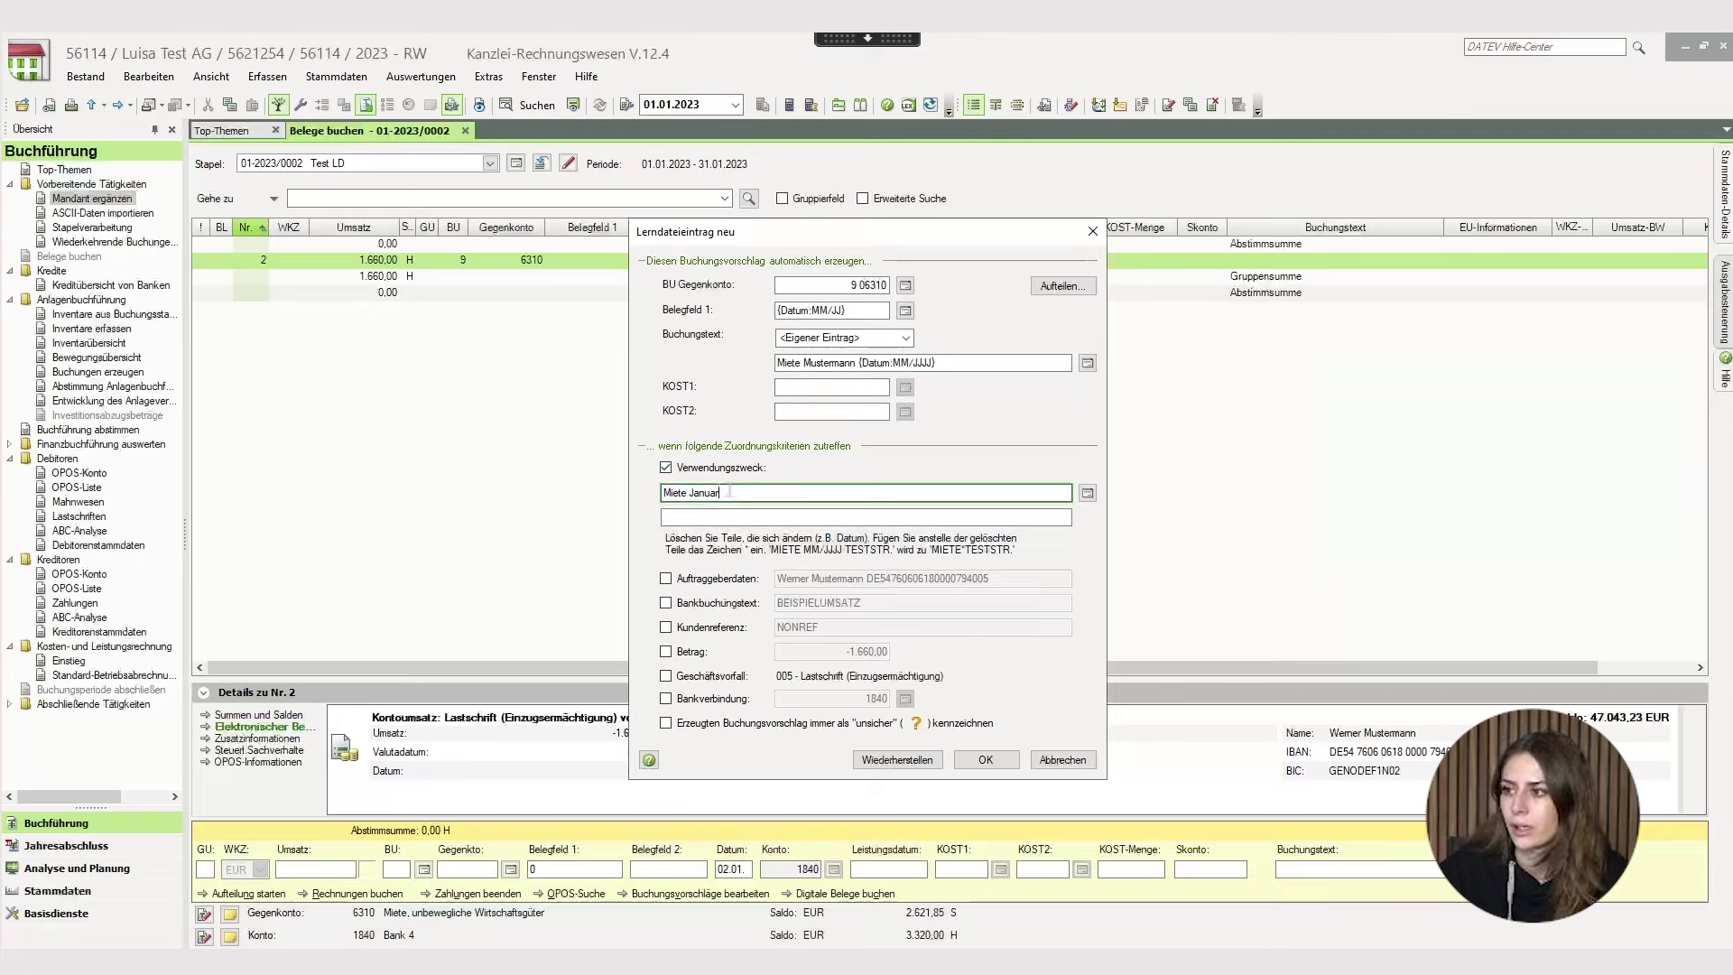
{"action": "key", "text": "BackSpace"}
{"action": "key", "text": "BackSpace"}
{"action": "key", "text": "BackSpace"}
{"action": "key", "text": "BackSpace"}
{"action": "key", "text": "BackSpace"}
{"action": "key", "text": "BackSpace"}
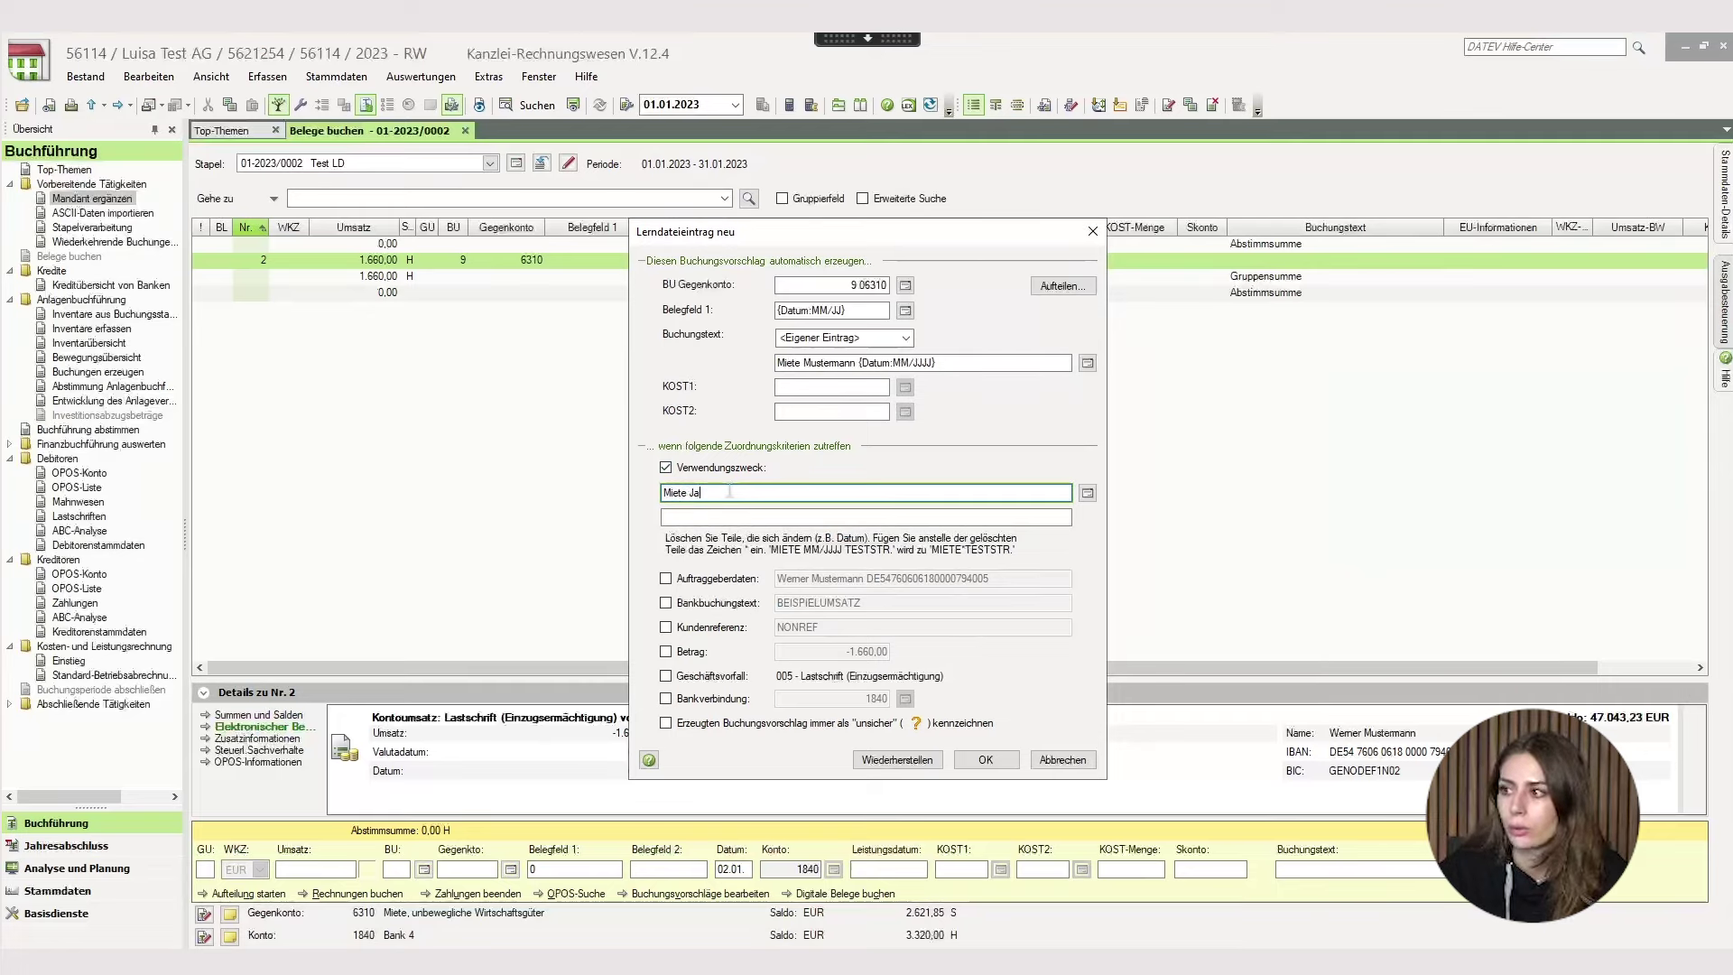
{"action": "type", "text": "*"}
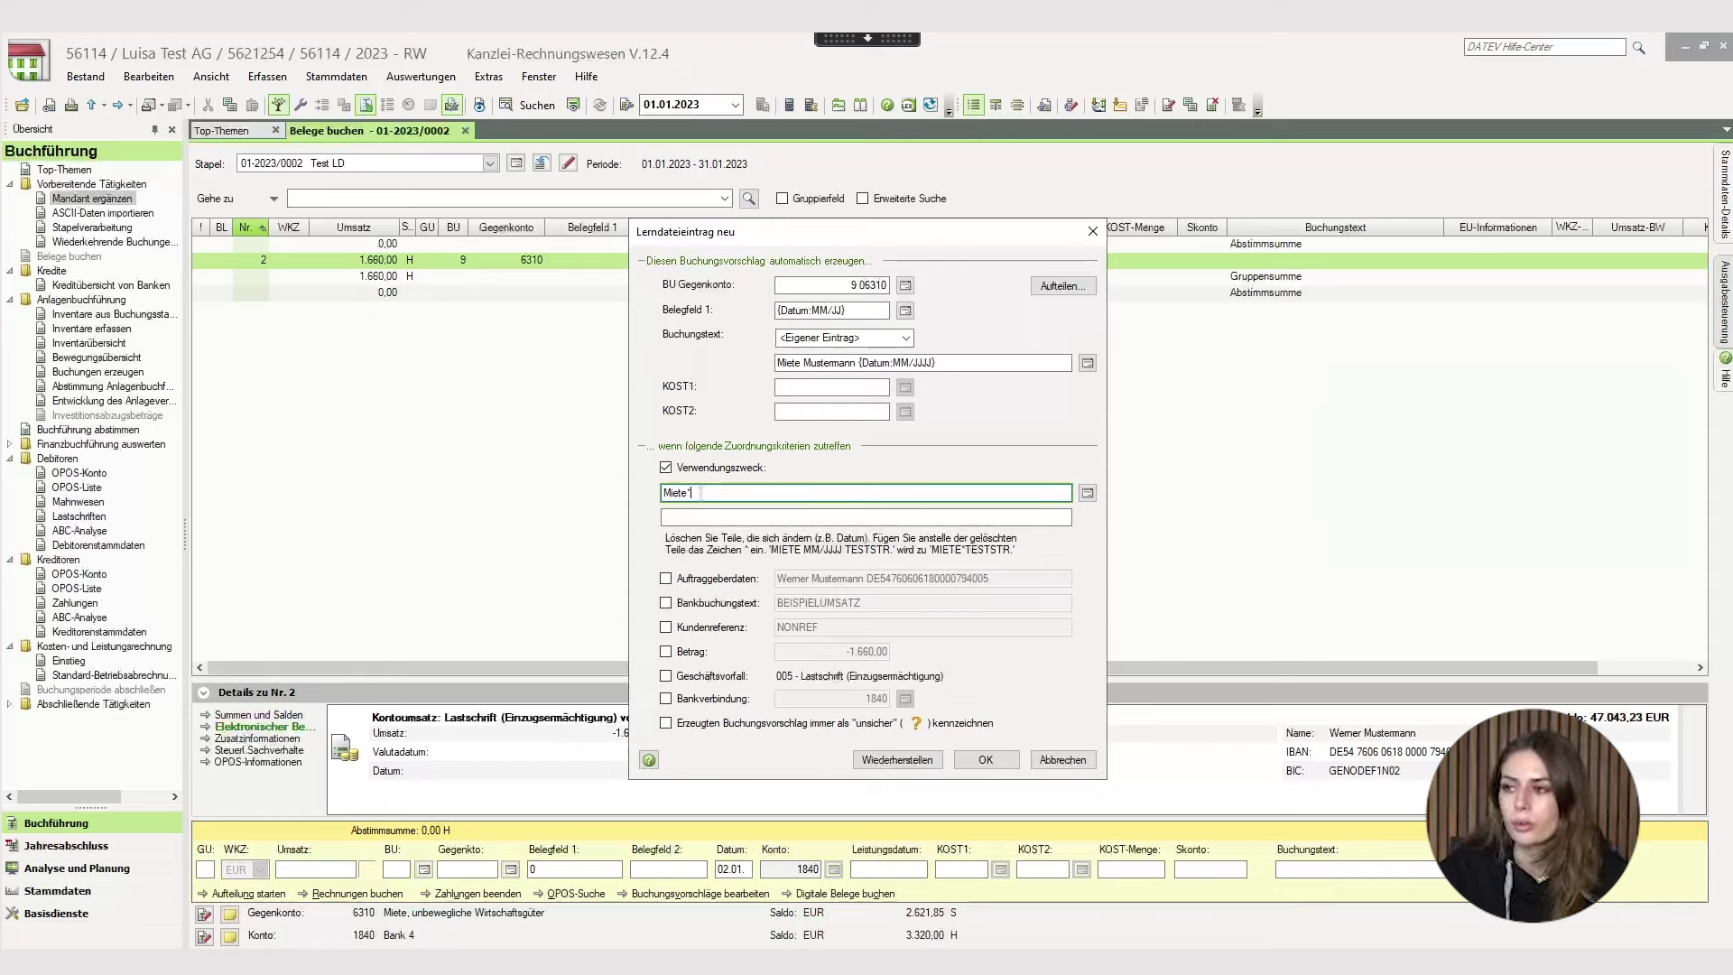
{"action": "left_click", "coordinate": [677, 493]}
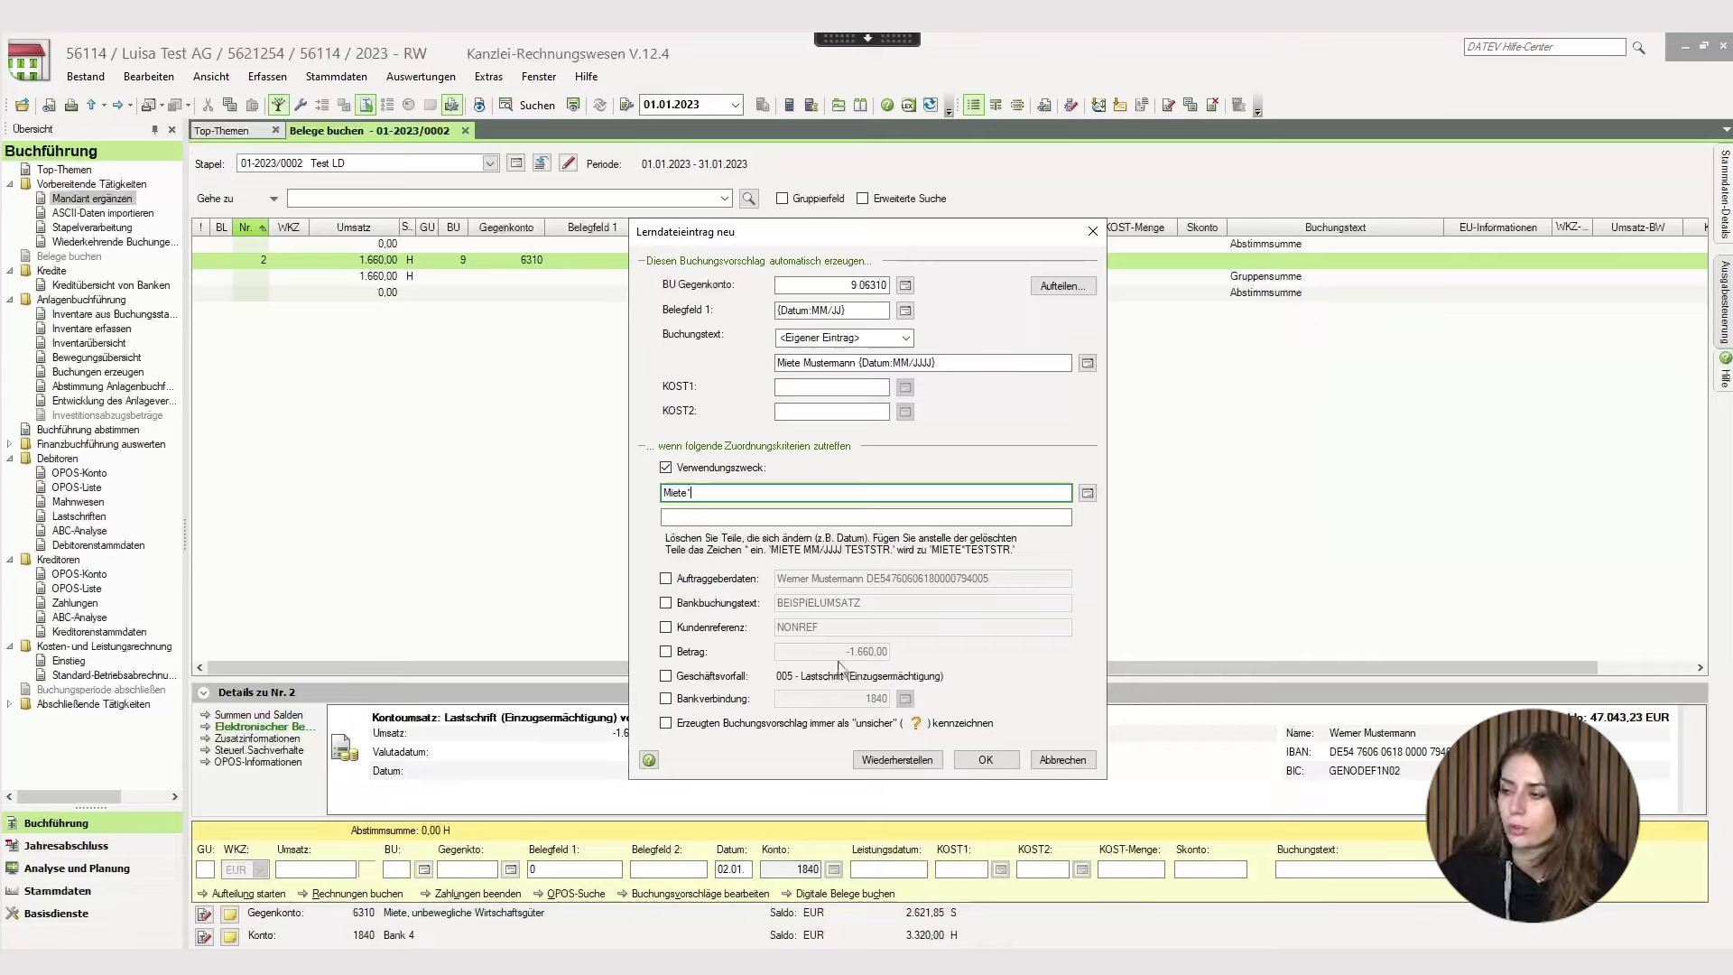
{"action": "left_click", "coordinate": [965, 761]}
{"action": "left_click", "coordinate": [943, 567]}
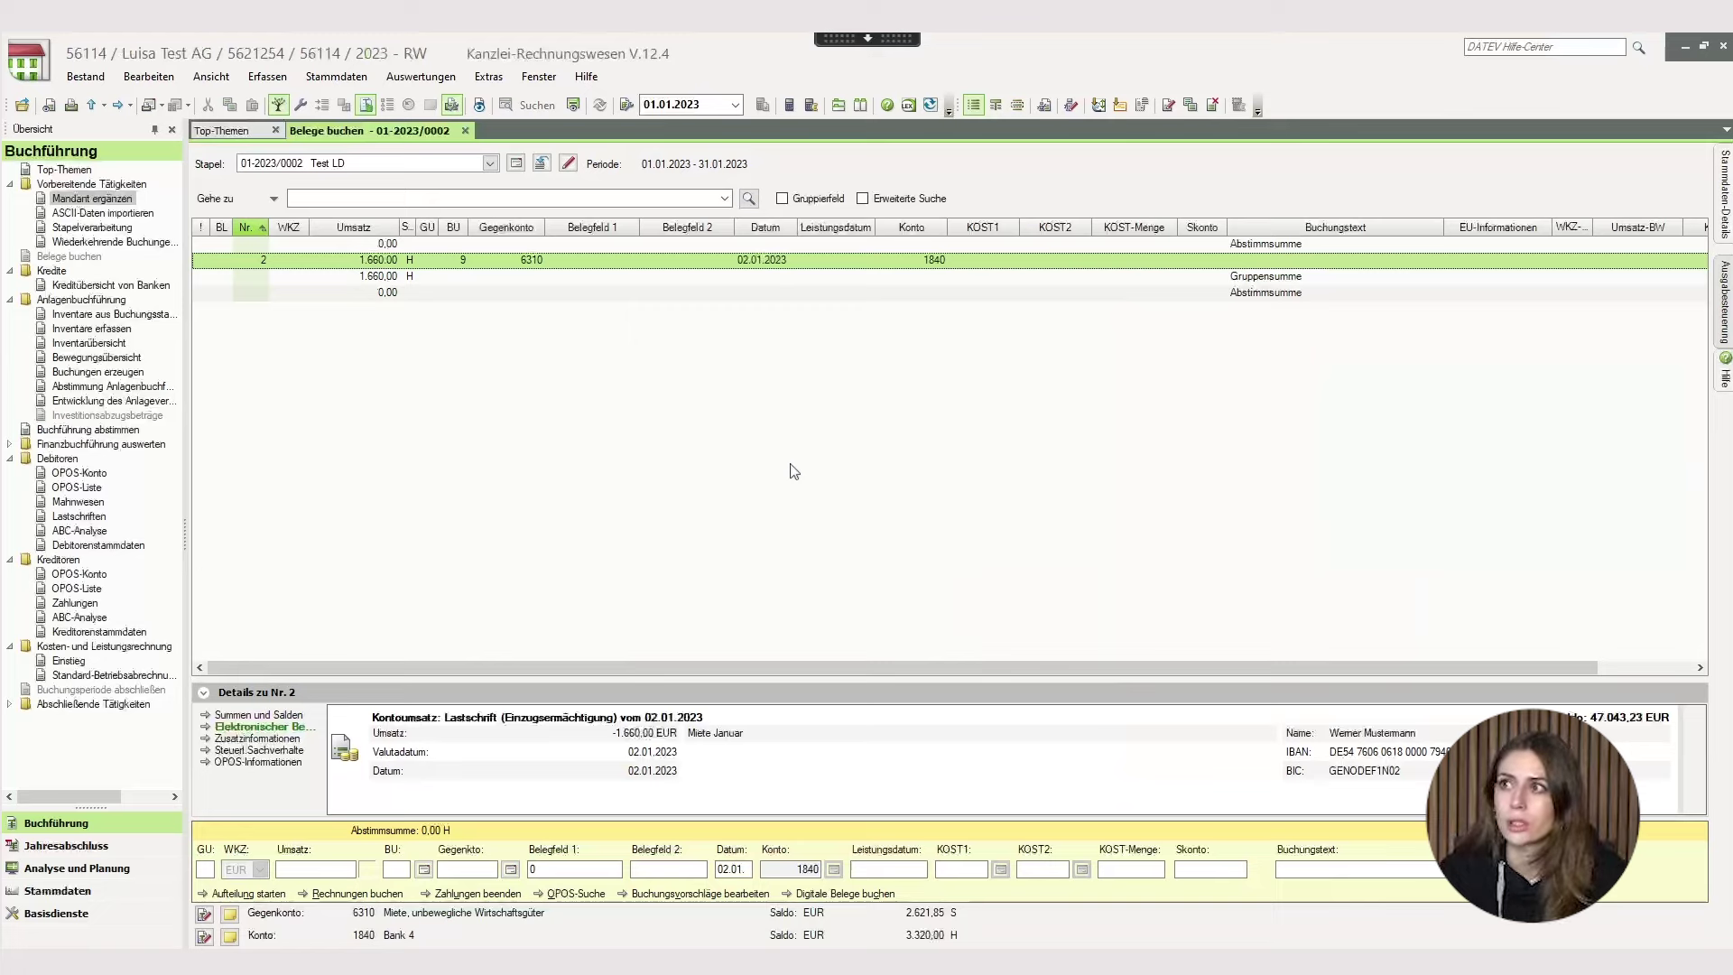
Open the bank learning file (Lerndatei Bank) and delete its "Miete*" entry.
{"action": "left_click", "coordinate": [353, 80]}
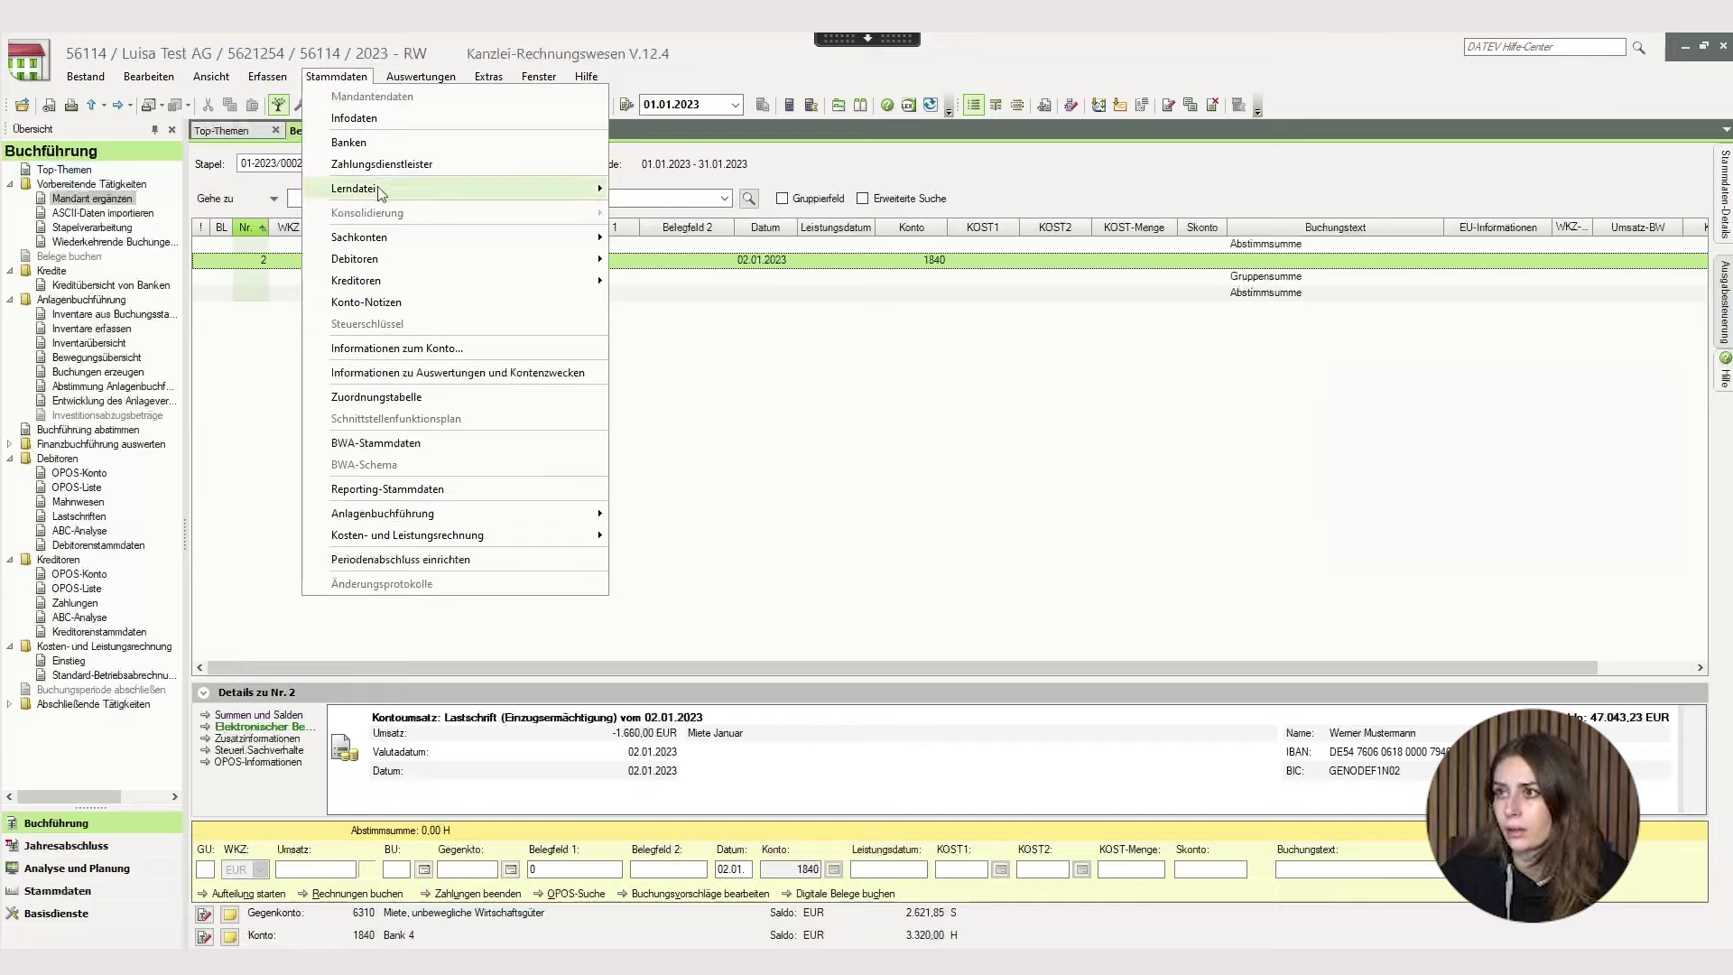
{"action": "mouse_move", "coordinate": [380, 192]}
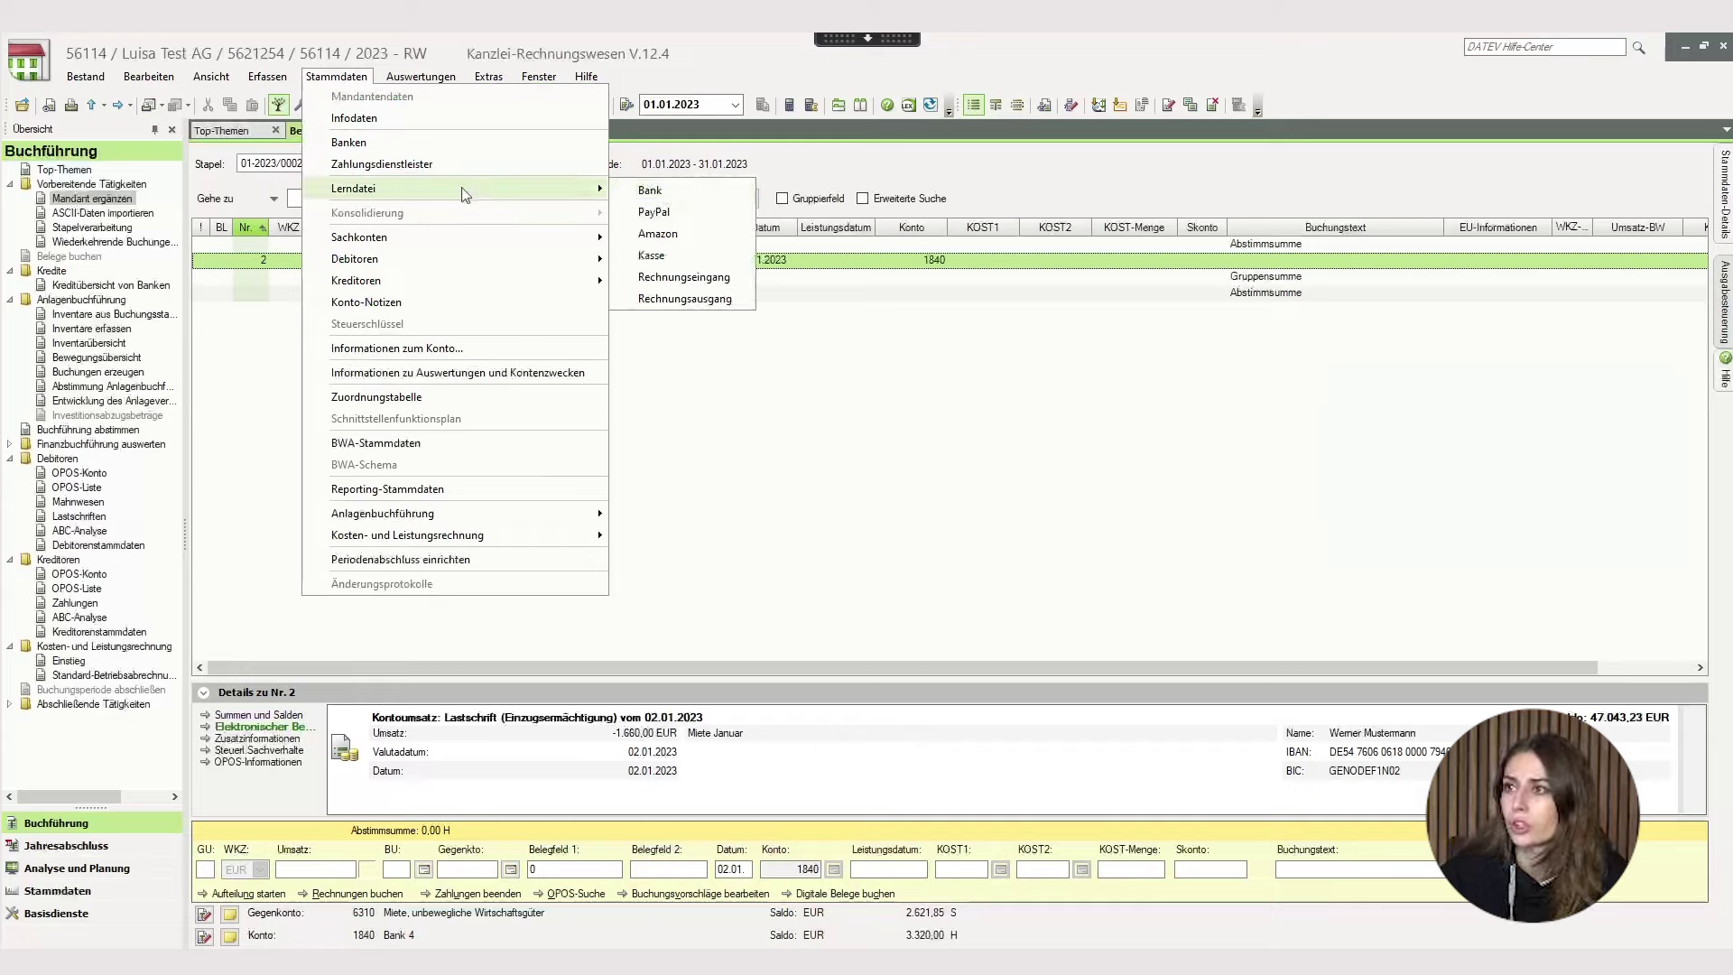
{"action": "left_click", "coordinate": [623, 191]}
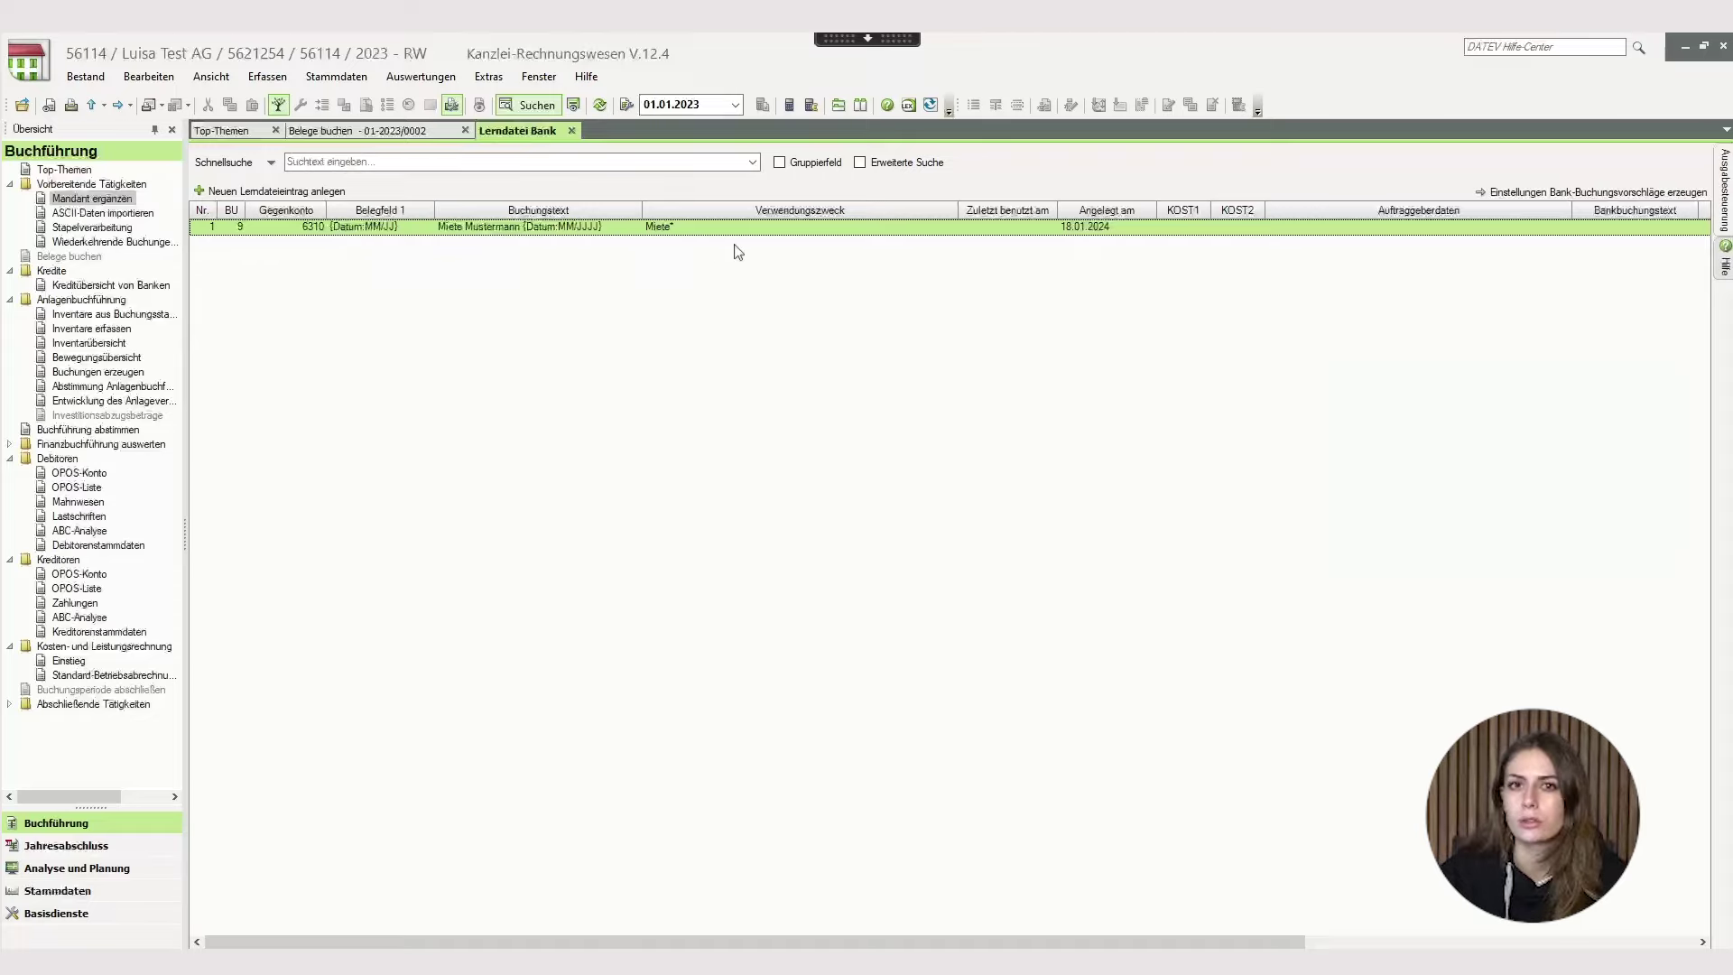
{"action": "right_click", "coordinate": [631, 237]}
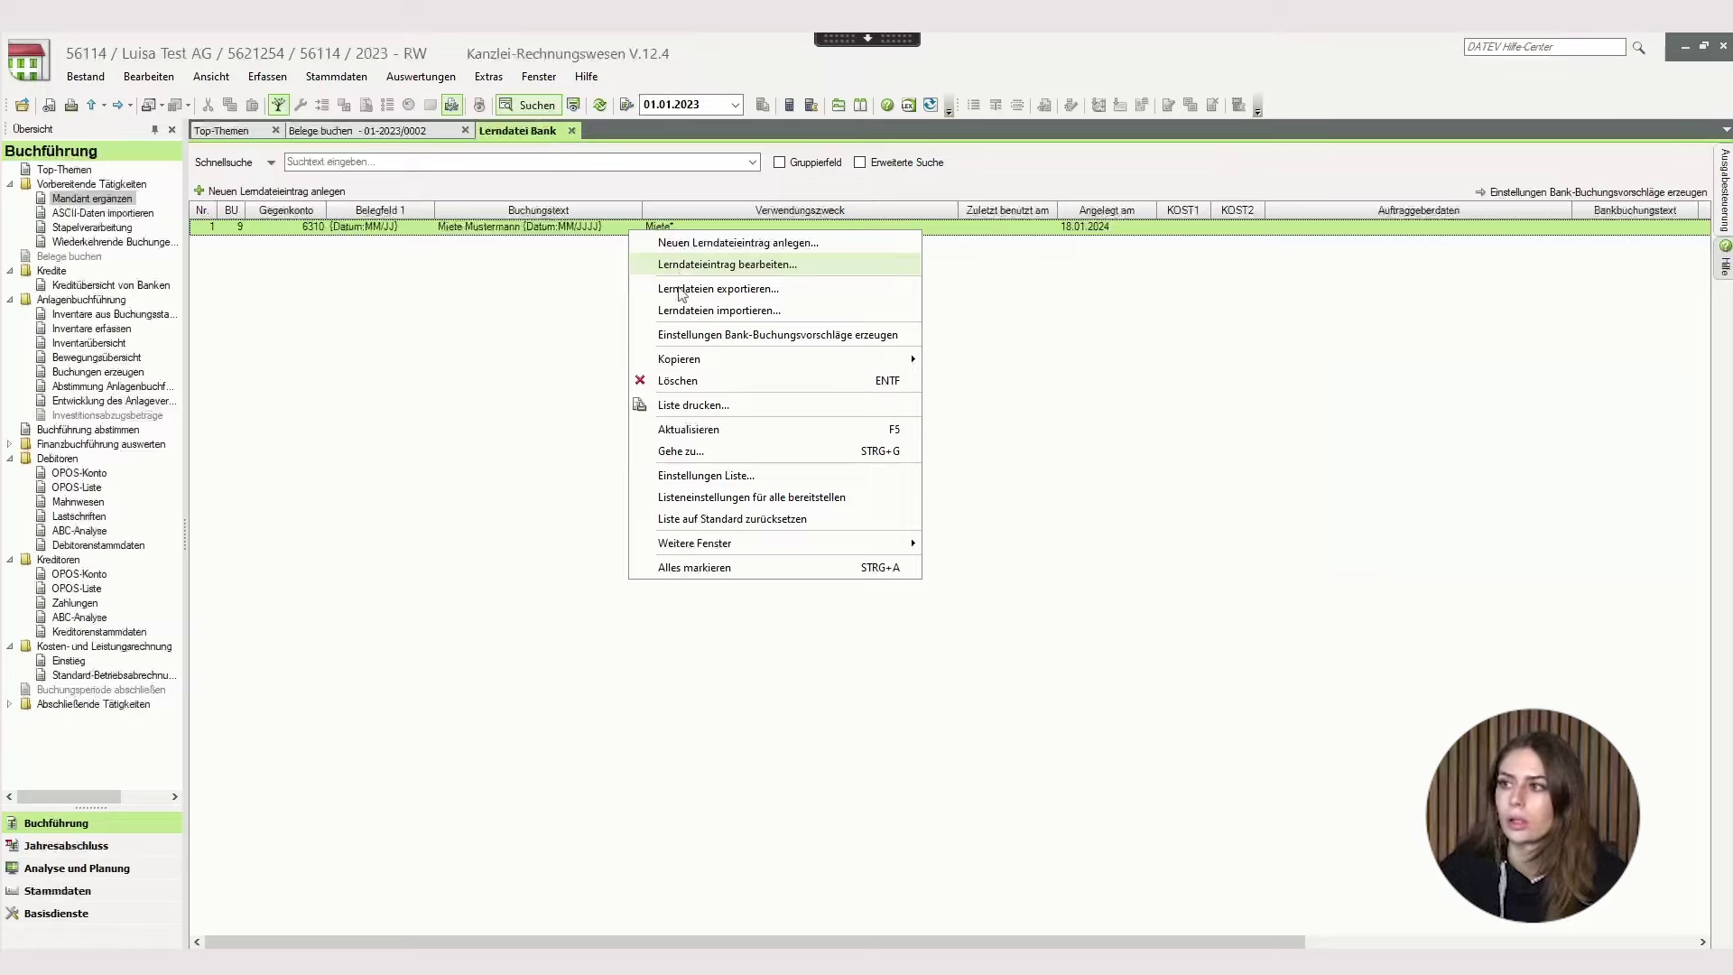
{"action": "left_click", "coordinate": [678, 382]}
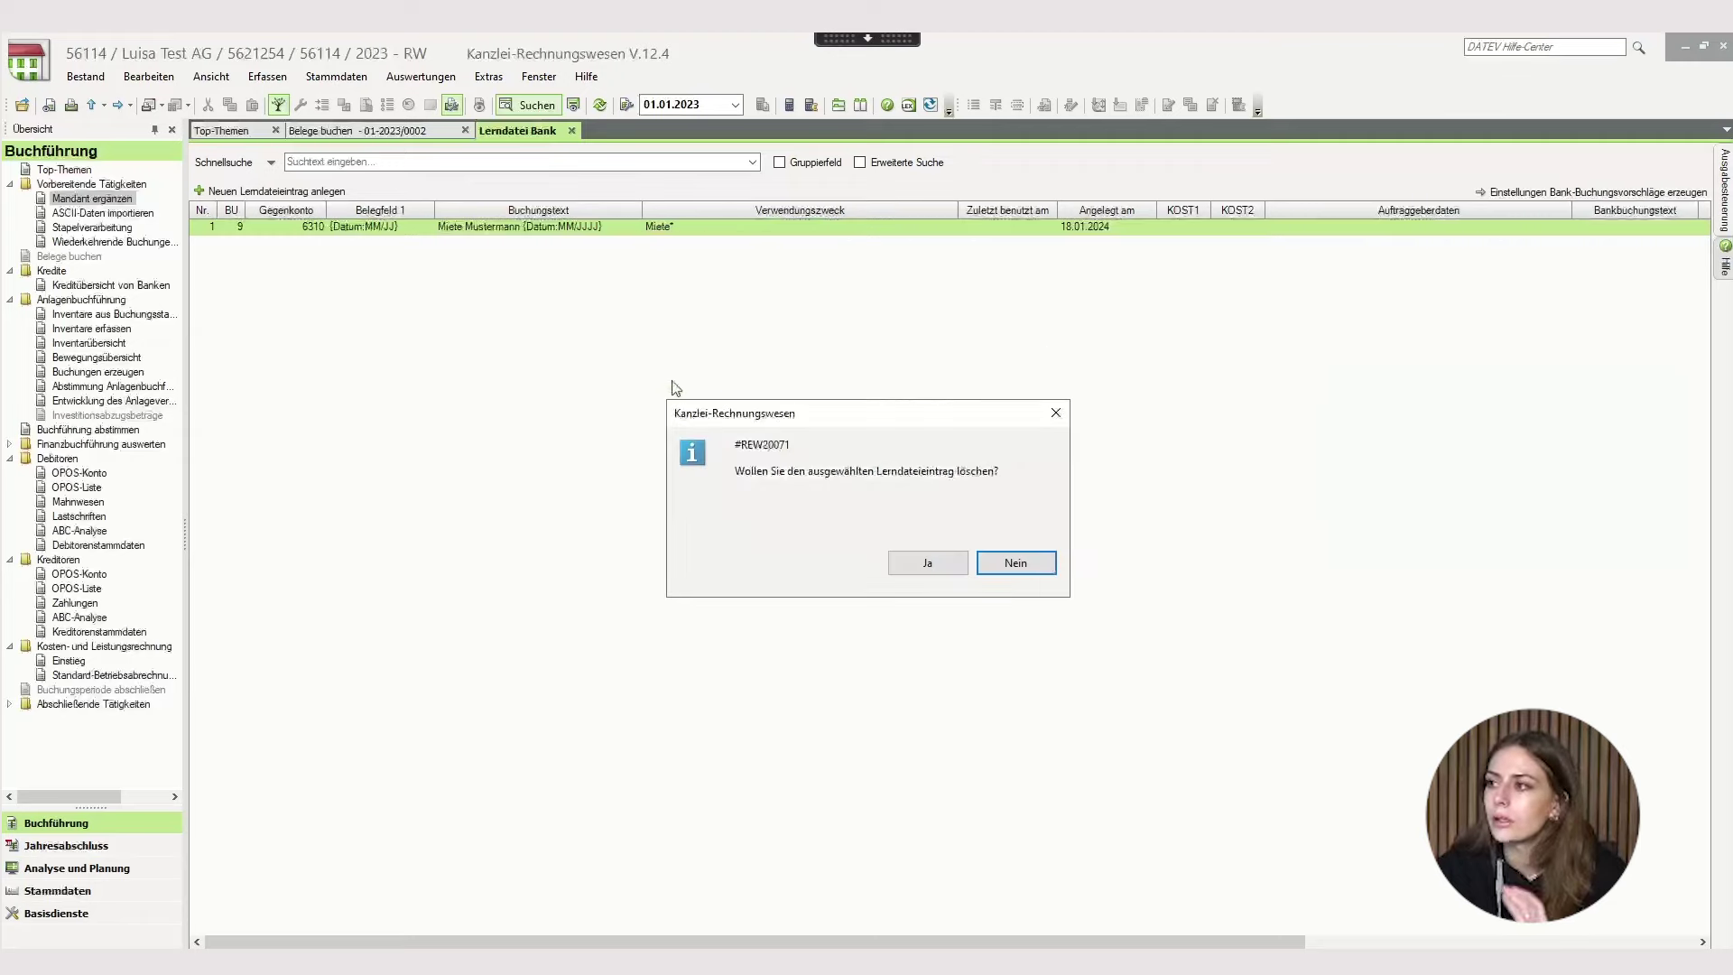
{"action": "left_click", "coordinate": [890, 569]}
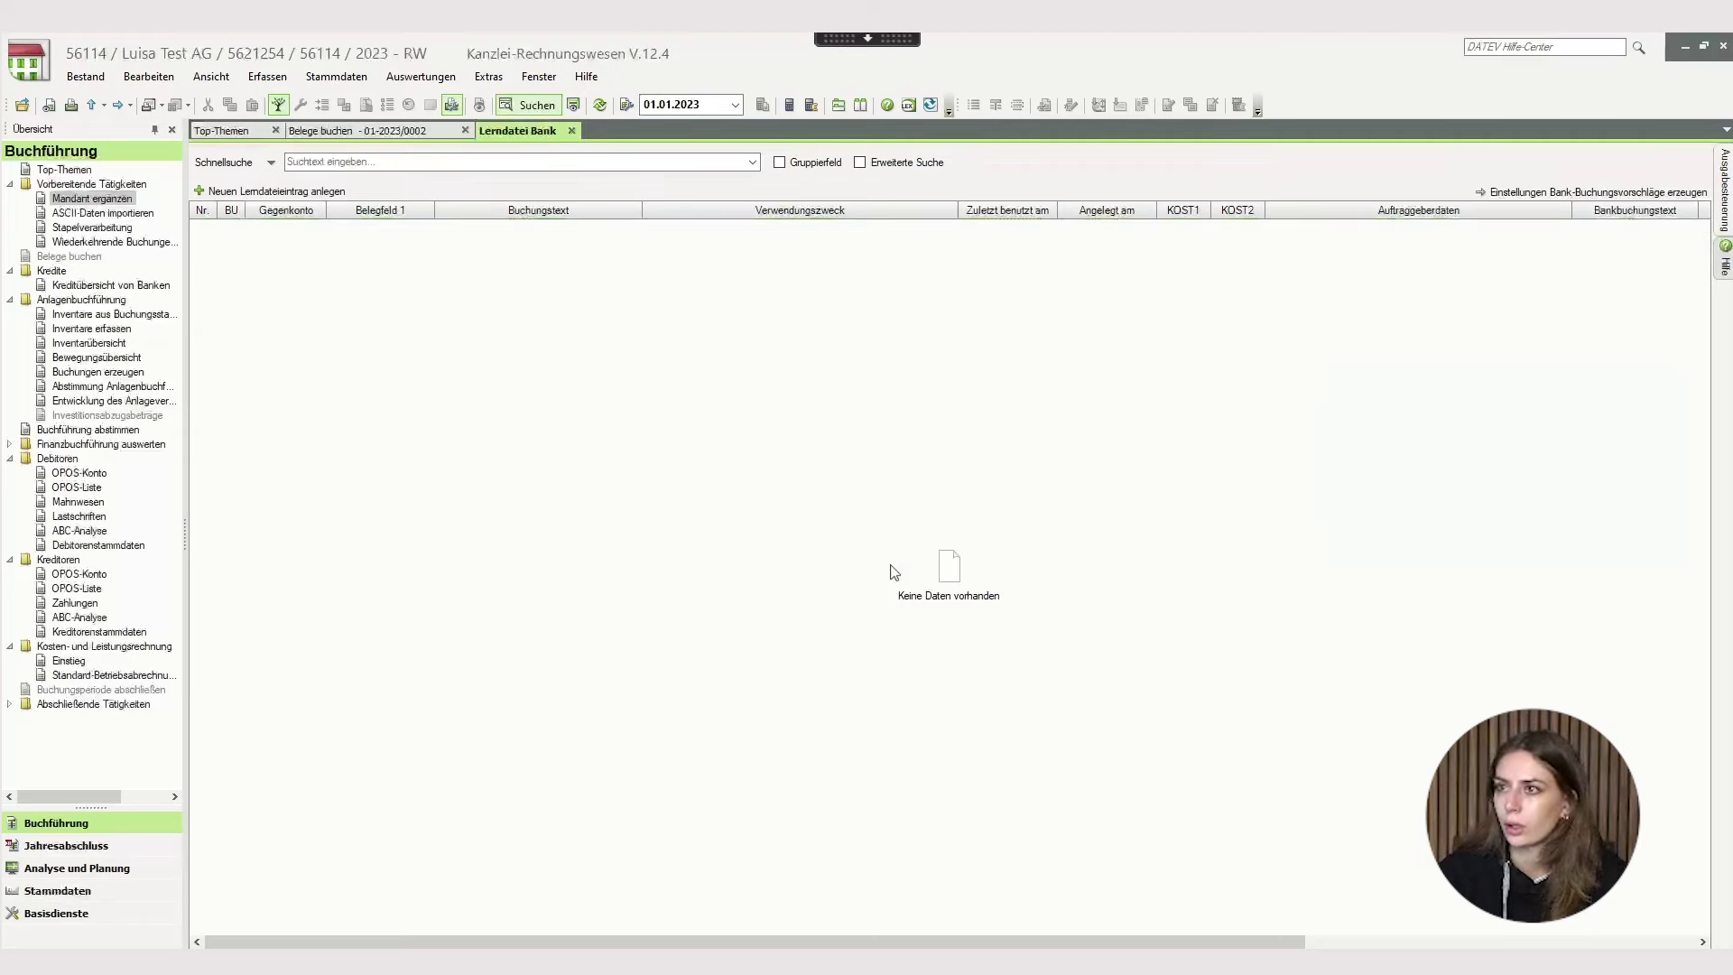
Close the bank learning file, switch to booking batch 01-2023/0003 BackUp 01-23 and dismiss the balance reconciliation notice.
{"action": "left_click", "coordinate": [571, 130]}
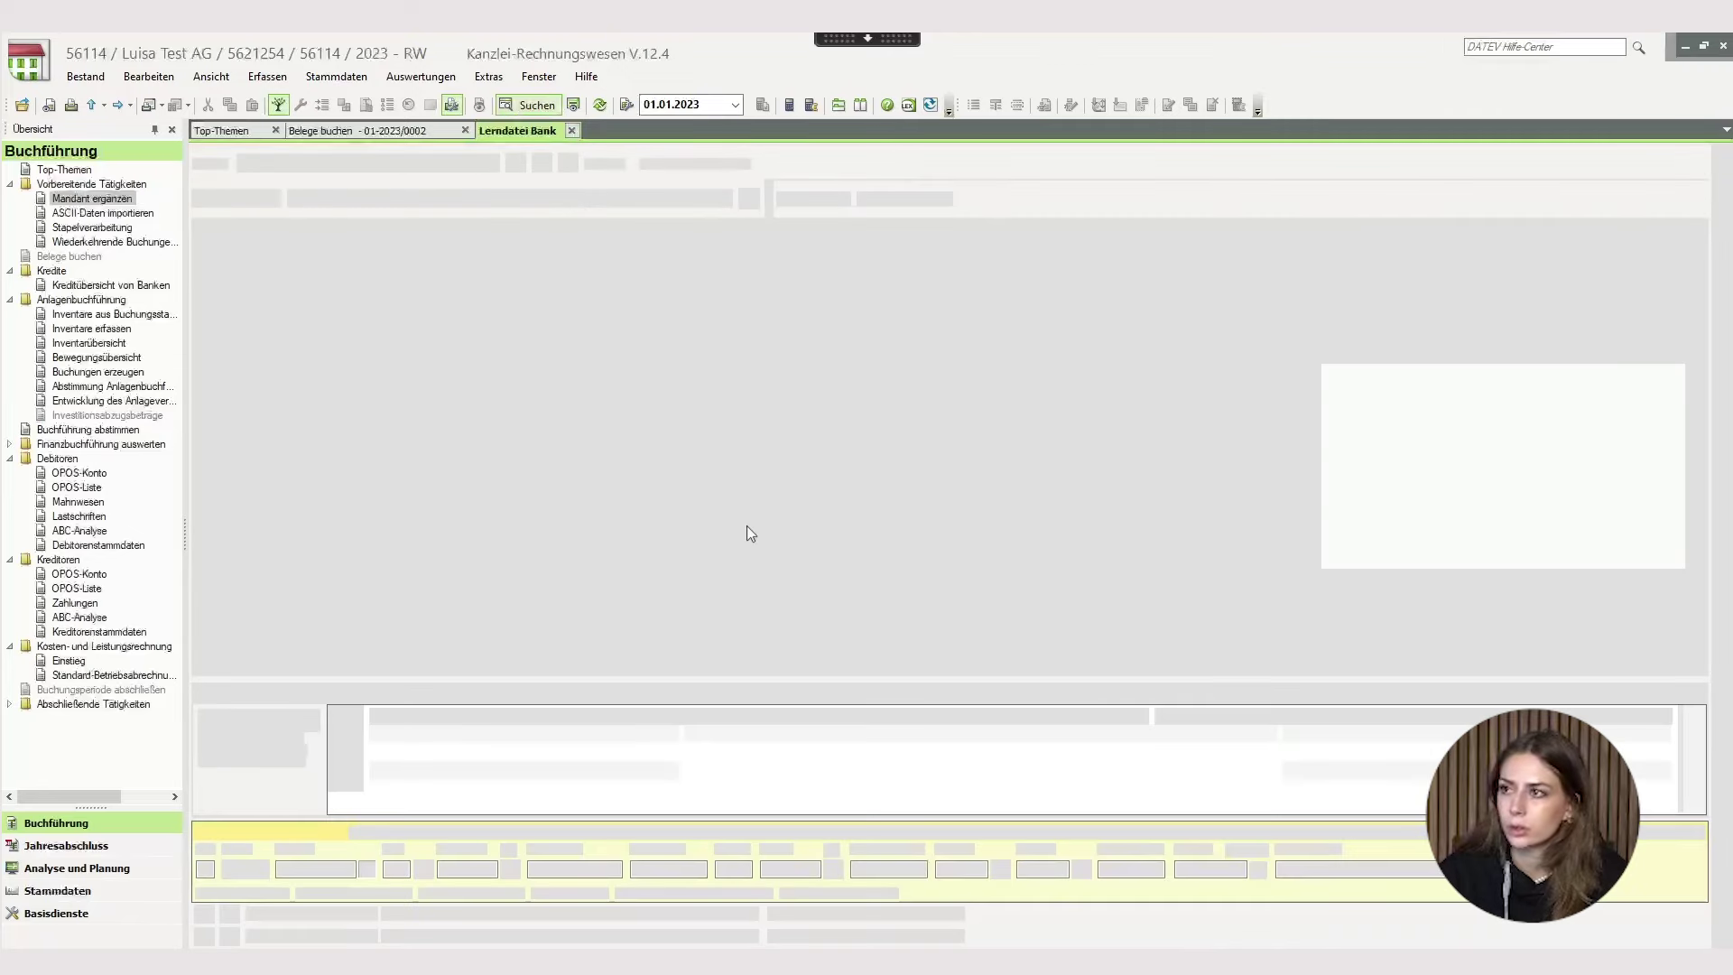
{"action": "left_click", "coordinate": [484, 168]}
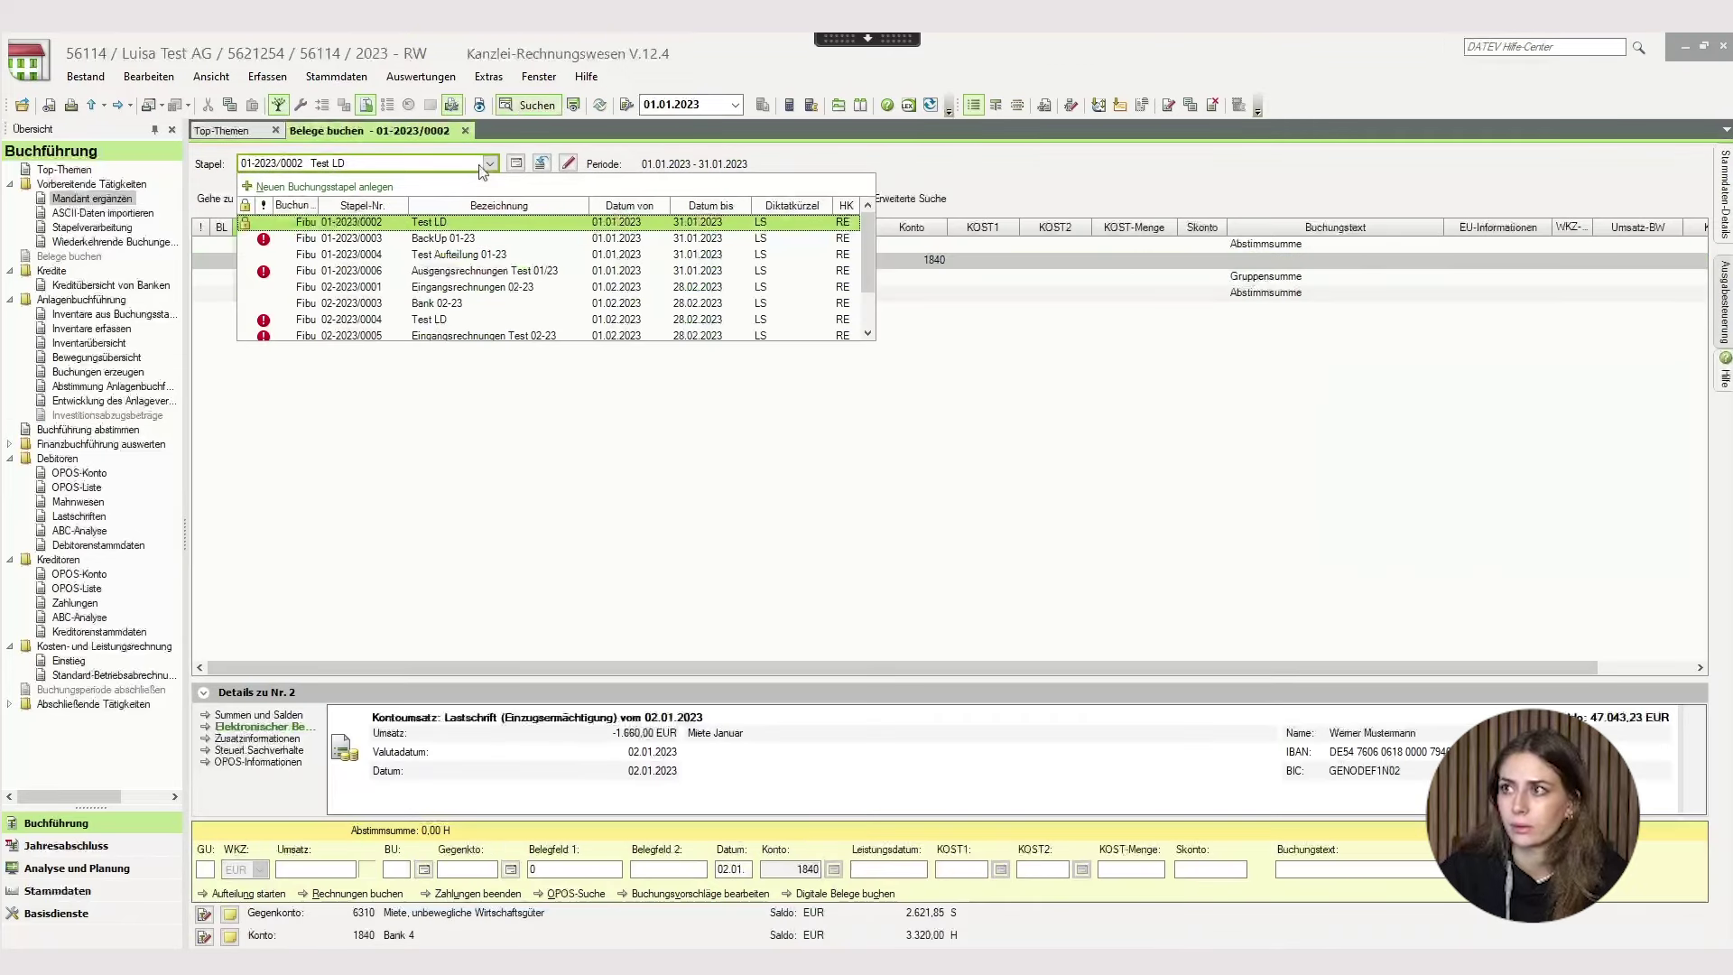
{"action": "left_click", "coordinate": [436, 238]}
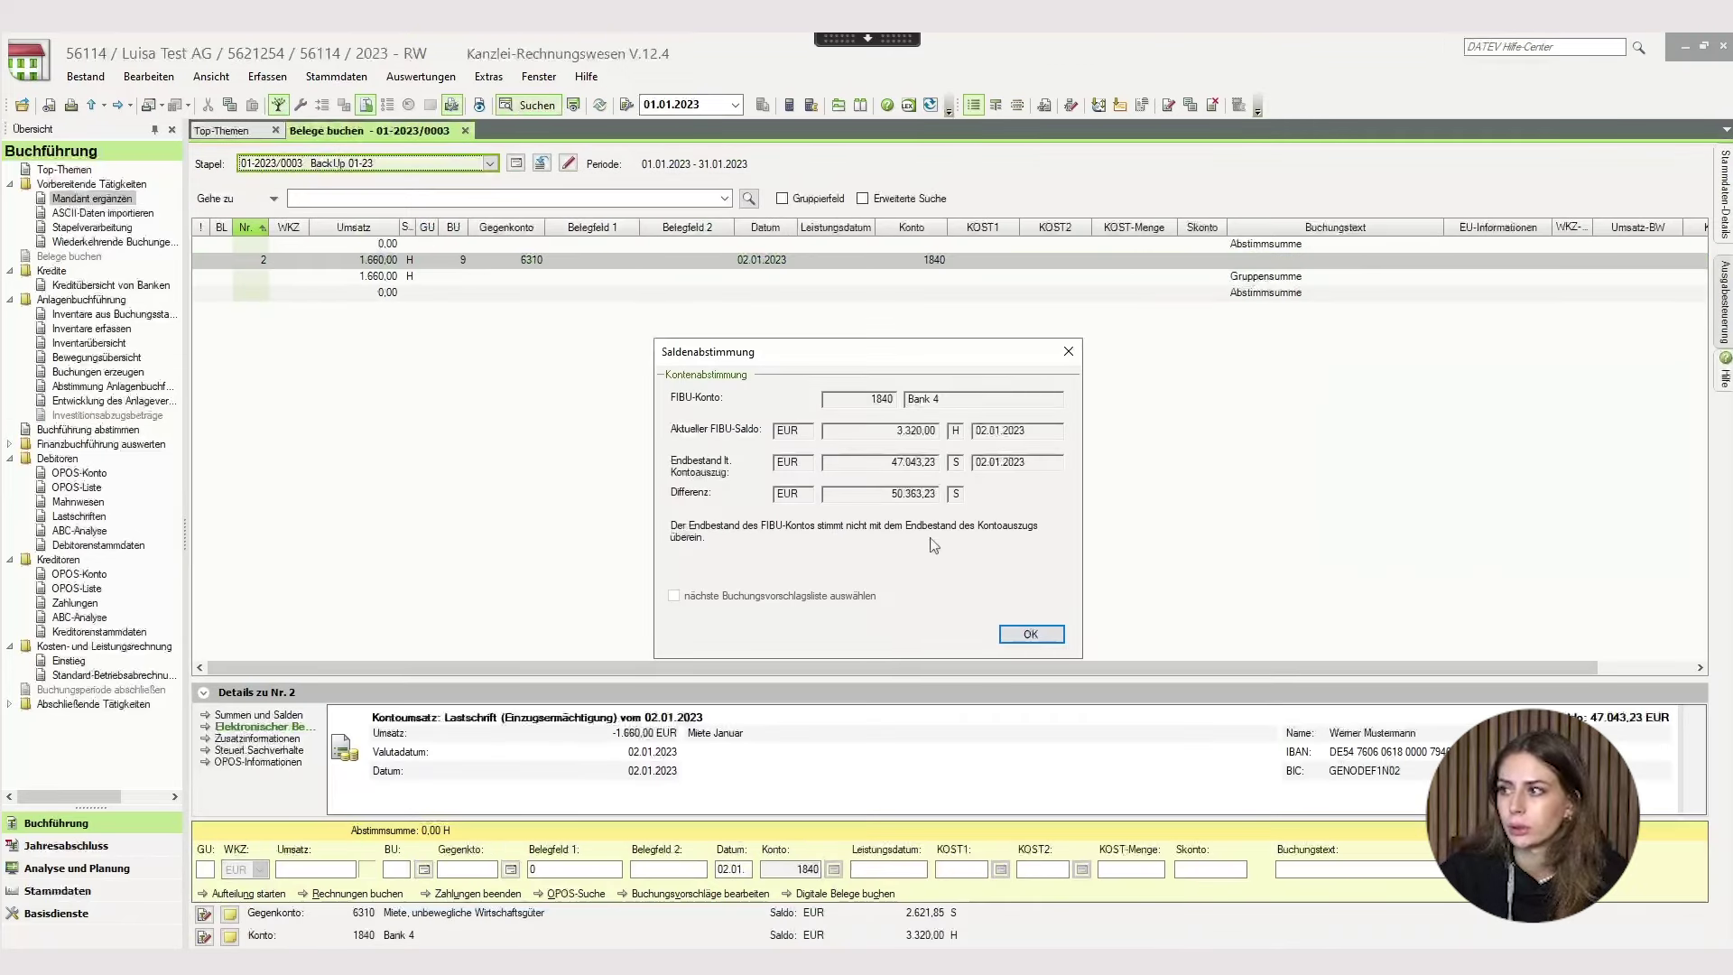
{"action": "left_click", "coordinate": [1013, 635]}
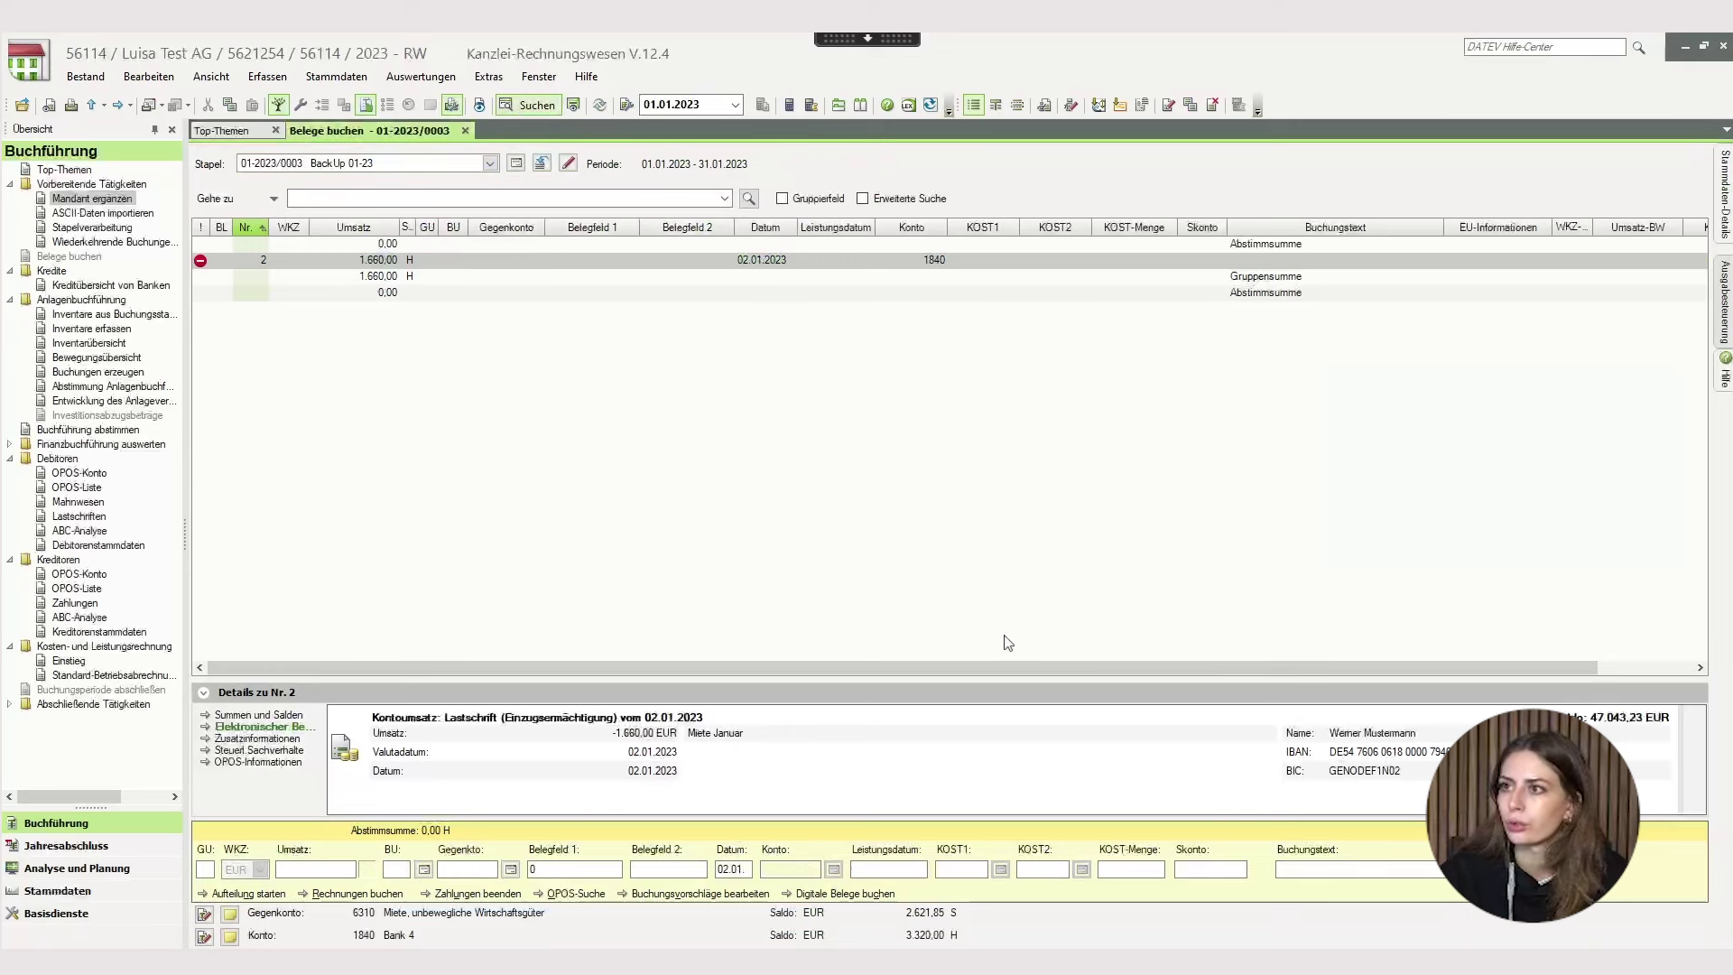
{"action": "left_click", "coordinate": [1038, 610]}
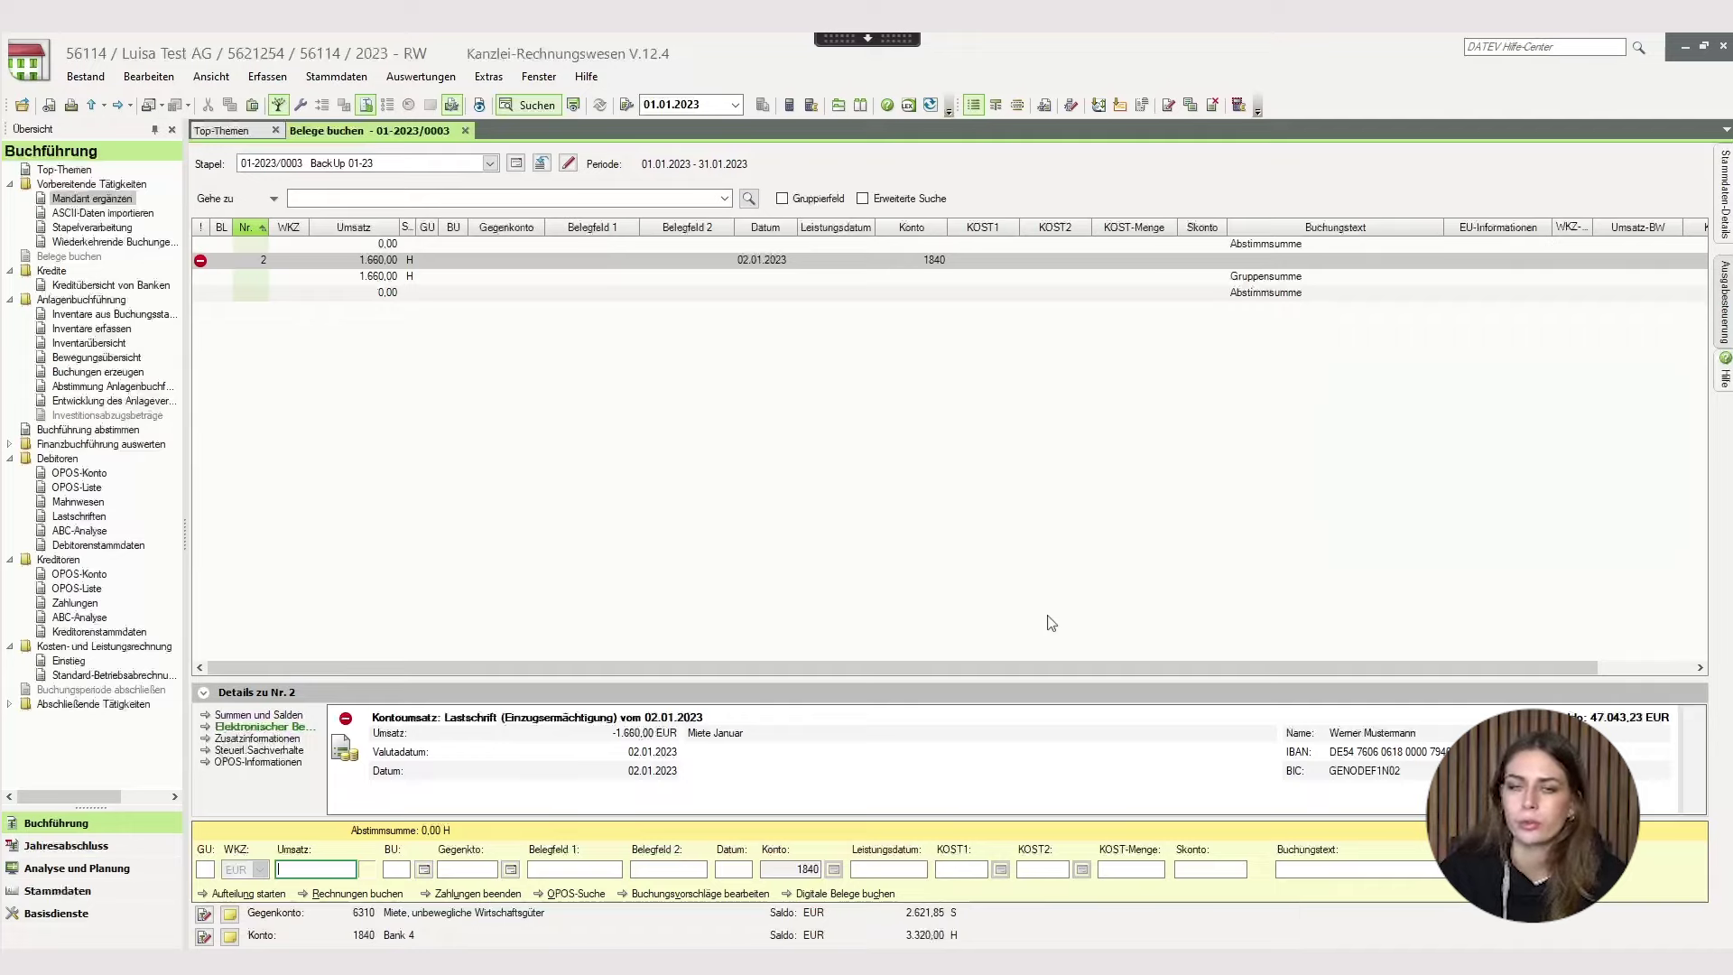
Open the incomplete rent transaction No. 2 for editing and set its Umsatz to 1.460,00 and BU to 9.
{"action": "left_click", "coordinate": [485, 259]}
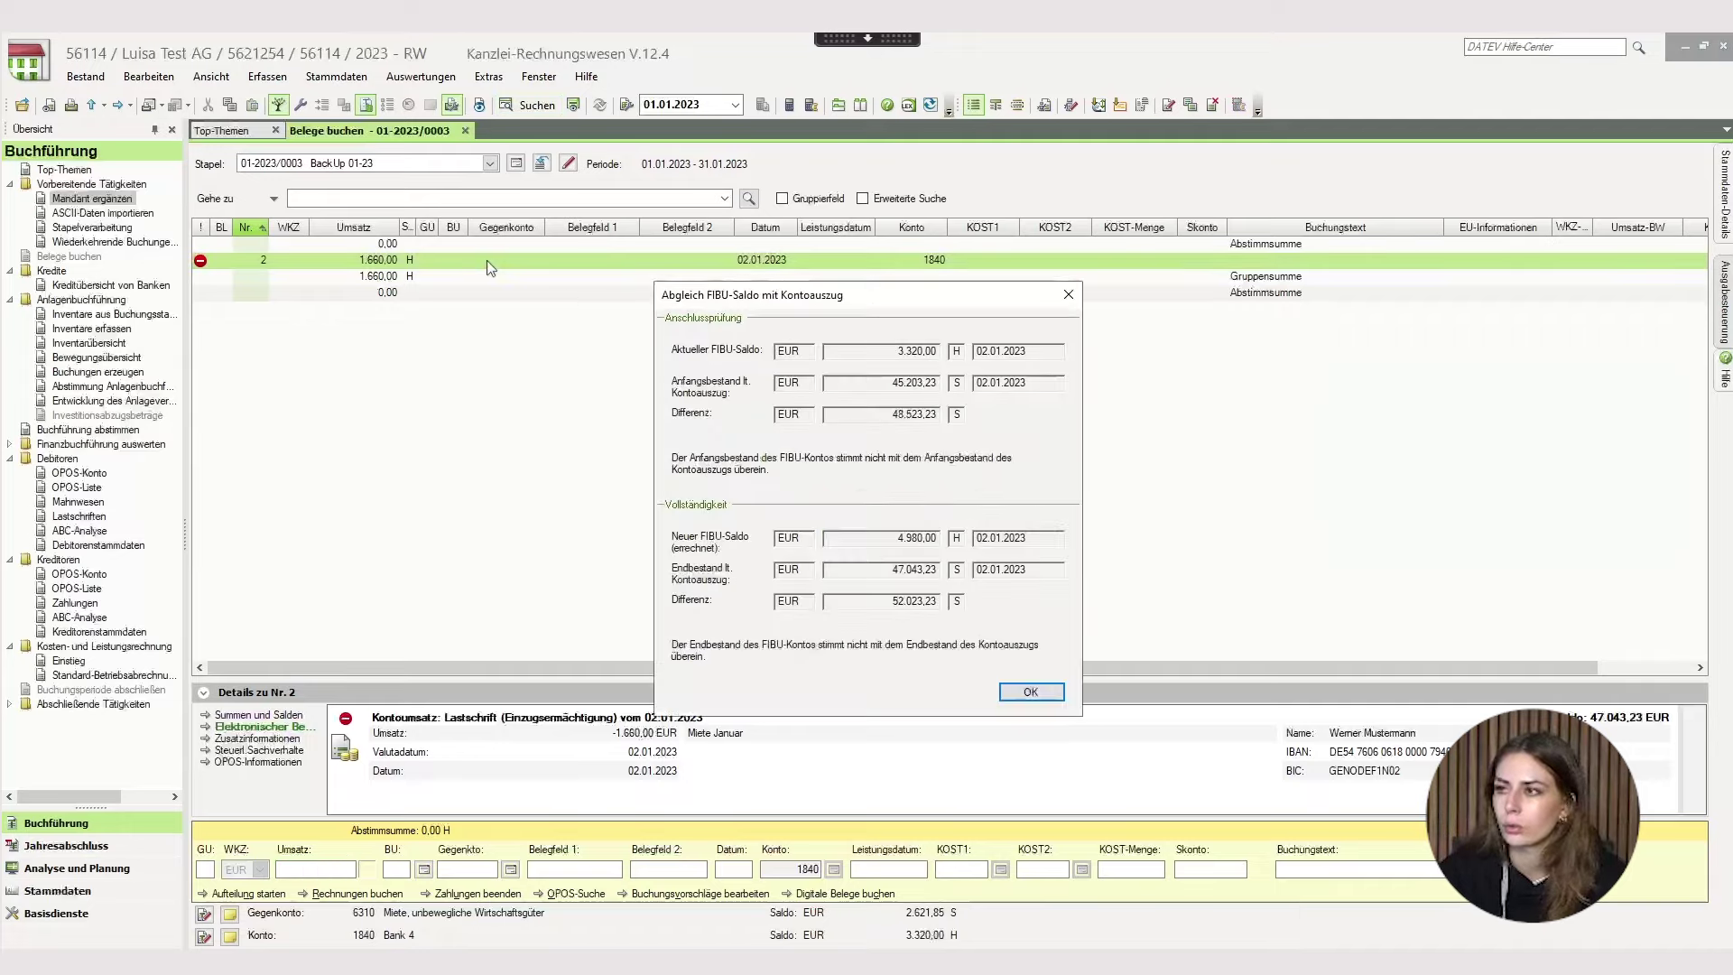
{"action": "left_click", "coordinate": [1030, 692]}
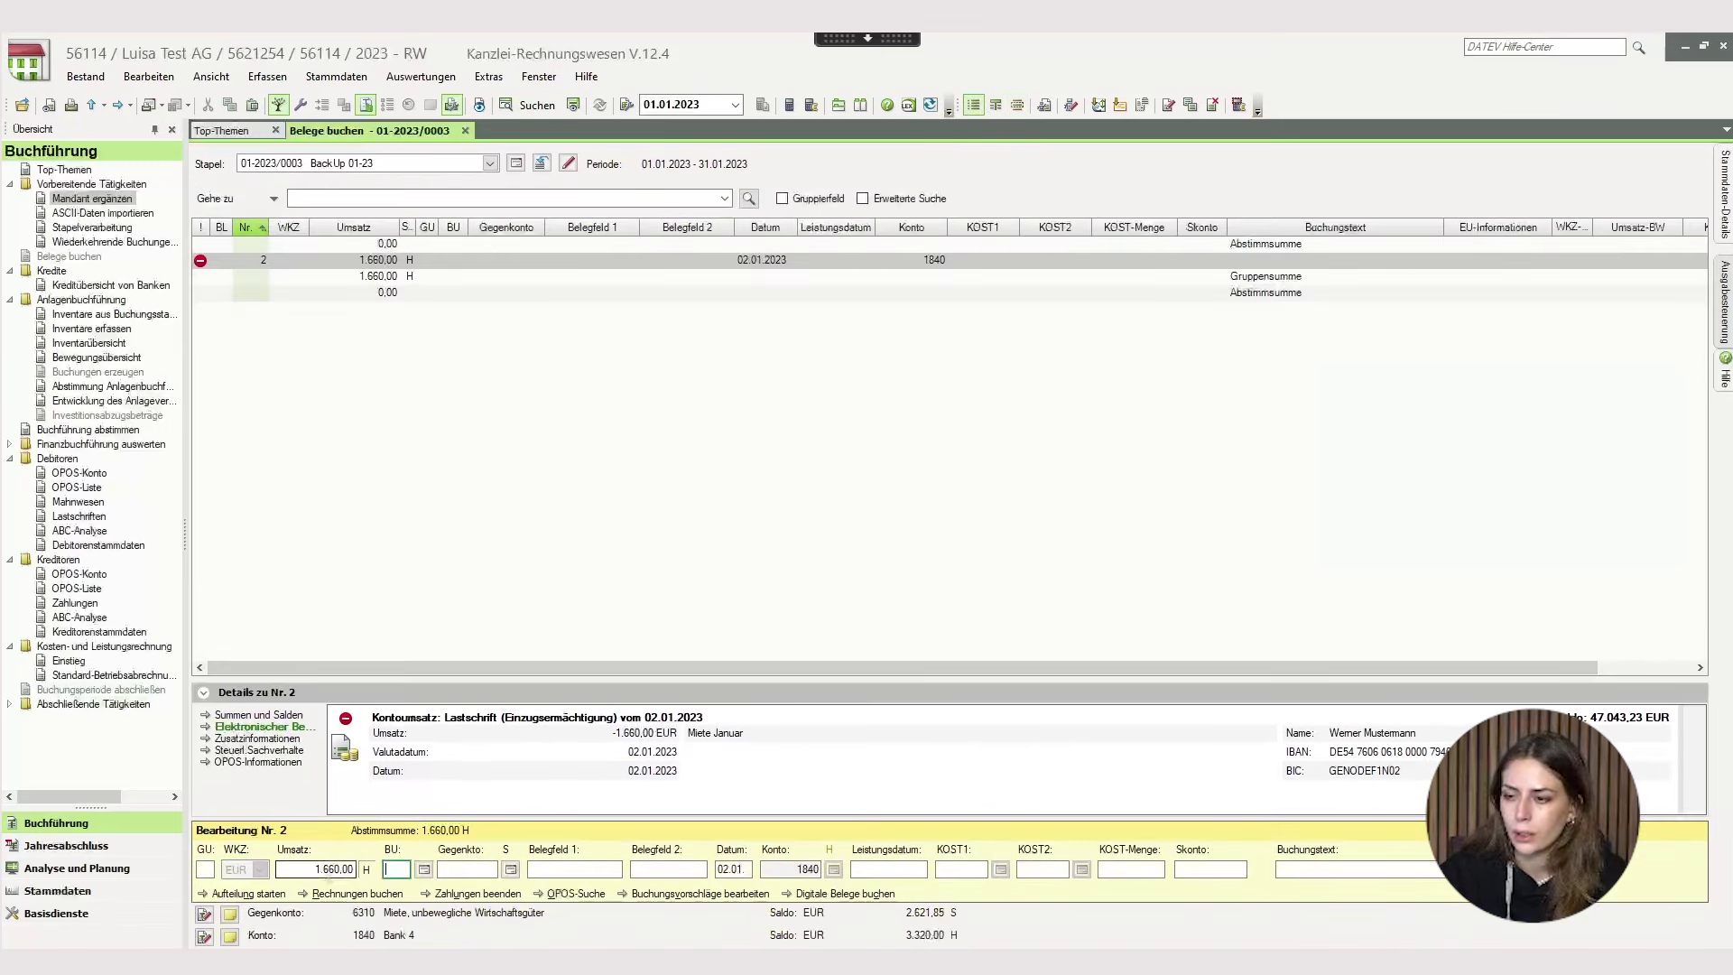
{"action": "key", "text": "BackSpace"}
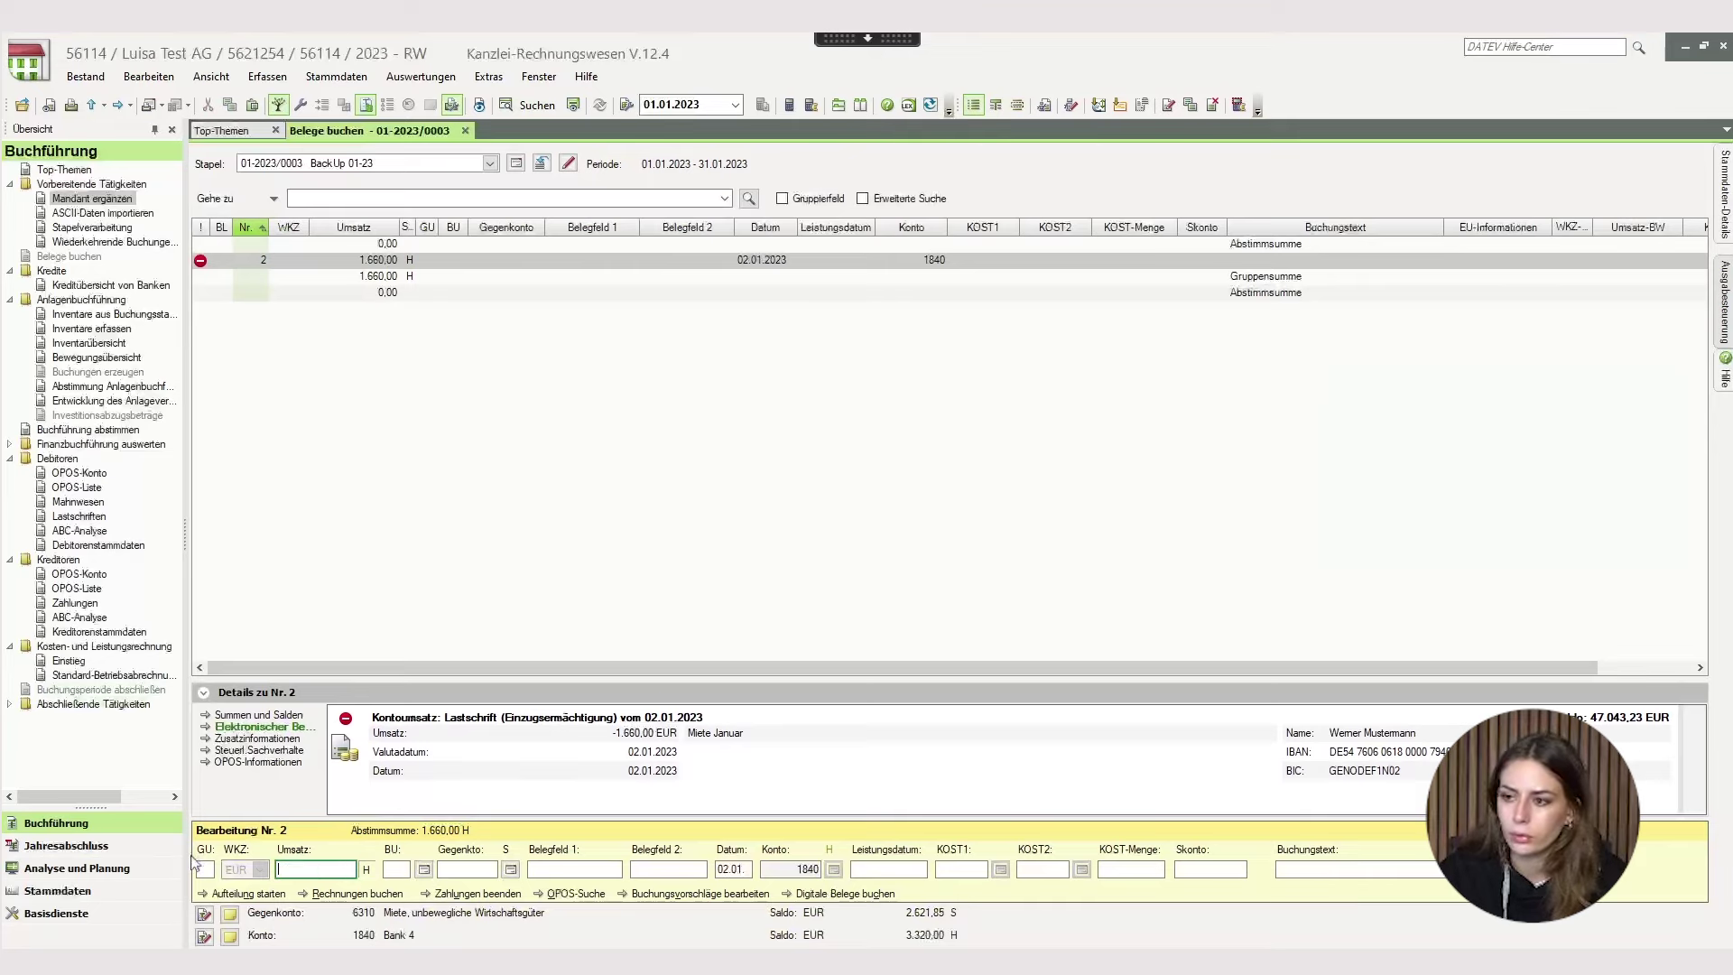
{"action": "type", "text": "146000"}
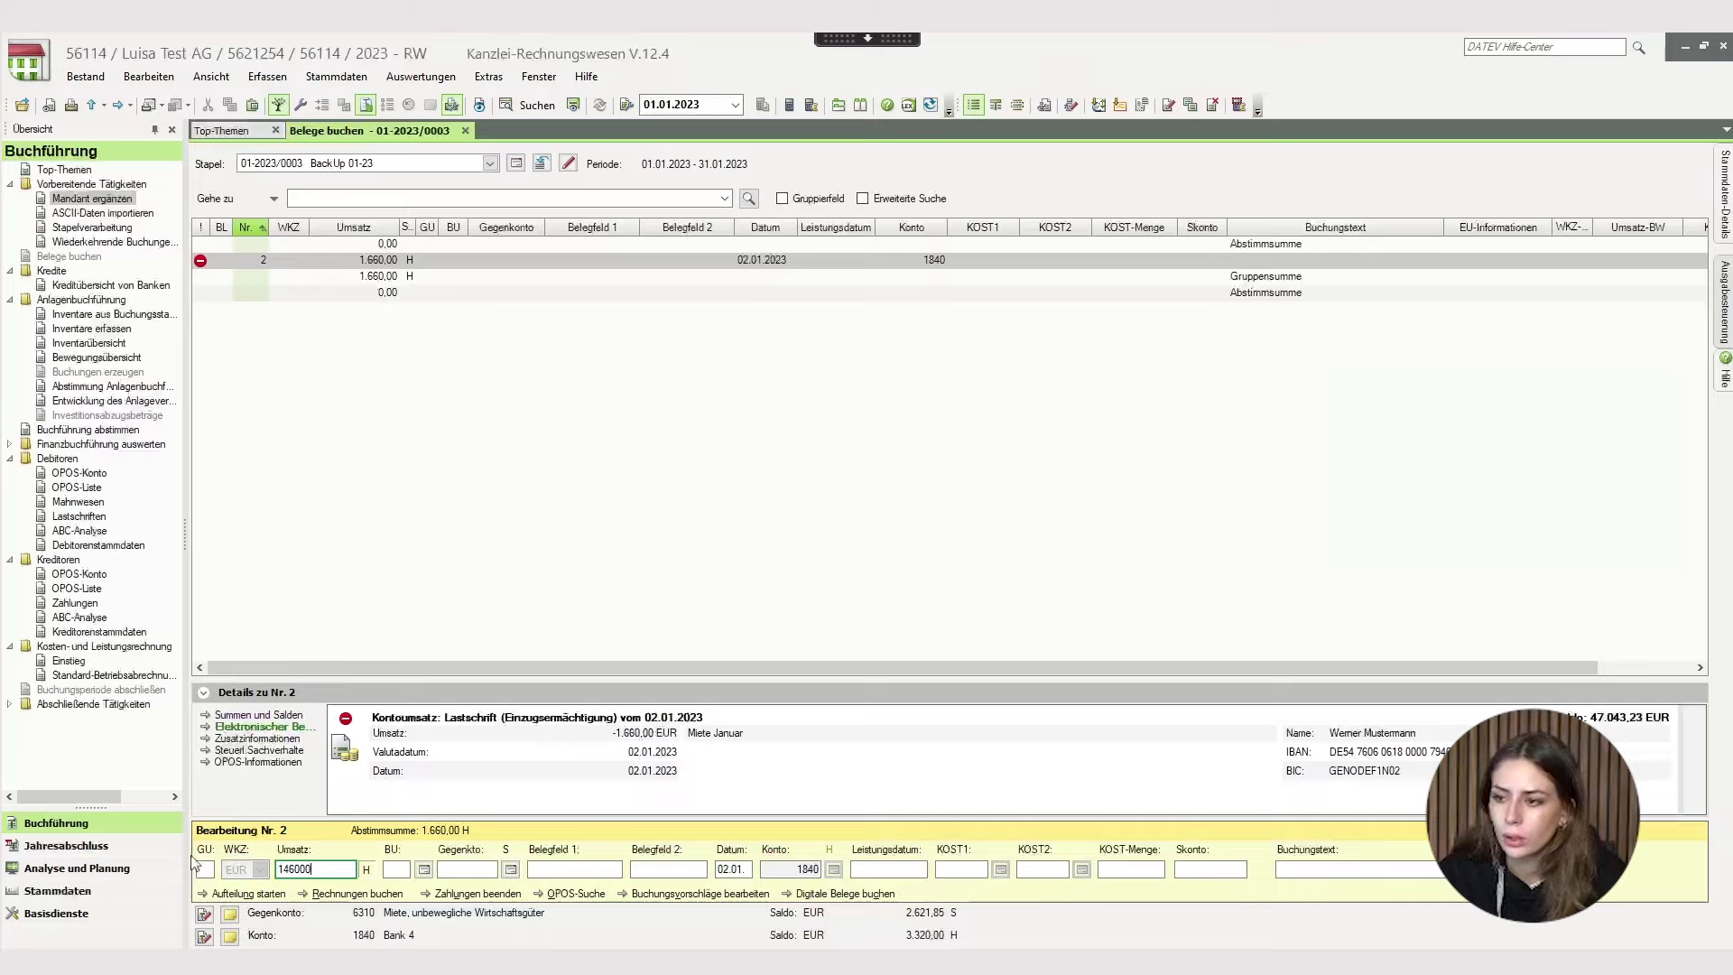
{"action": "key", "text": "Tab"}
{"action": "type", "text": "9"}
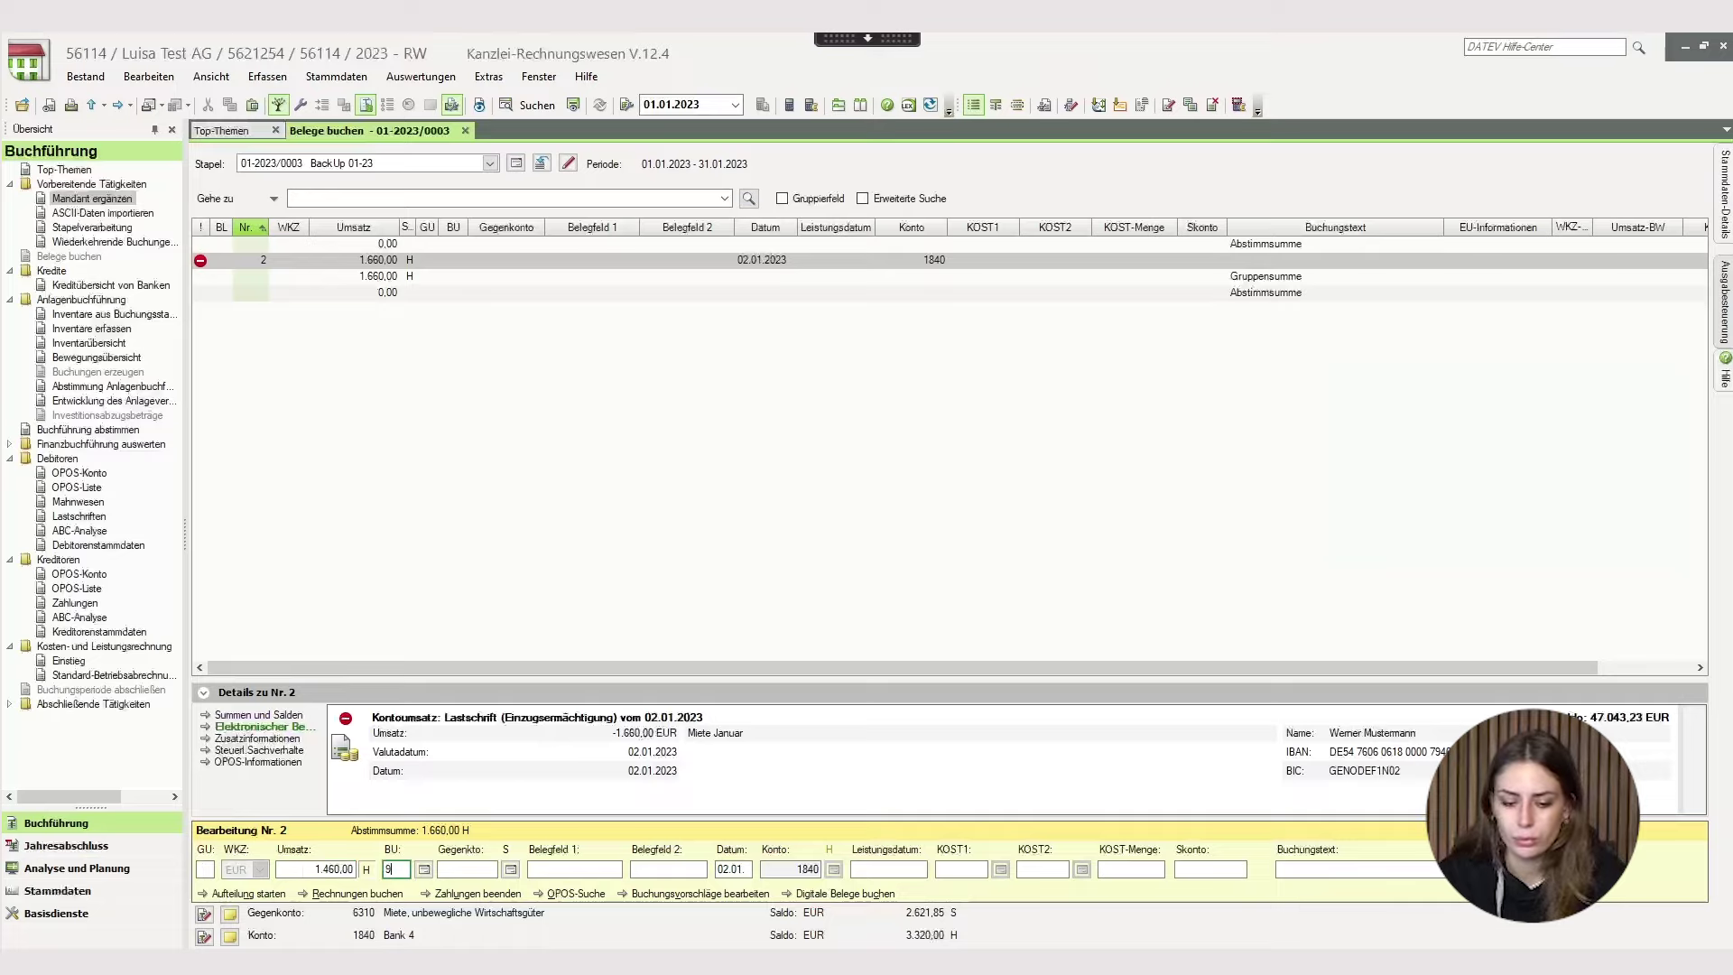
{"action": "key", "text": "Tab"}
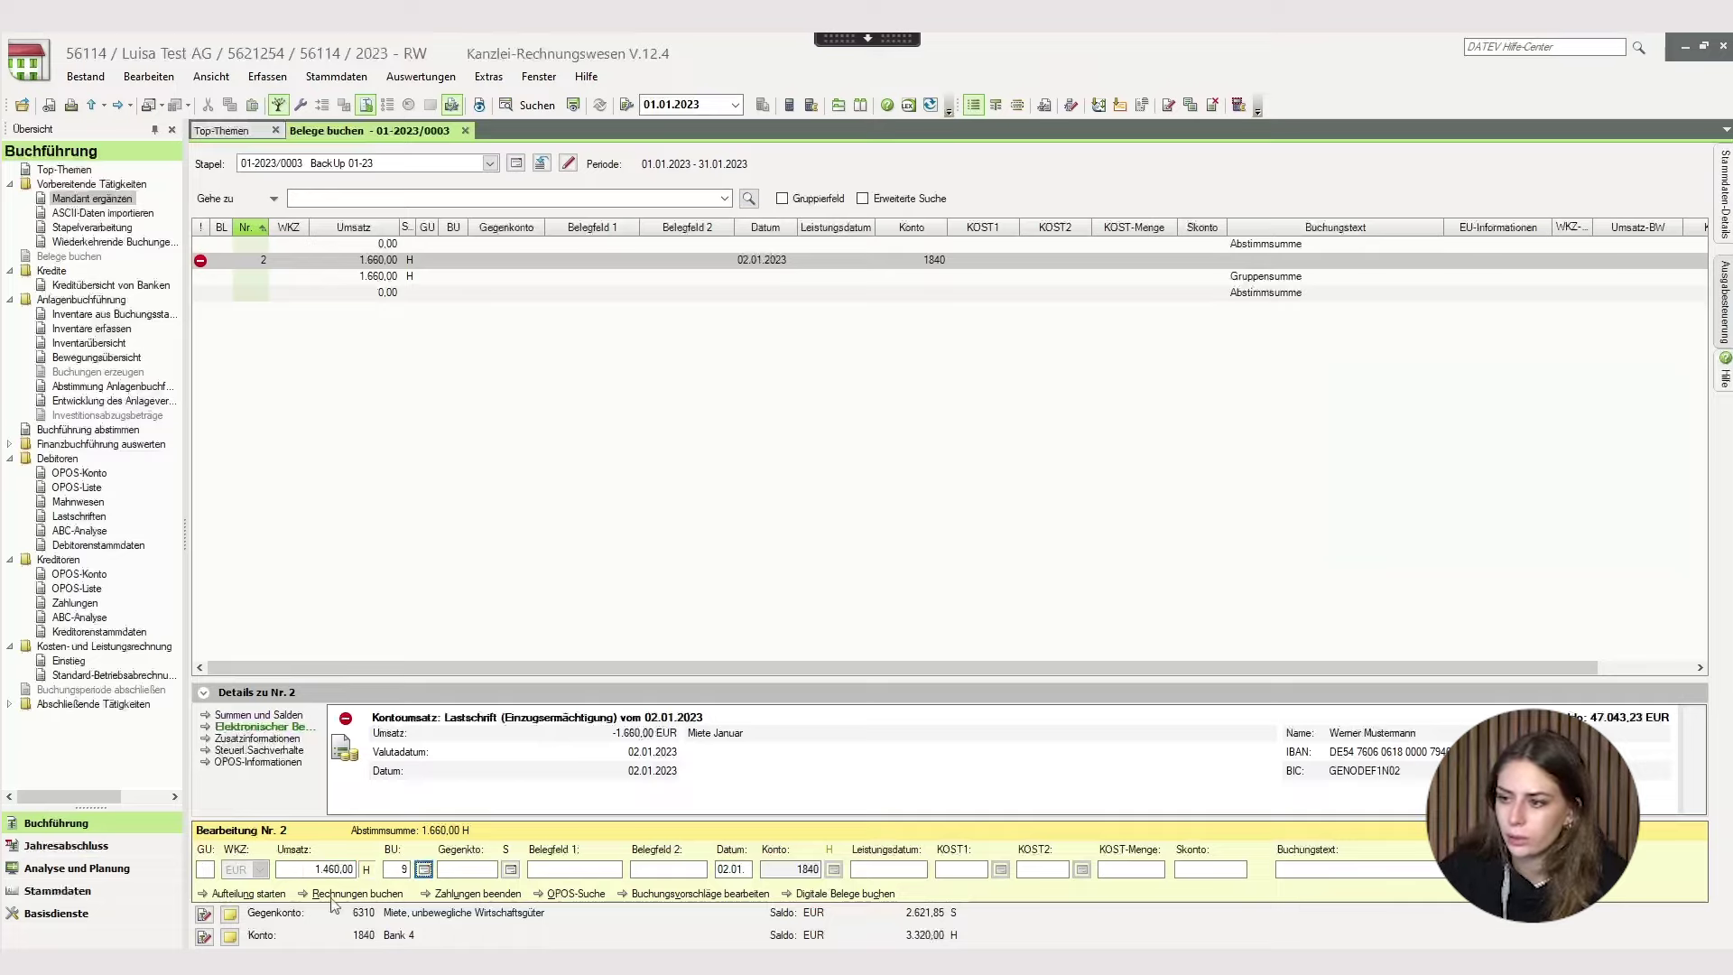
Set the Gegenkonto of booking No. 2 to 6310 and post the booking.
{"action": "left_click", "coordinate": [474, 867]}
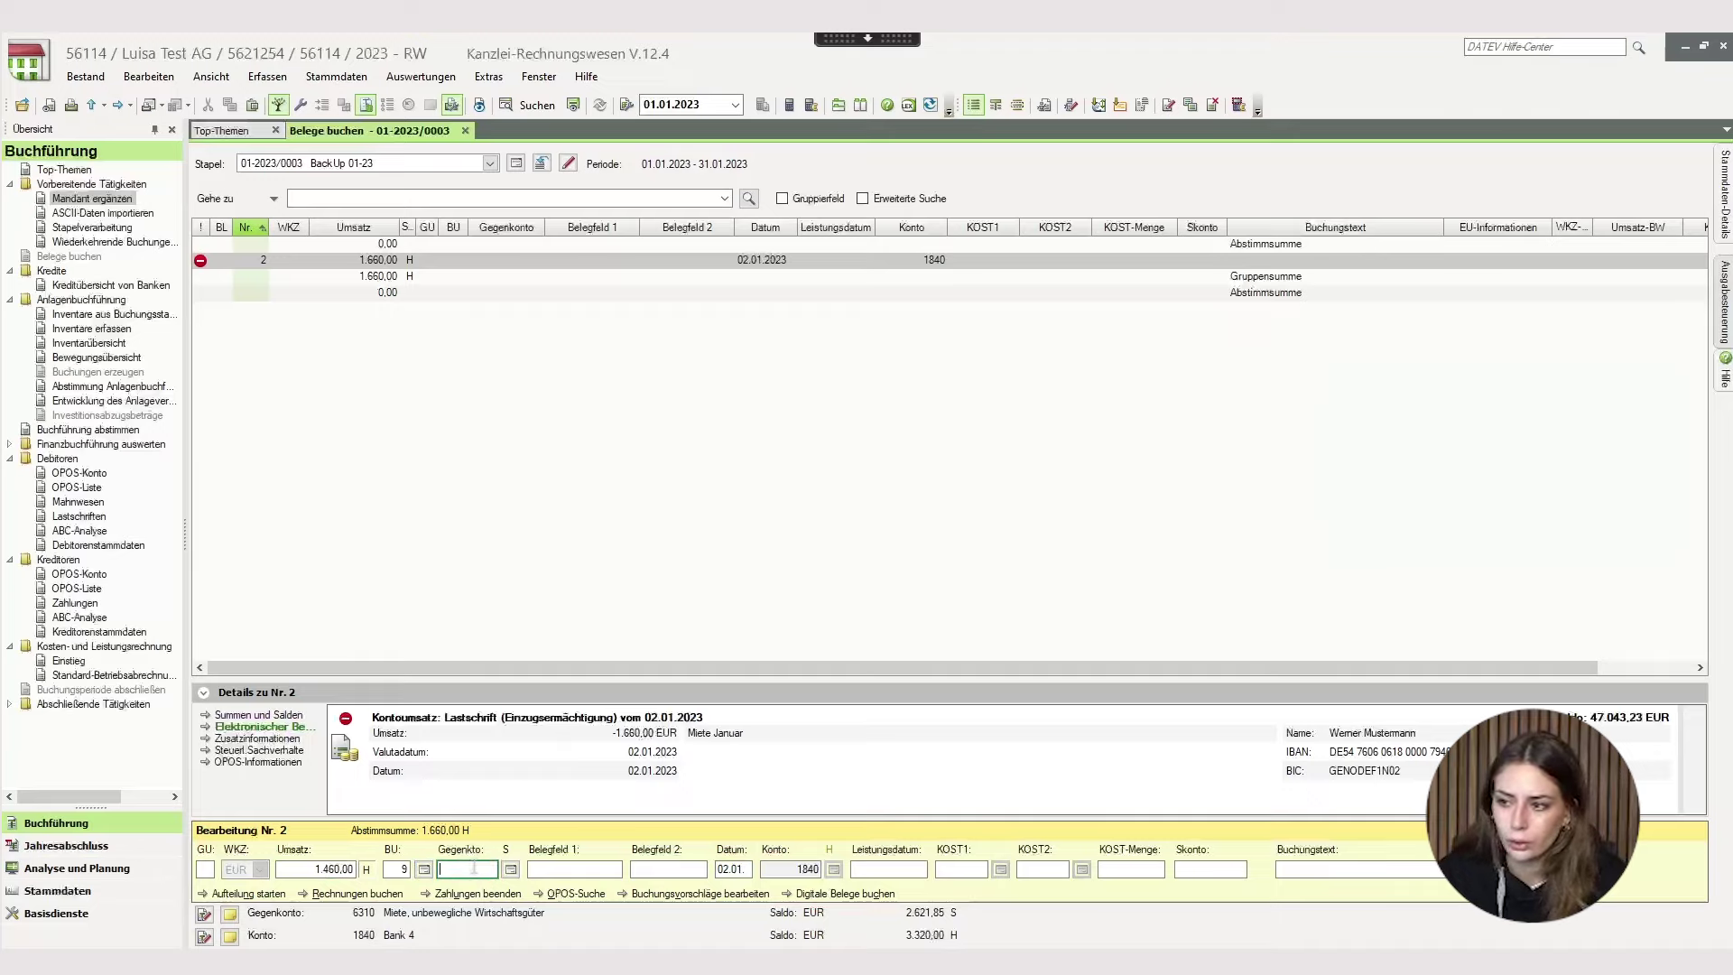
{"action": "type", "text": "6310"}
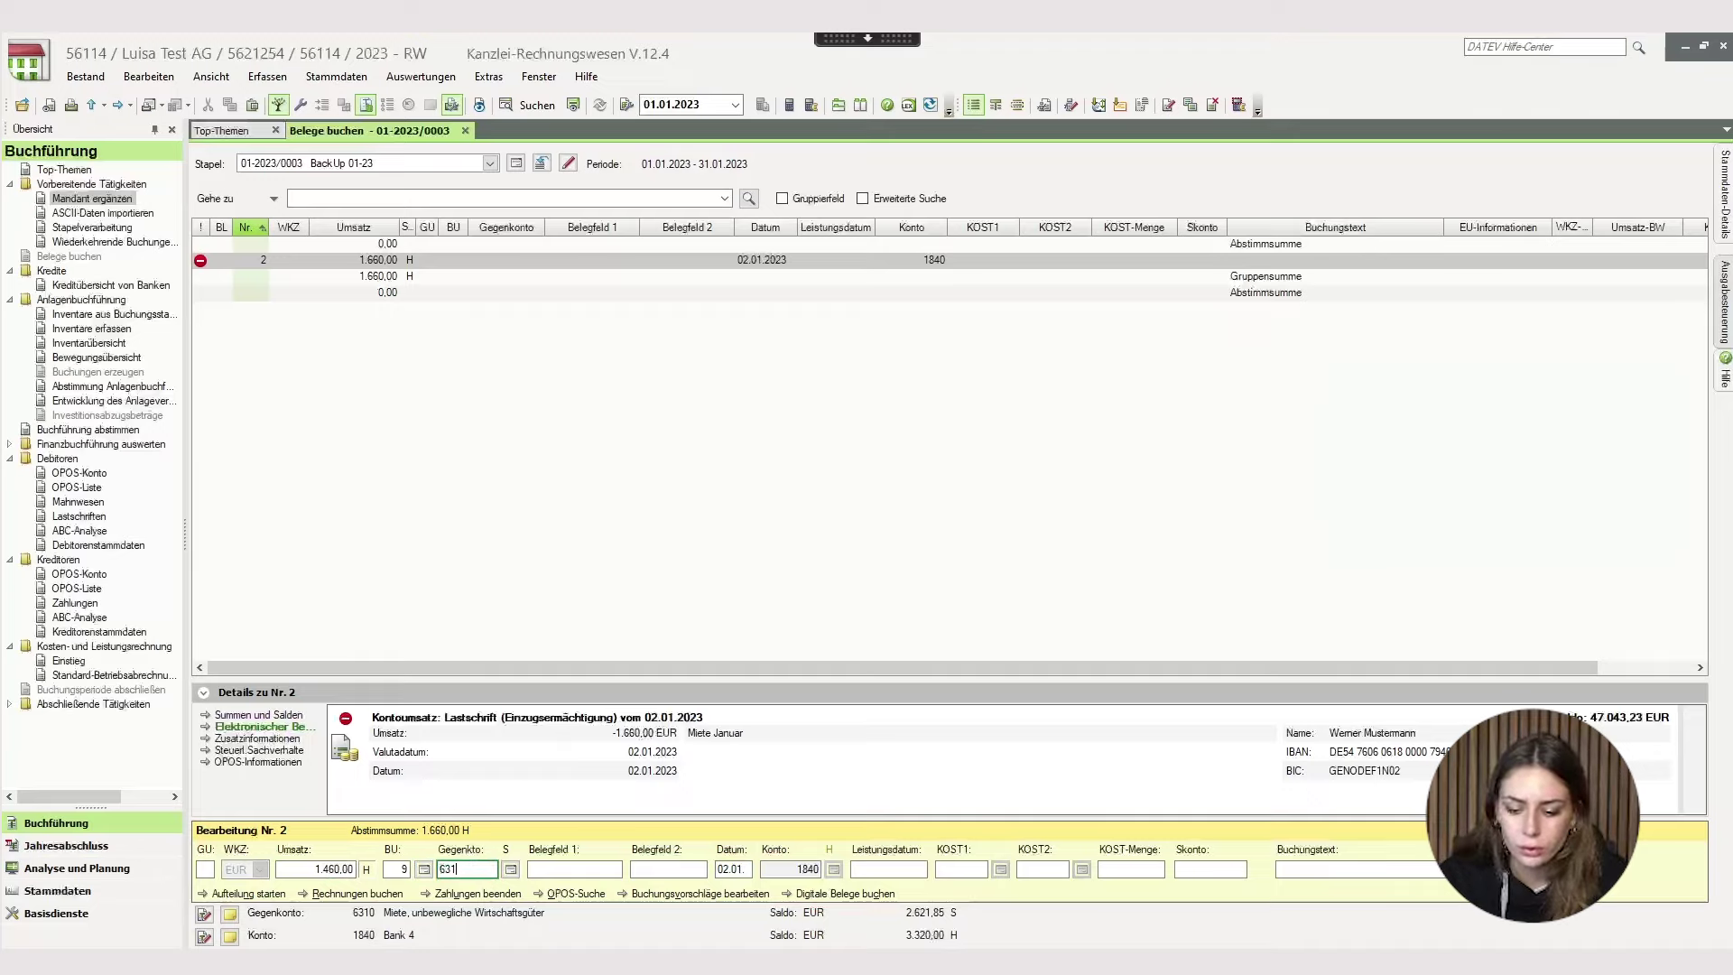
{"action": "key", "text": "Tab"}
{"action": "key", "text": "Tab"}
{"action": "key", "text": "Tab"}
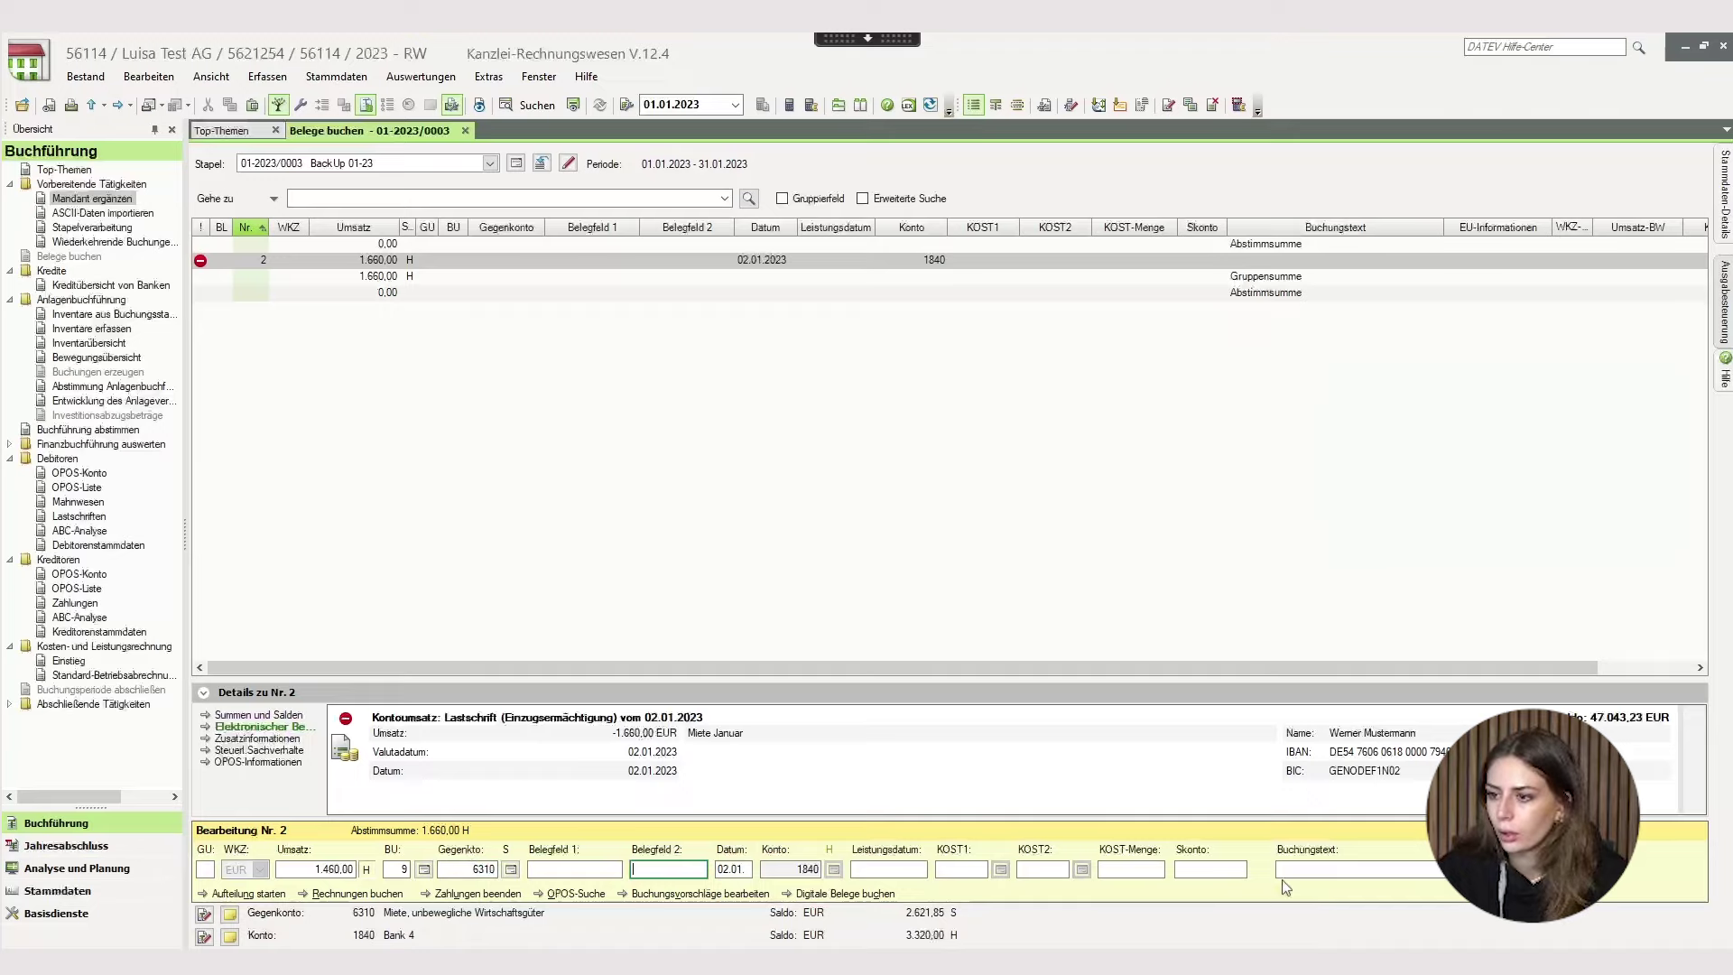
{"action": "key", "text": "Return"}
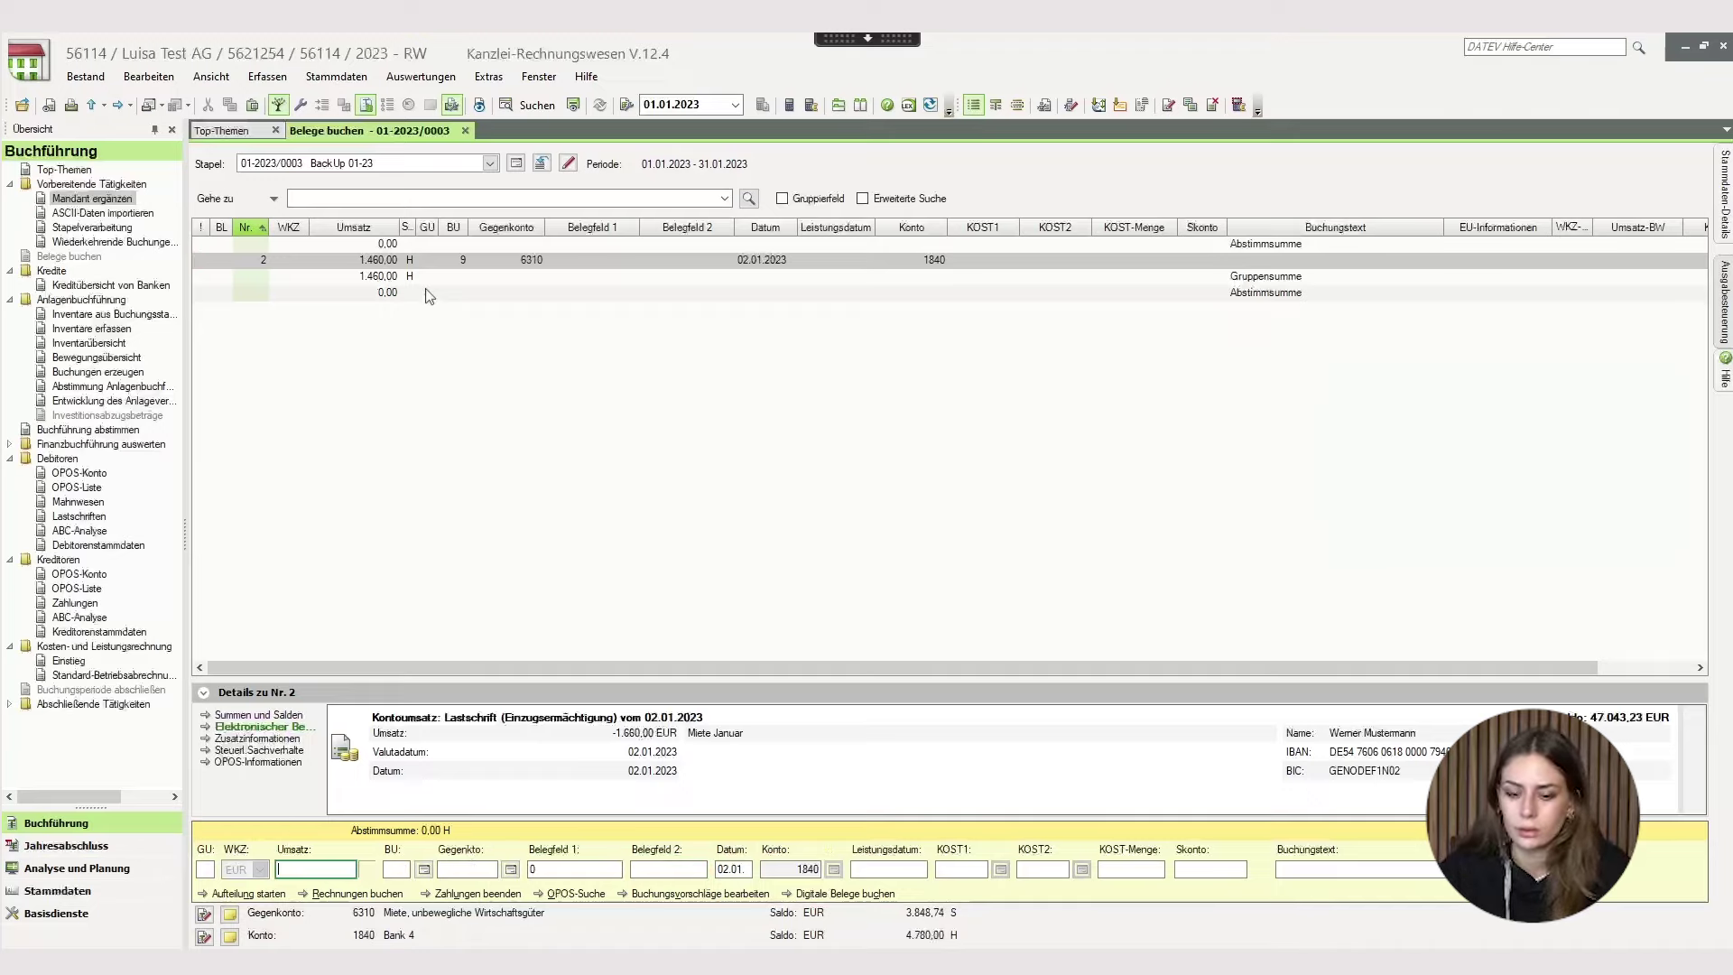
Copy the rent booking into the entry line, set Umsatz 200,00 and Gegenkonto 6335, keep BU 9 and post it.
{"action": "right_click", "coordinate": [415, 260]}
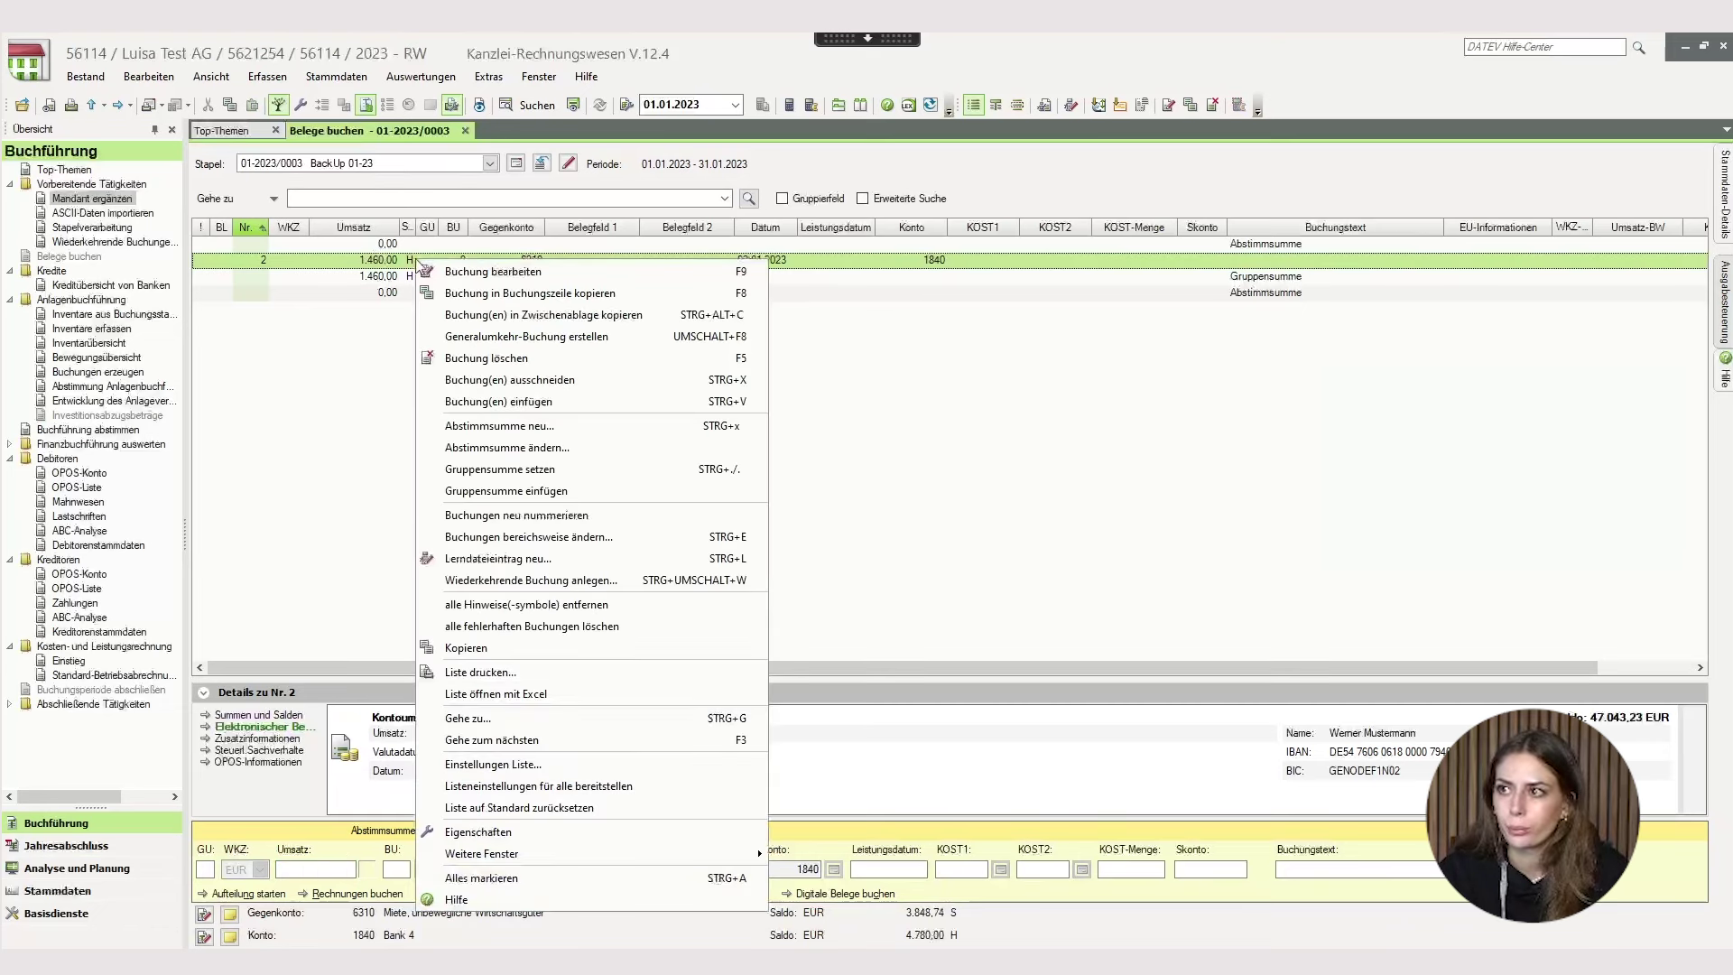
{"action": "left_click", "coordinate": [481, 297]}
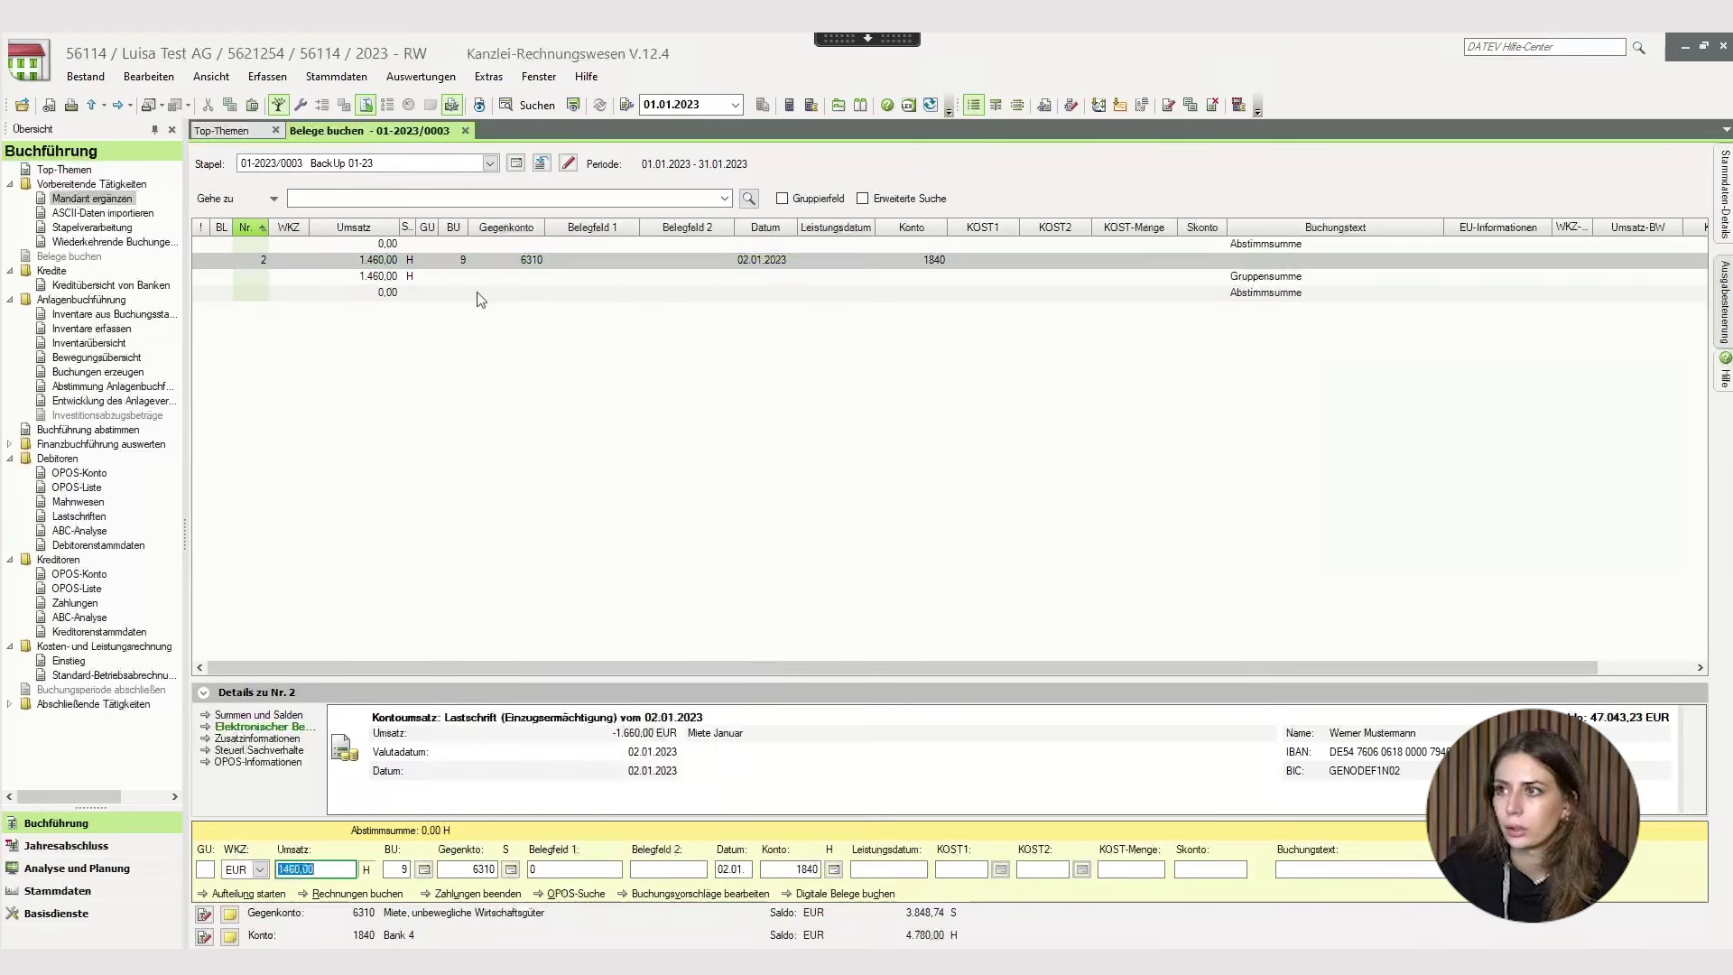
{"action": "type", "text": "20000"}
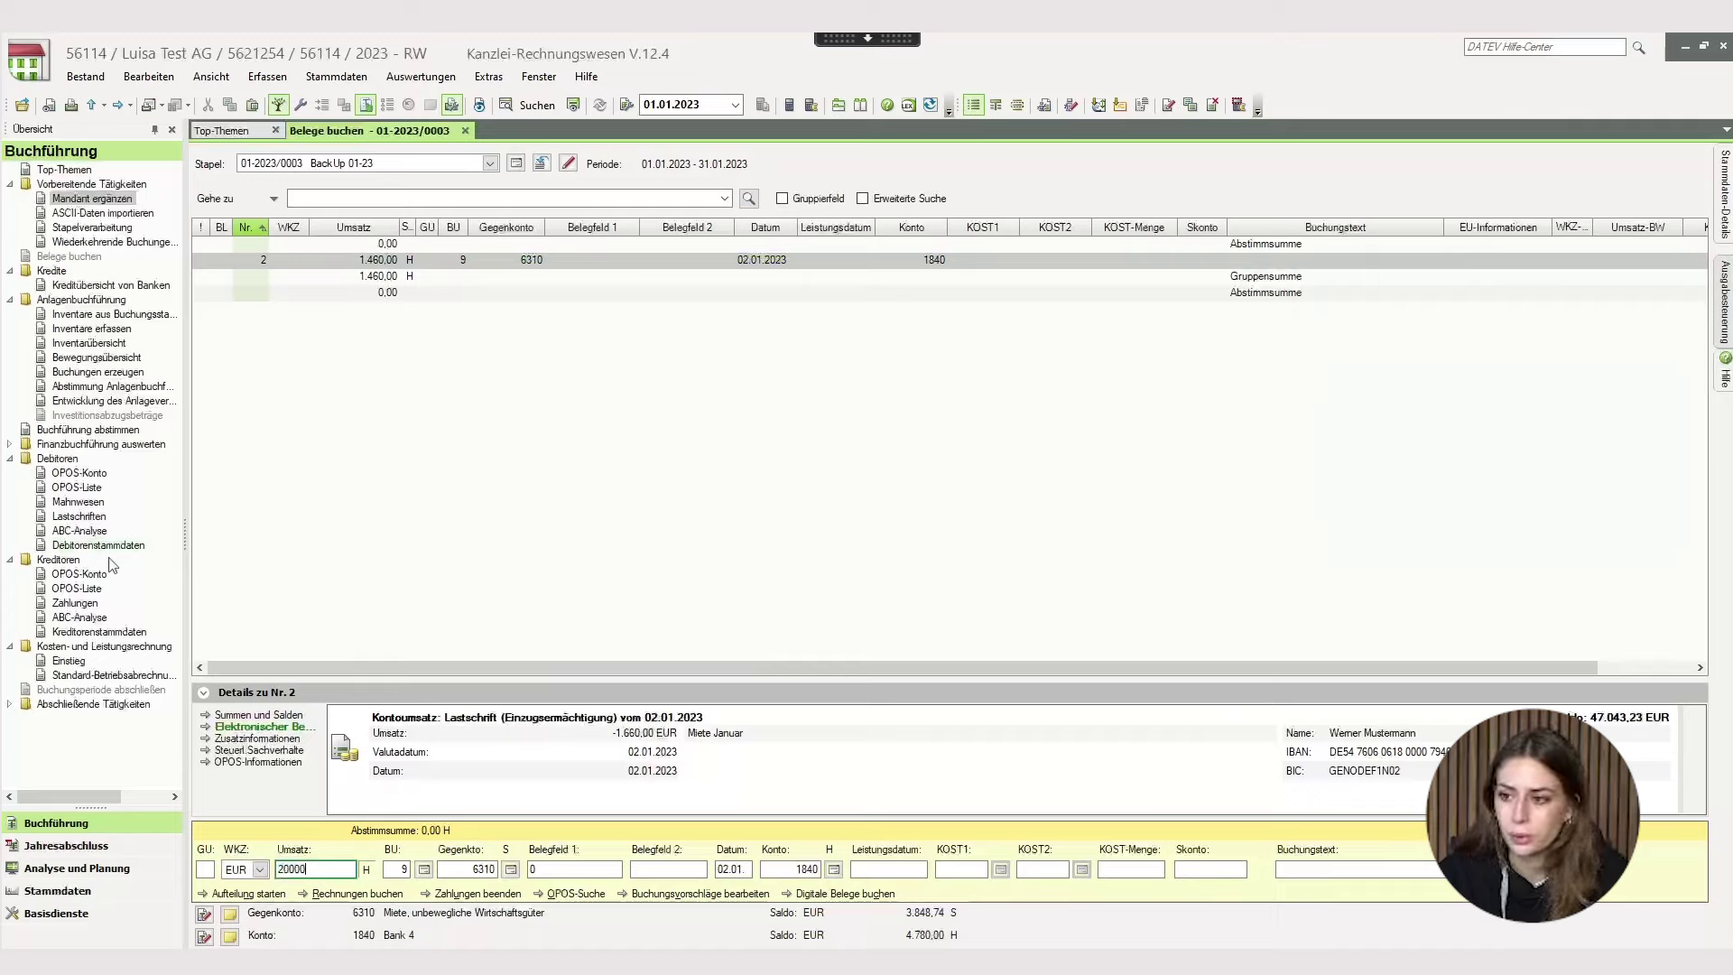
{"action": "key", "text": "Tab"}
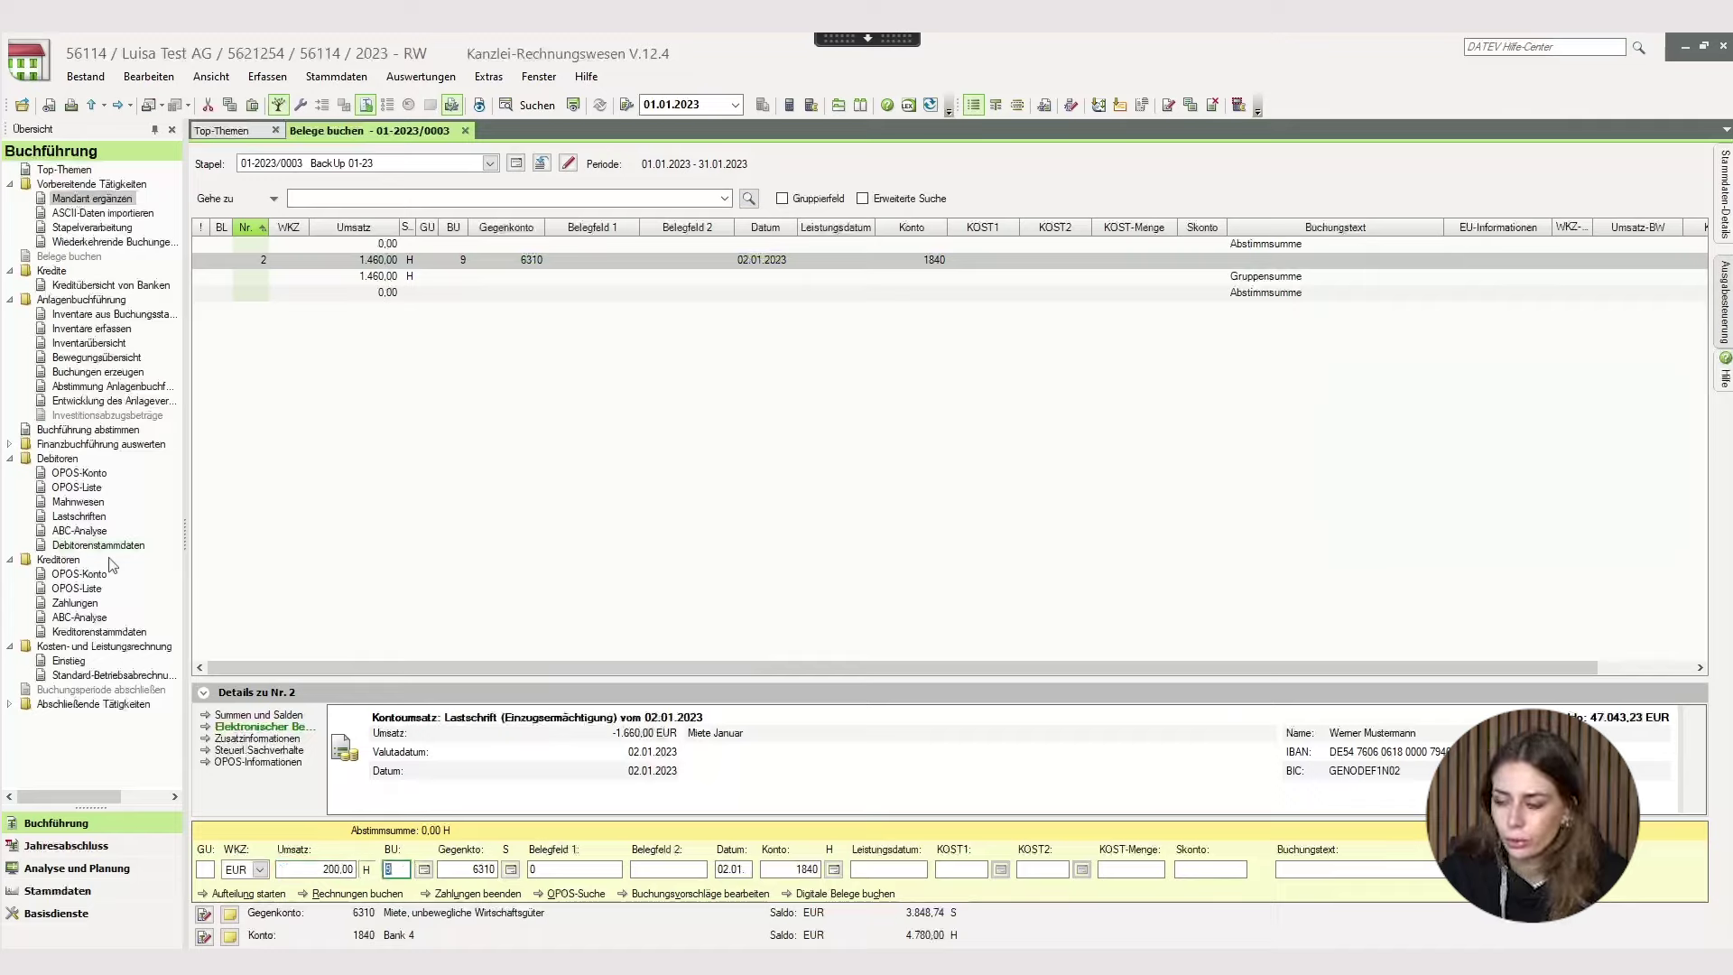
{"action": "key", "text": "Tab"}
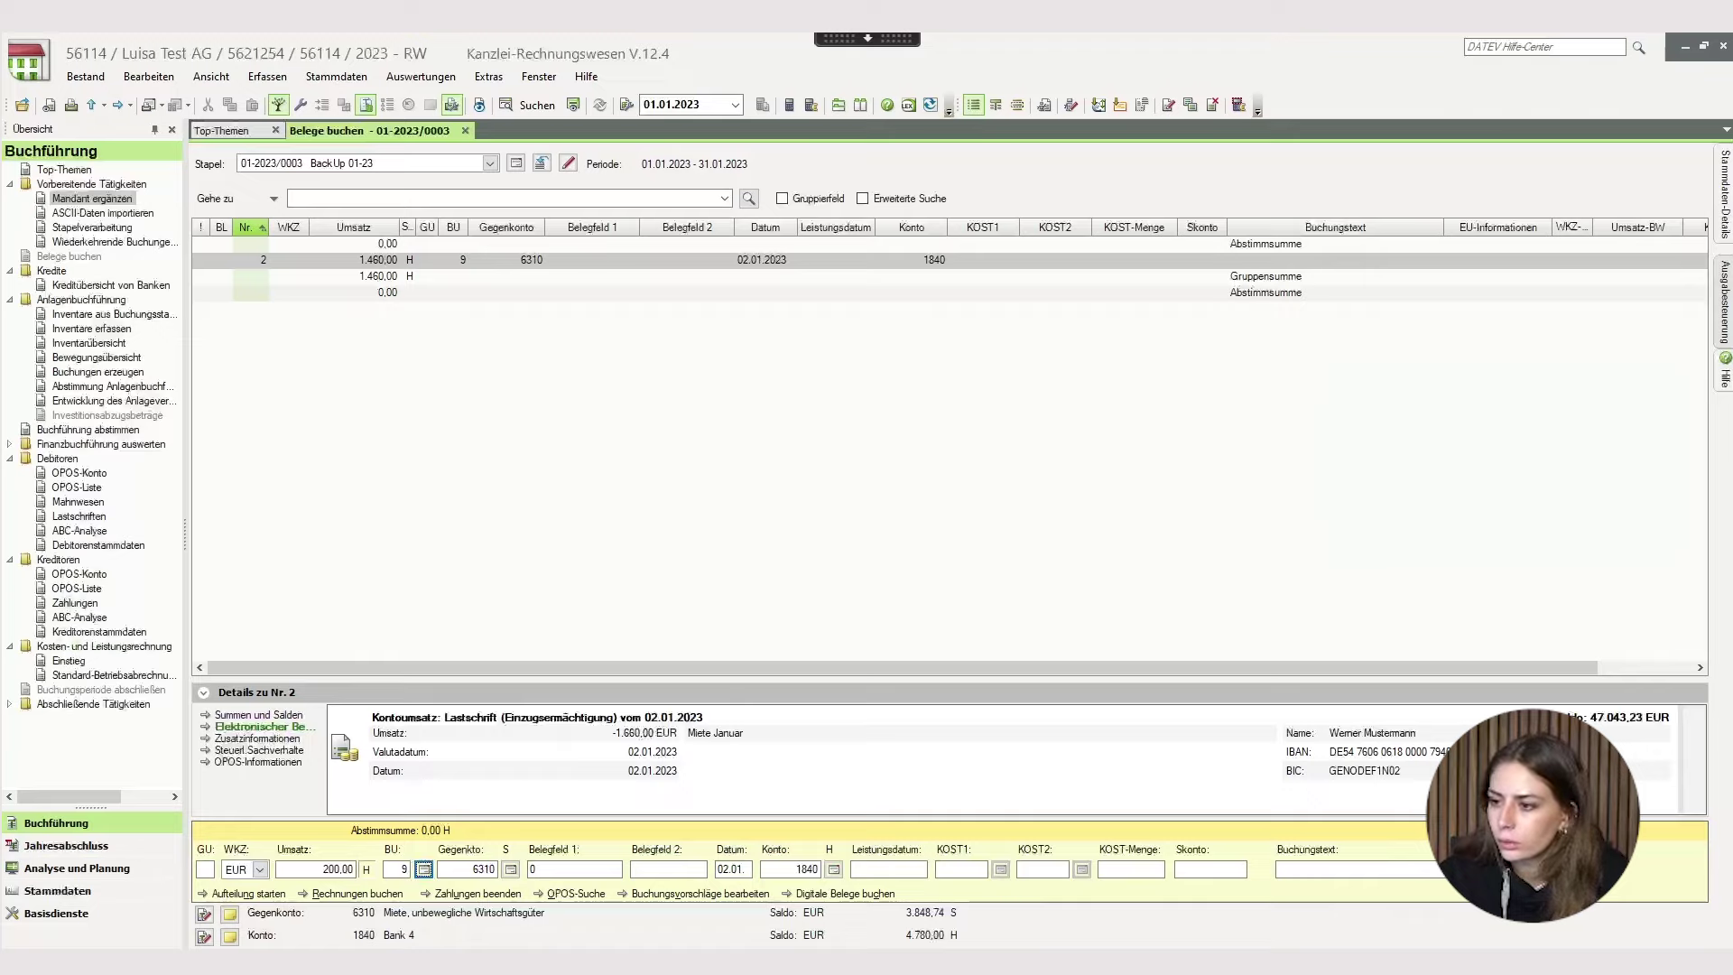
{"action": "left_click", "coordinate": [476, 876]}
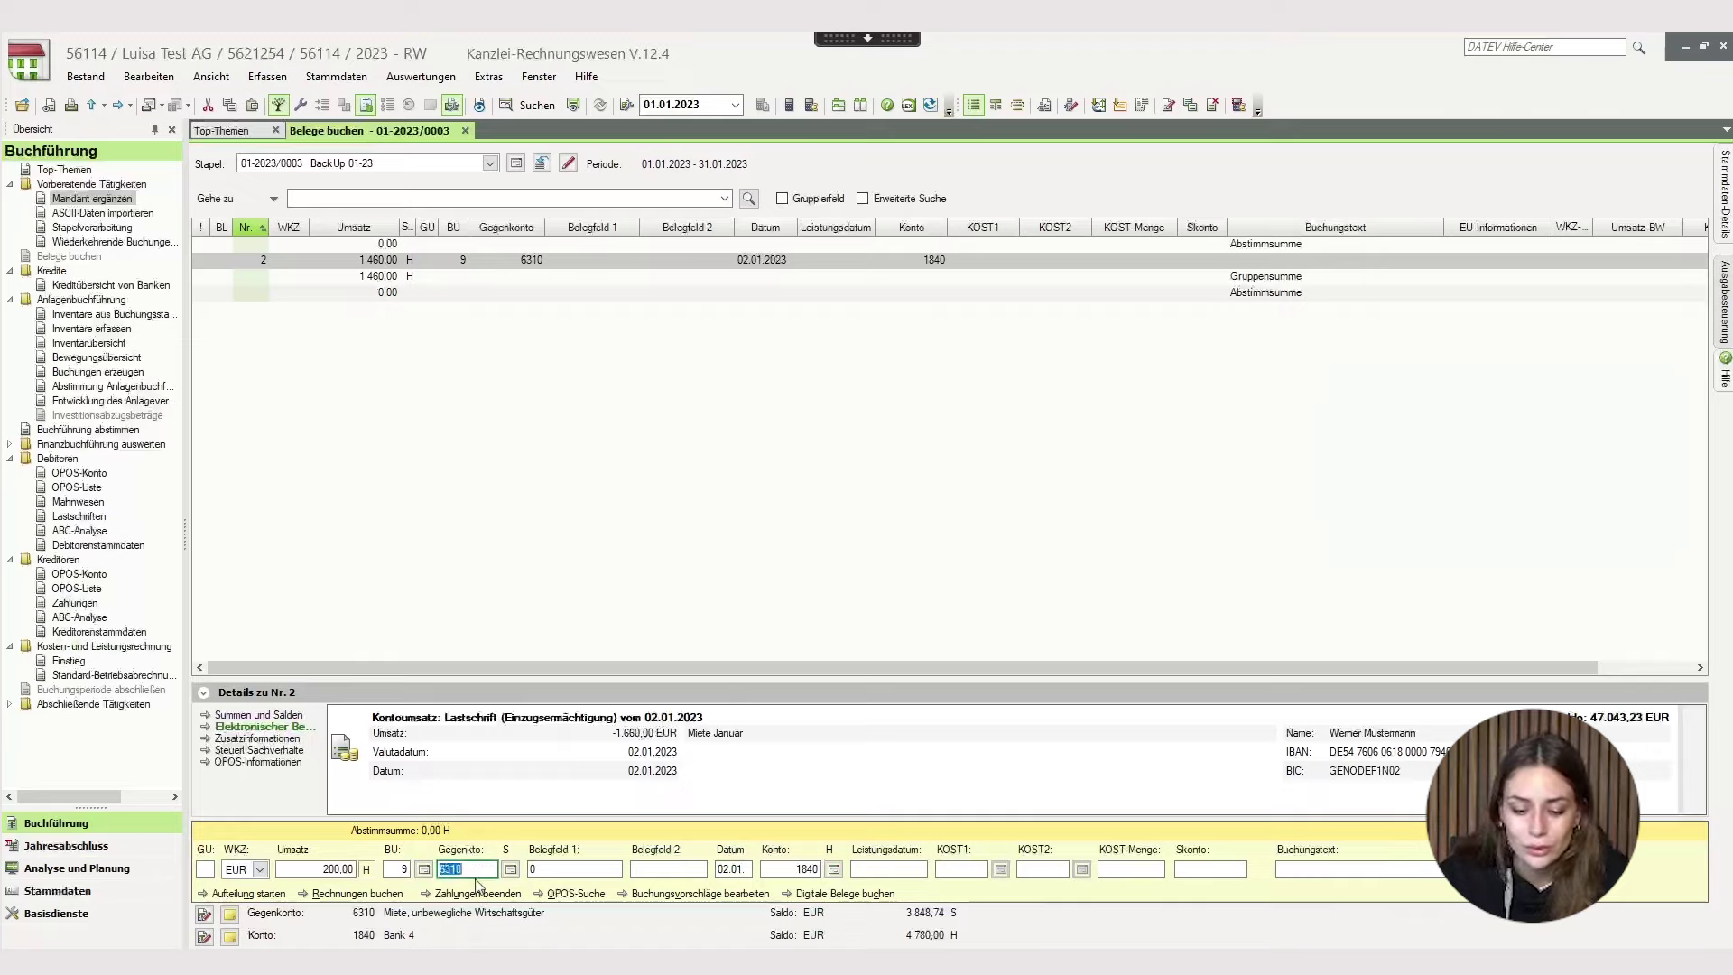
{"action": "type", "text": "633"}
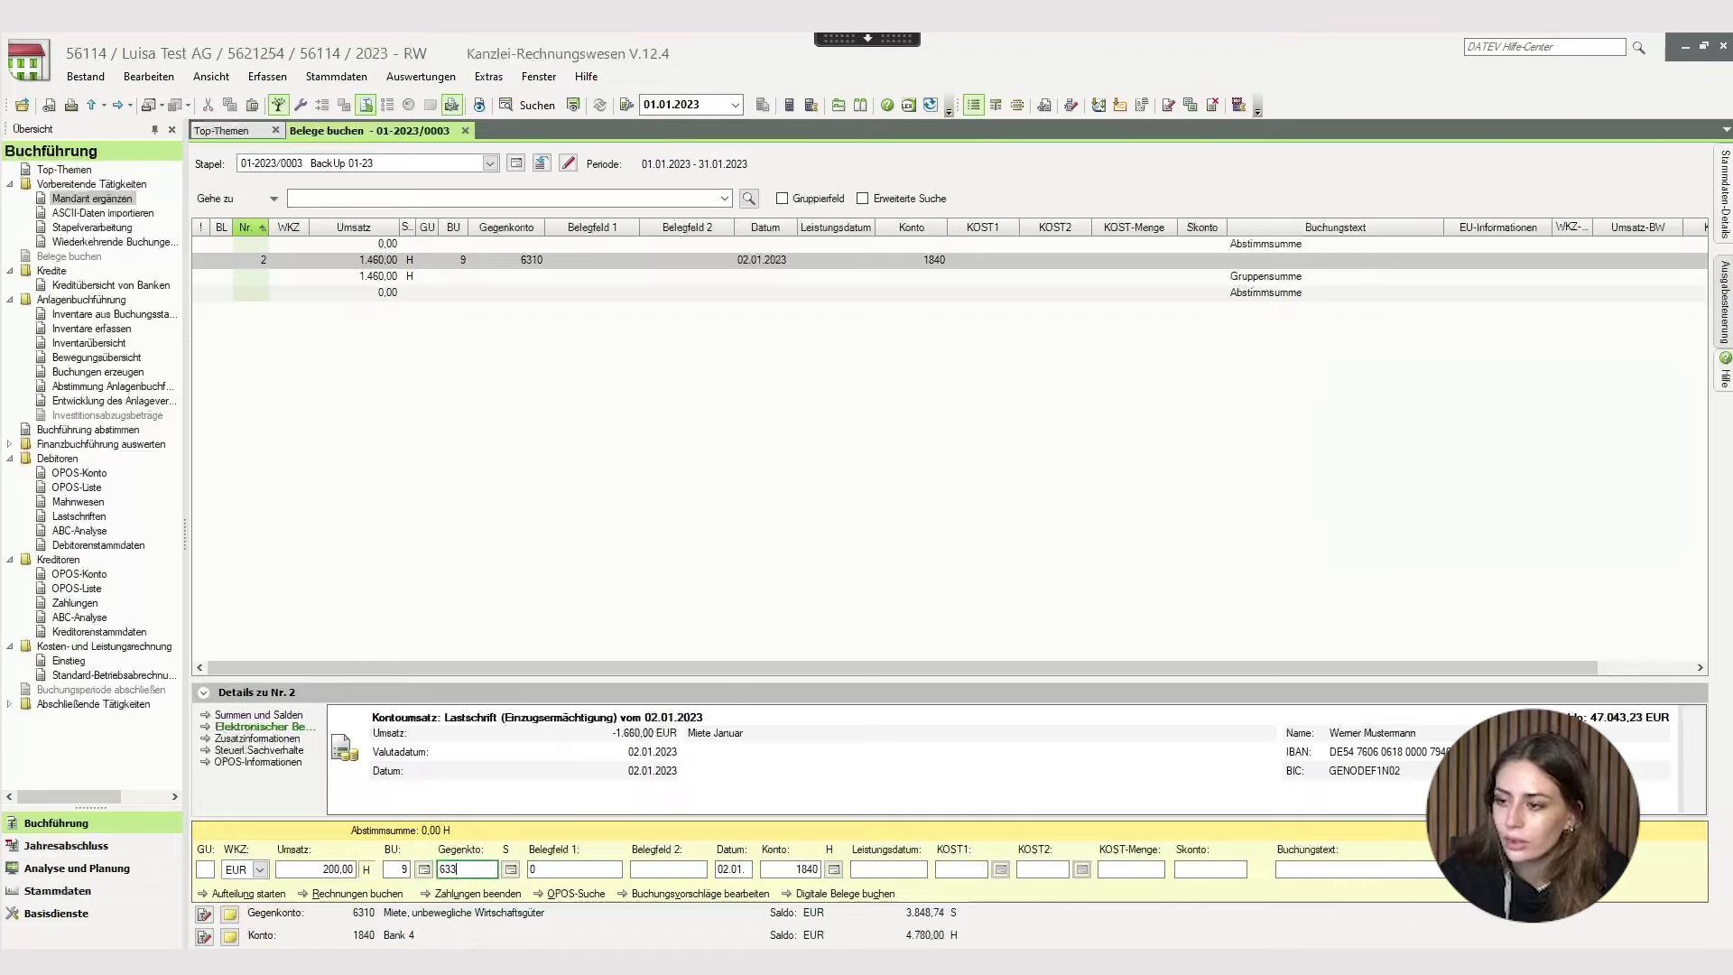
{"action": "type", "text": "5"}
{"action": "key", "text": "Tab"}
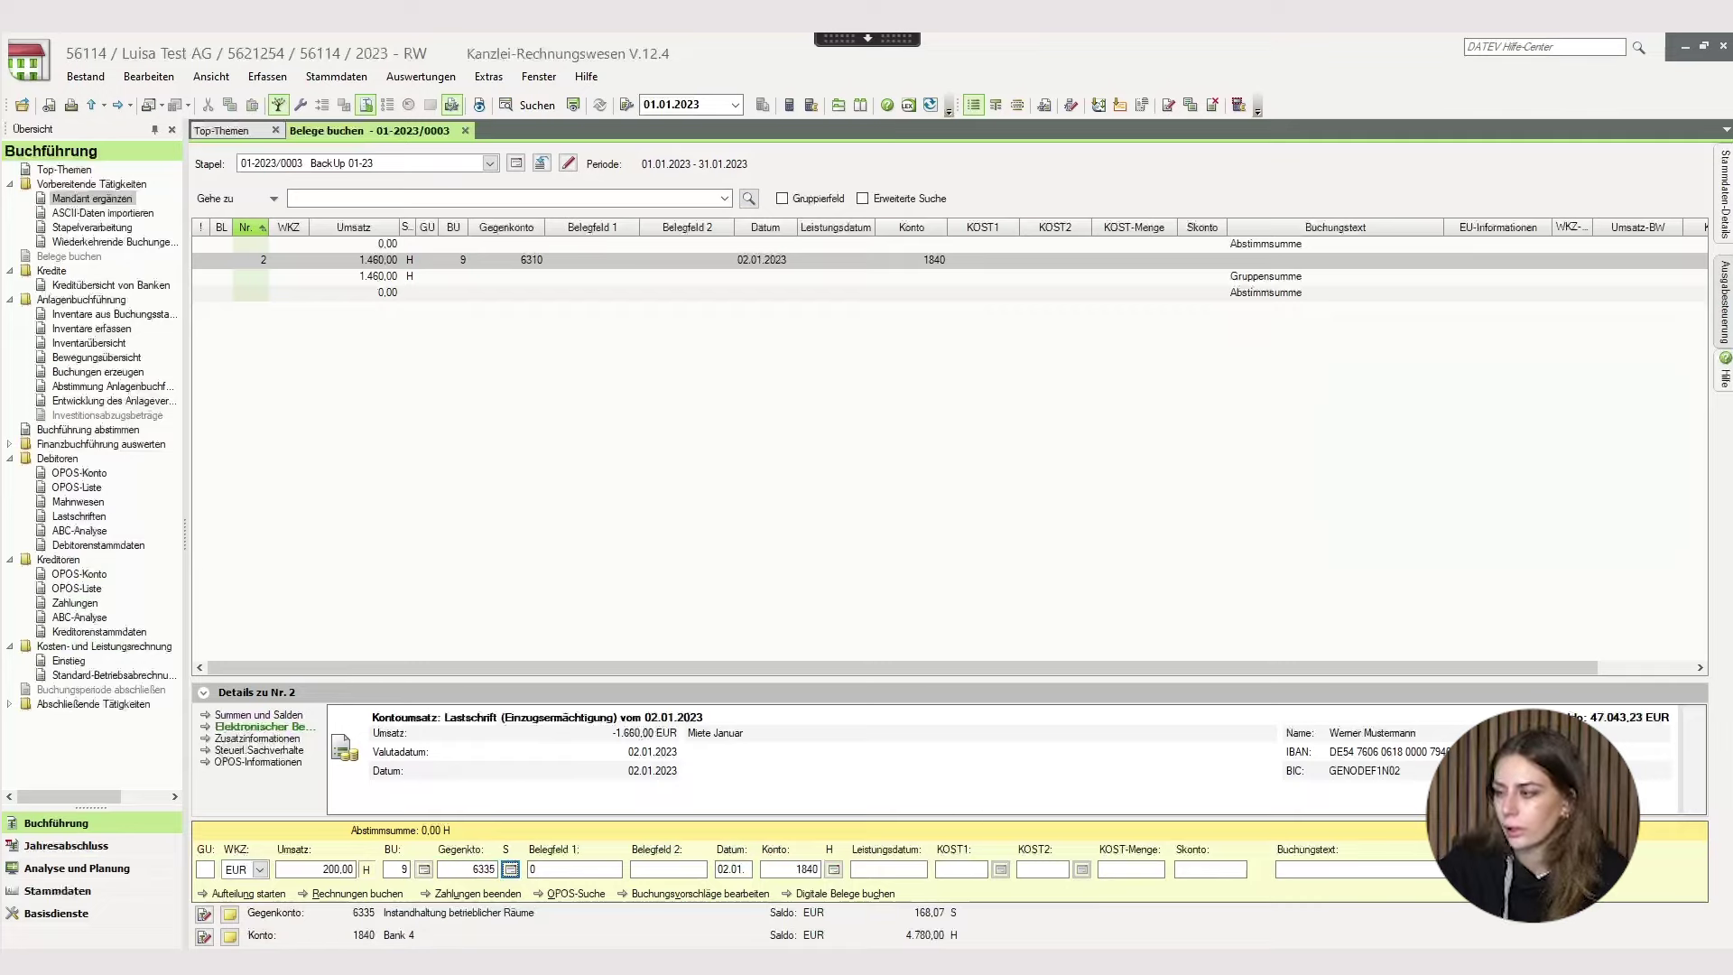
{"action": "key", "text": "Return"}
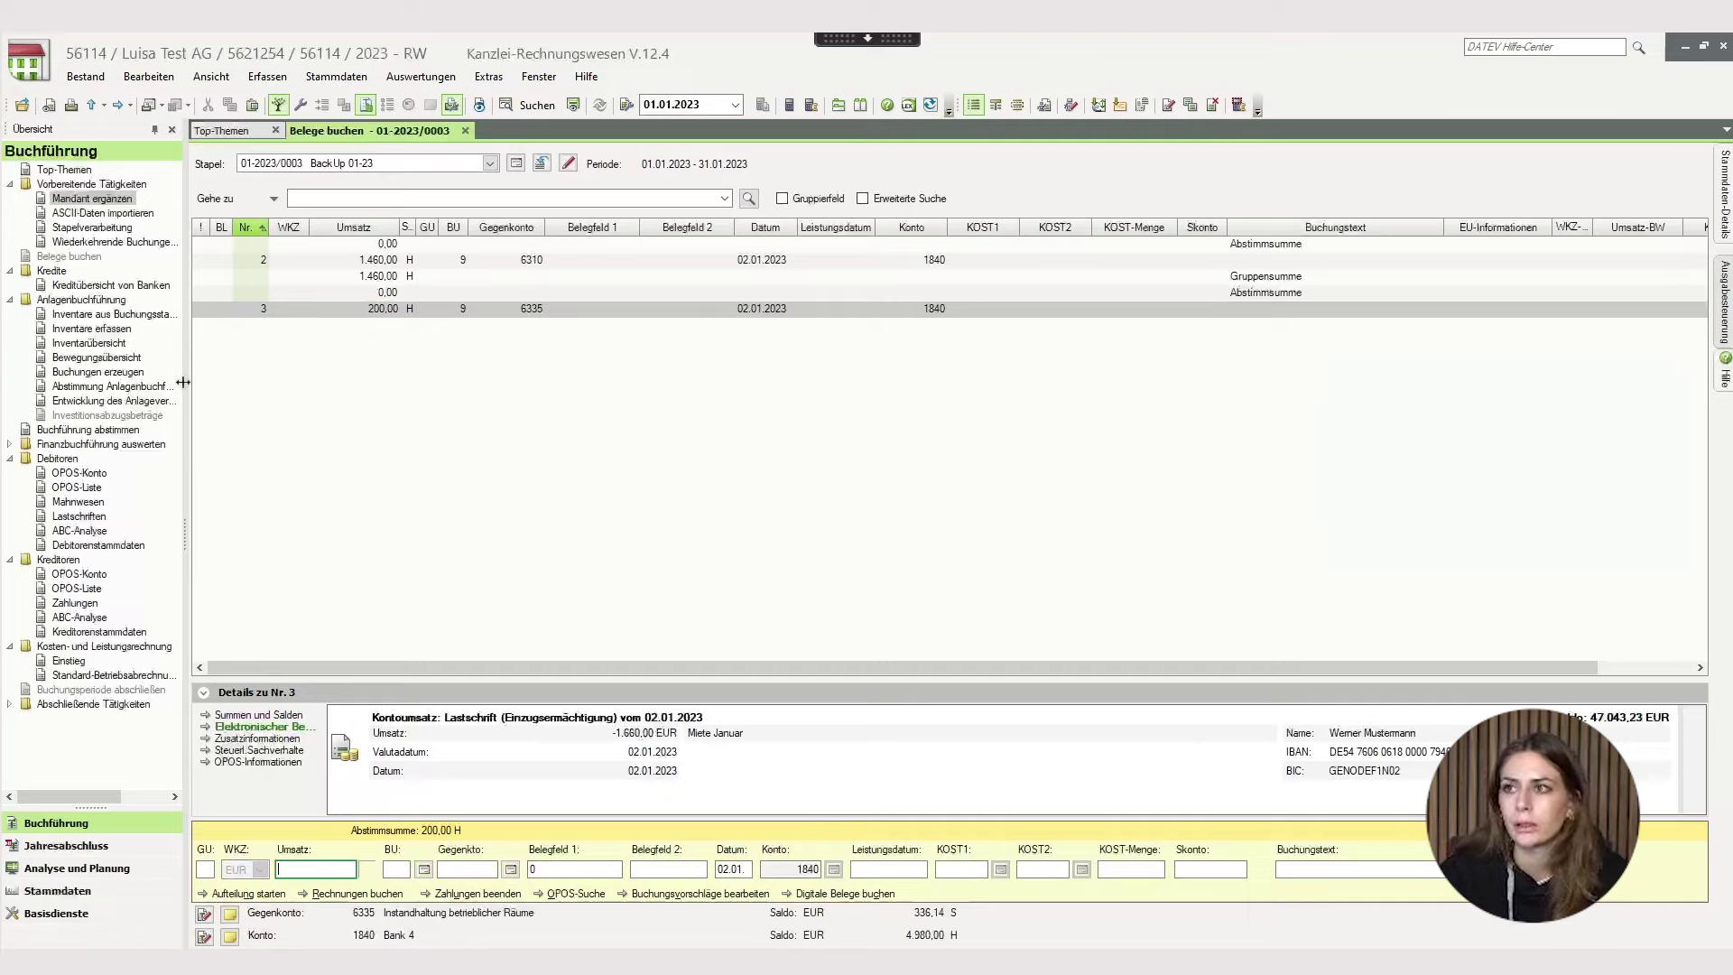
Start a new learning-file entry from both bookings (1.460,00 and 200,00) together and open its split positions.
{"action": "left_click", "coordinate": [381, 264], "text": "ctrl"}
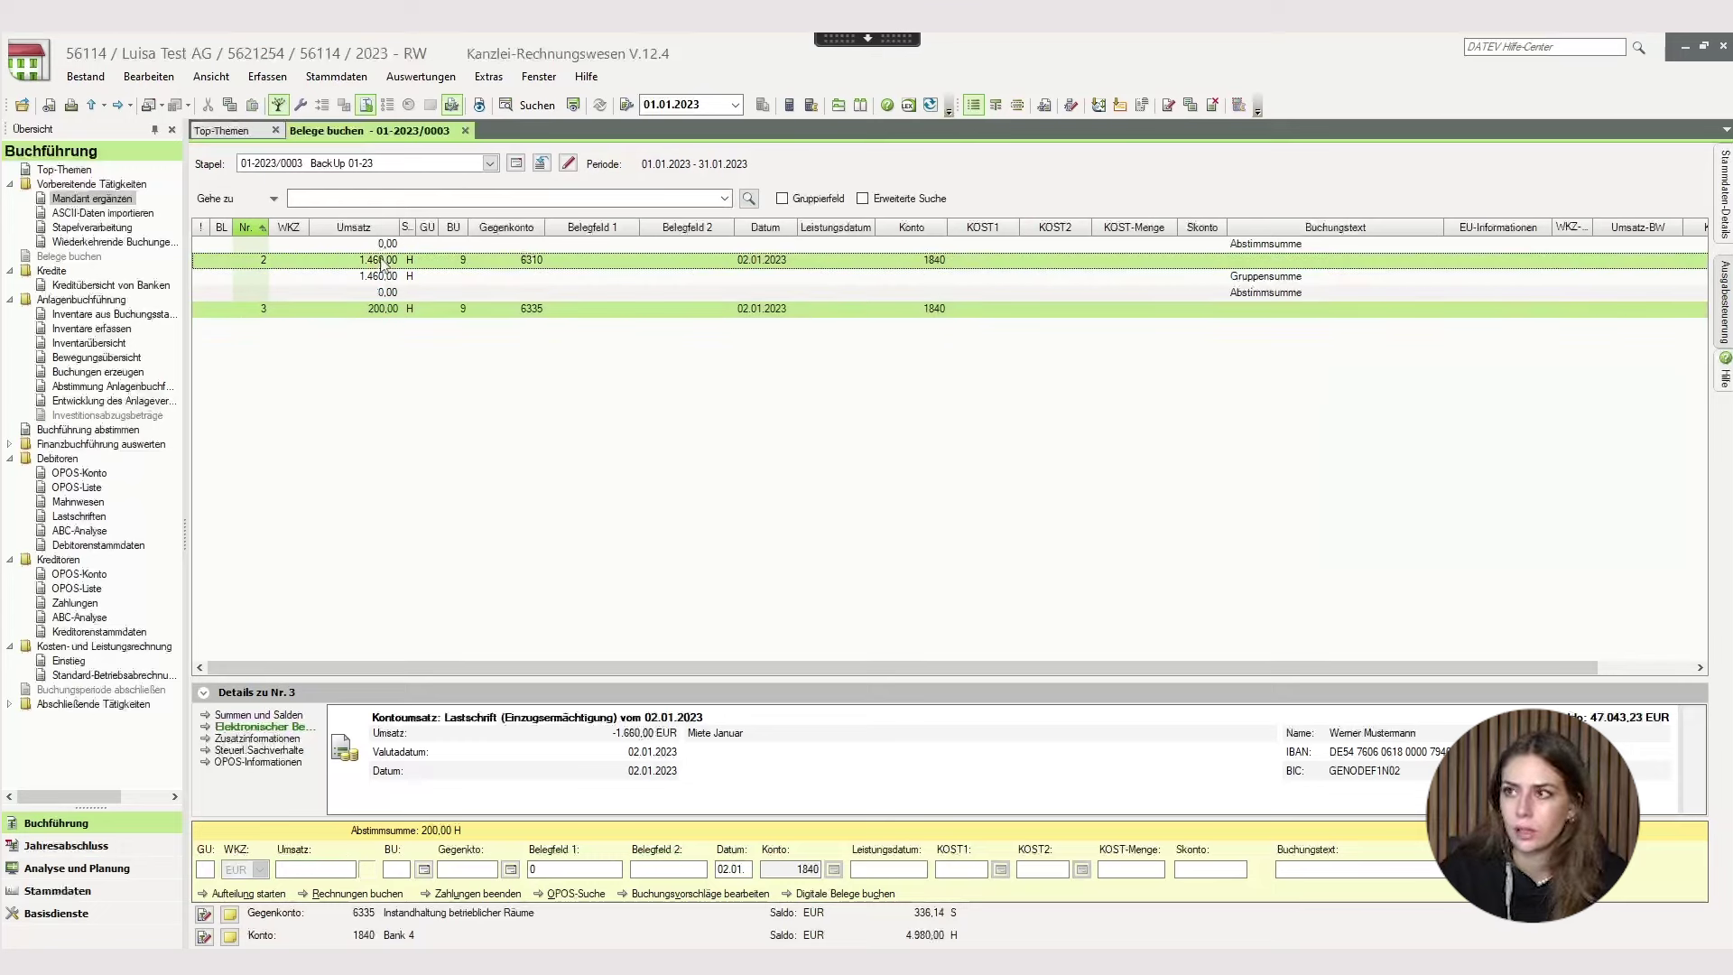
{"action": "key", "text": "ctrl+l"}
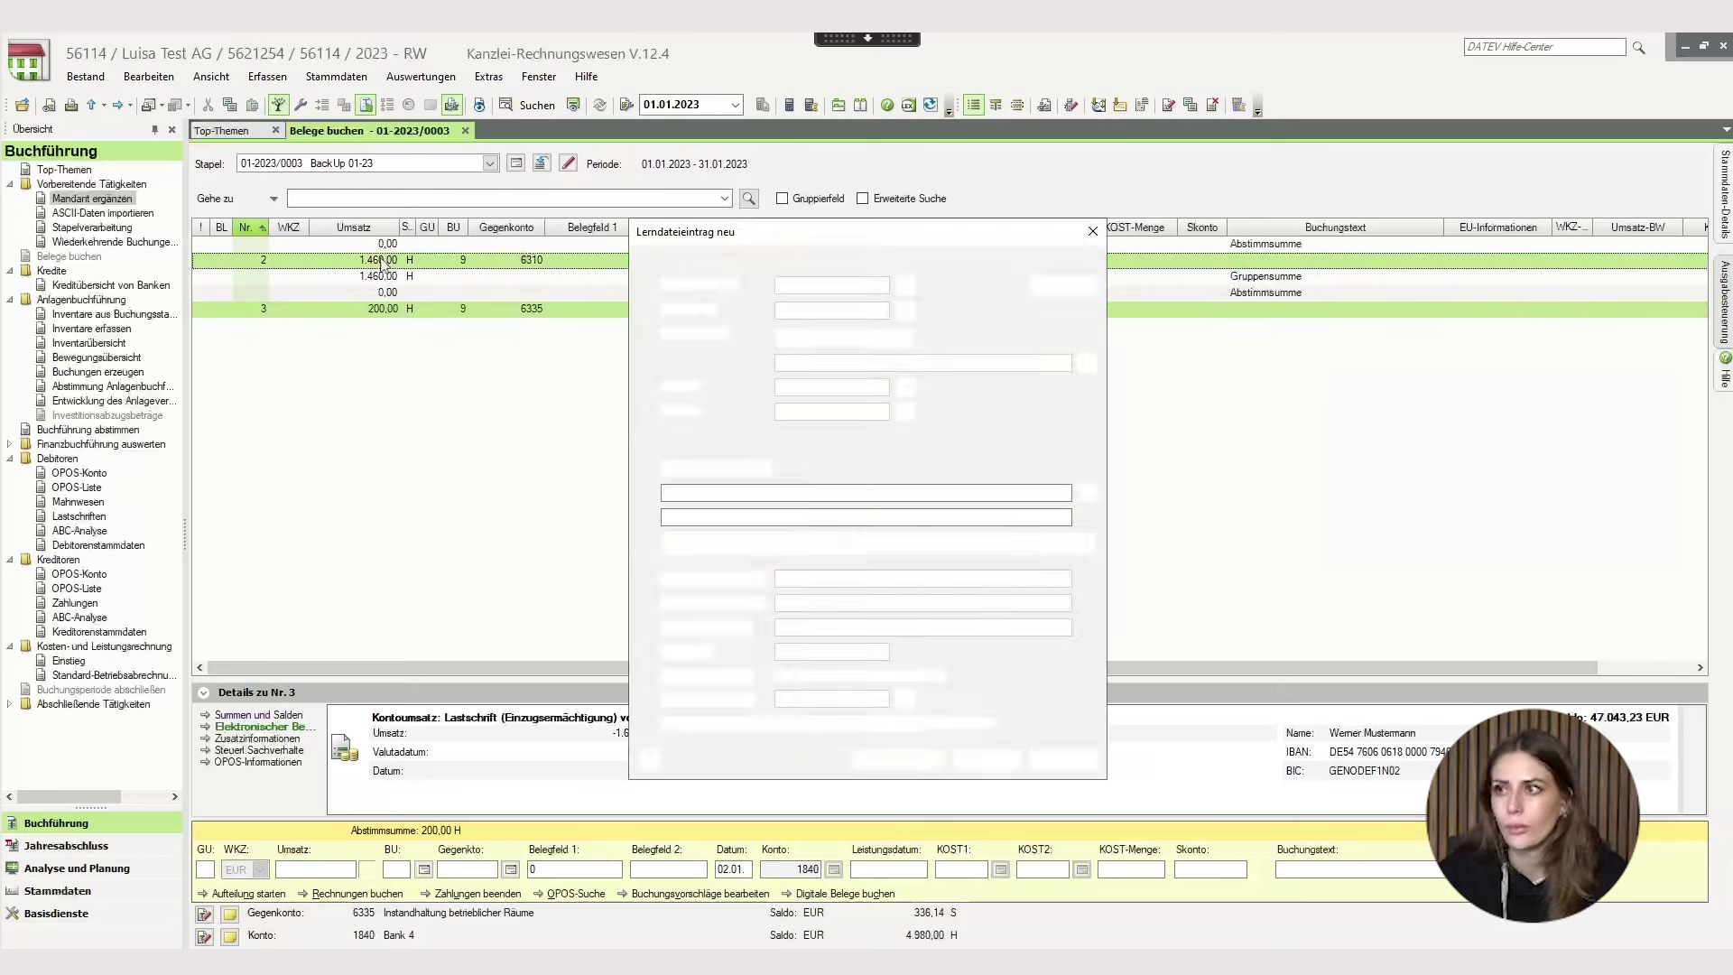
{"action": "left_click_drag", "start_coordinate": [767, 240], "coordinate": [528, 221]}
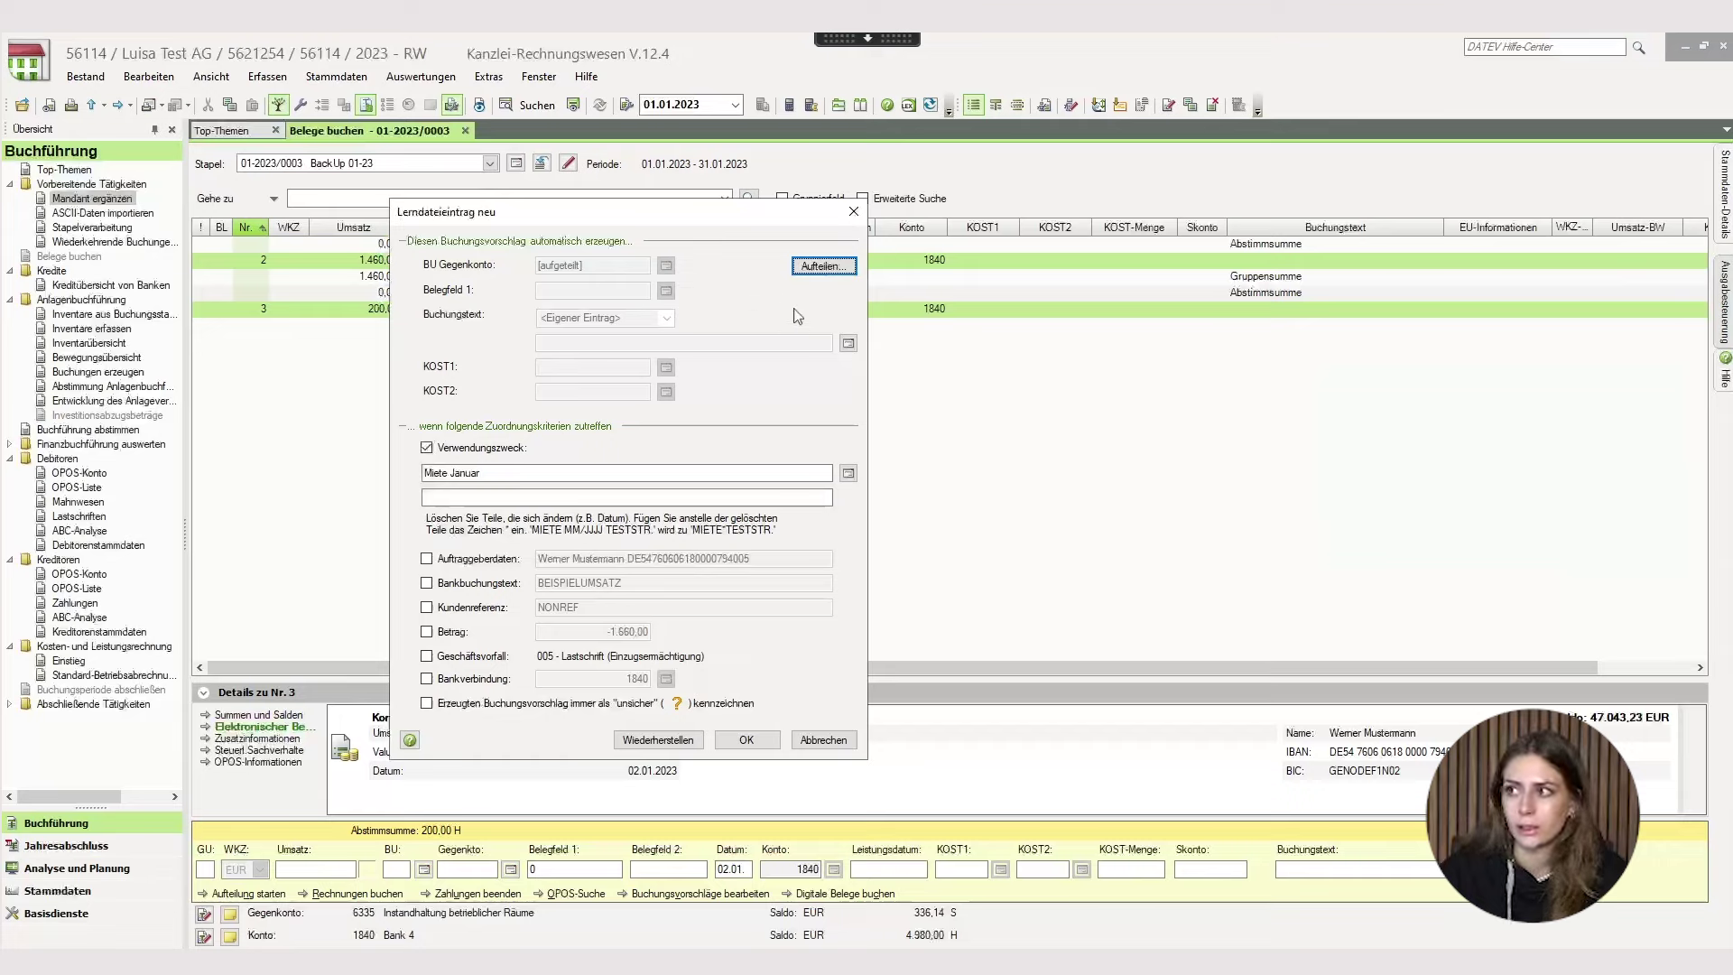
{"action": "left_click", "coordinate": [837, 272]}
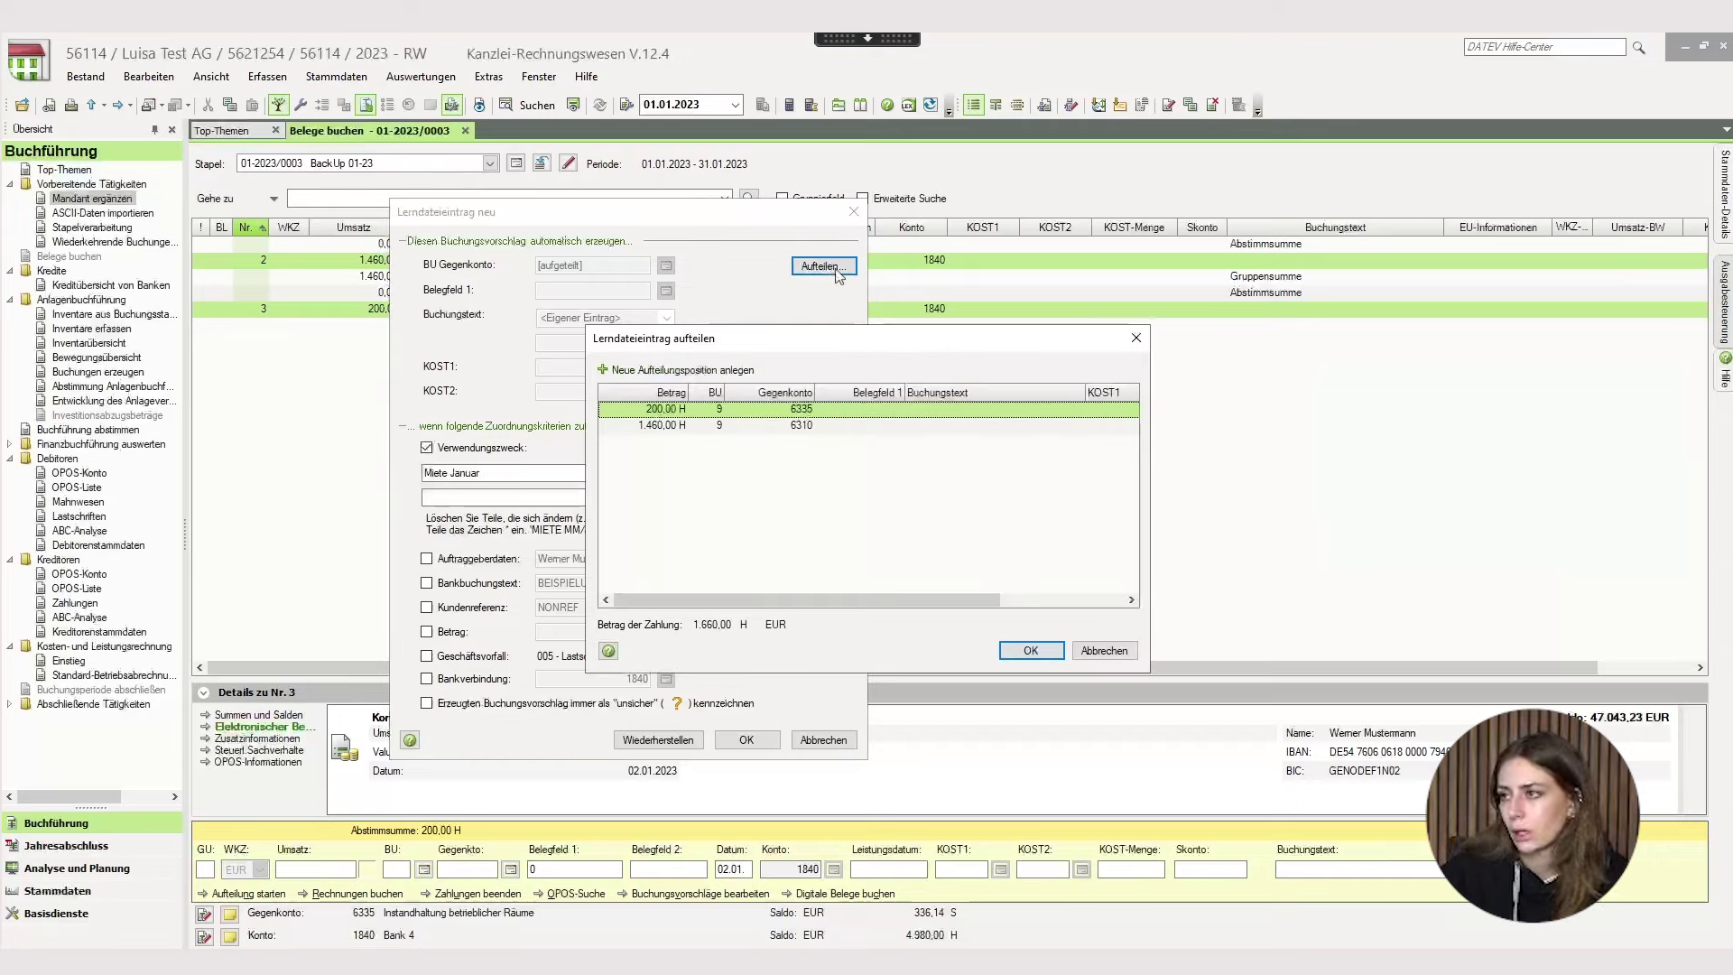
For the 1.460,00 split position, keep Fester Betrag and insert the date field in 01/23 format (MM/JJ) into Belegfeld 1.
{"action": "left_click", "coordinate": [680, 427]}
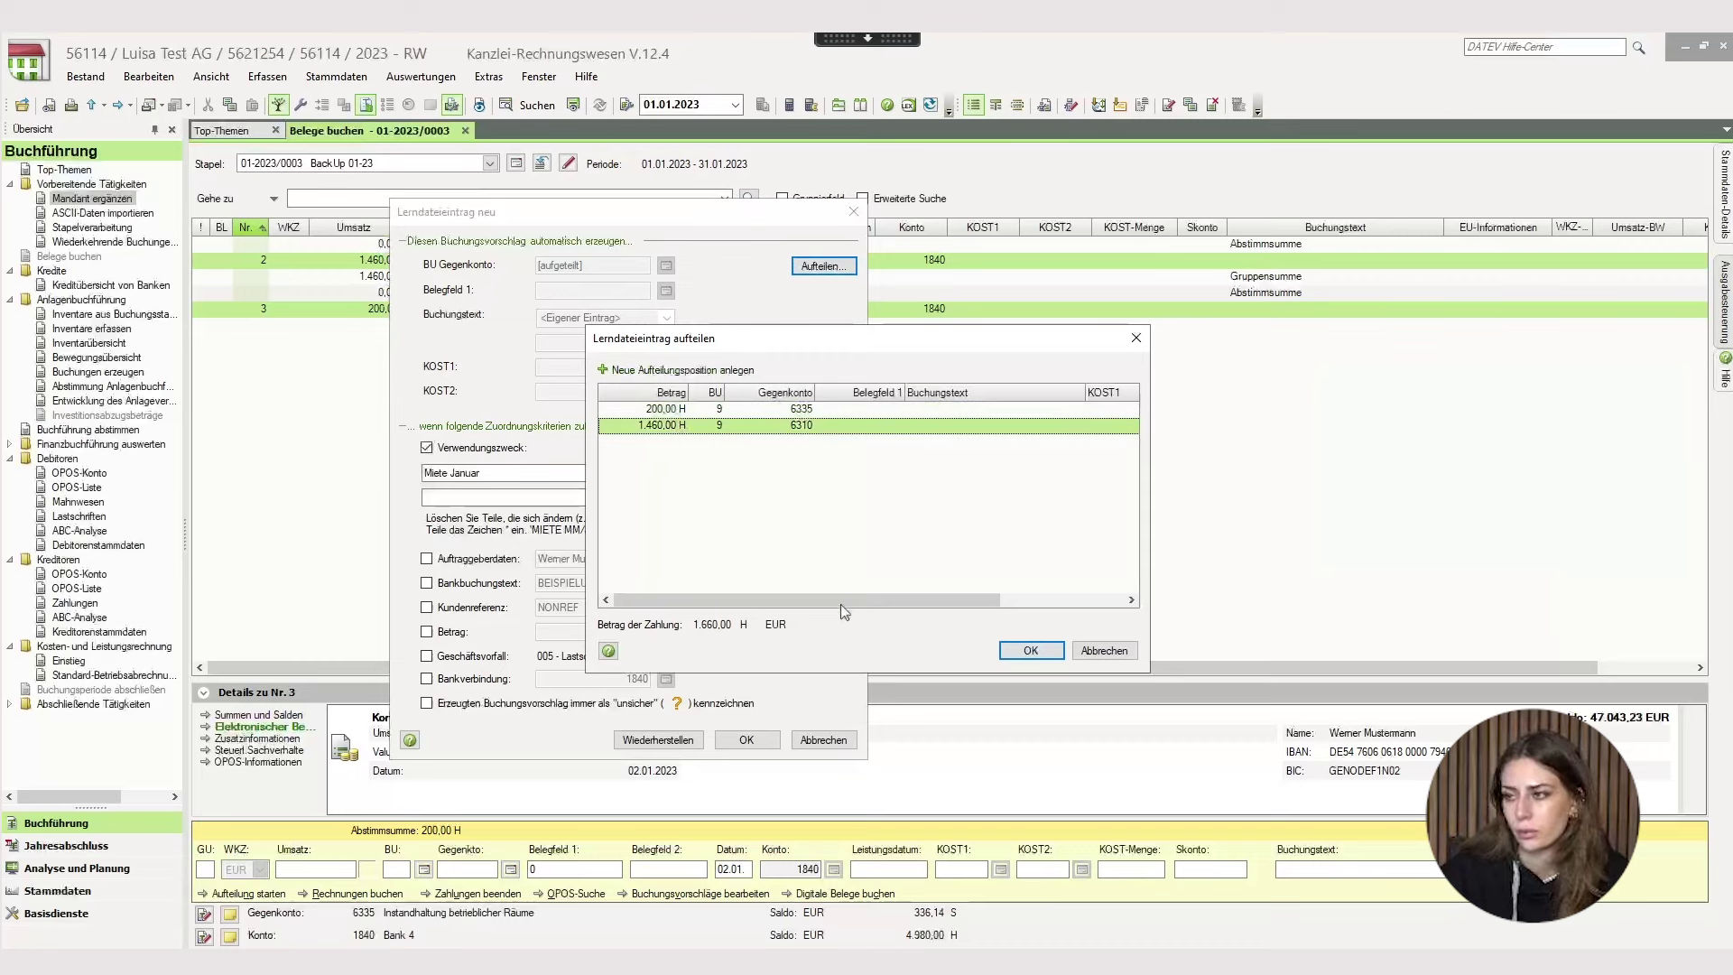
{"action": "double_click", "coordinate": [665, 426]}
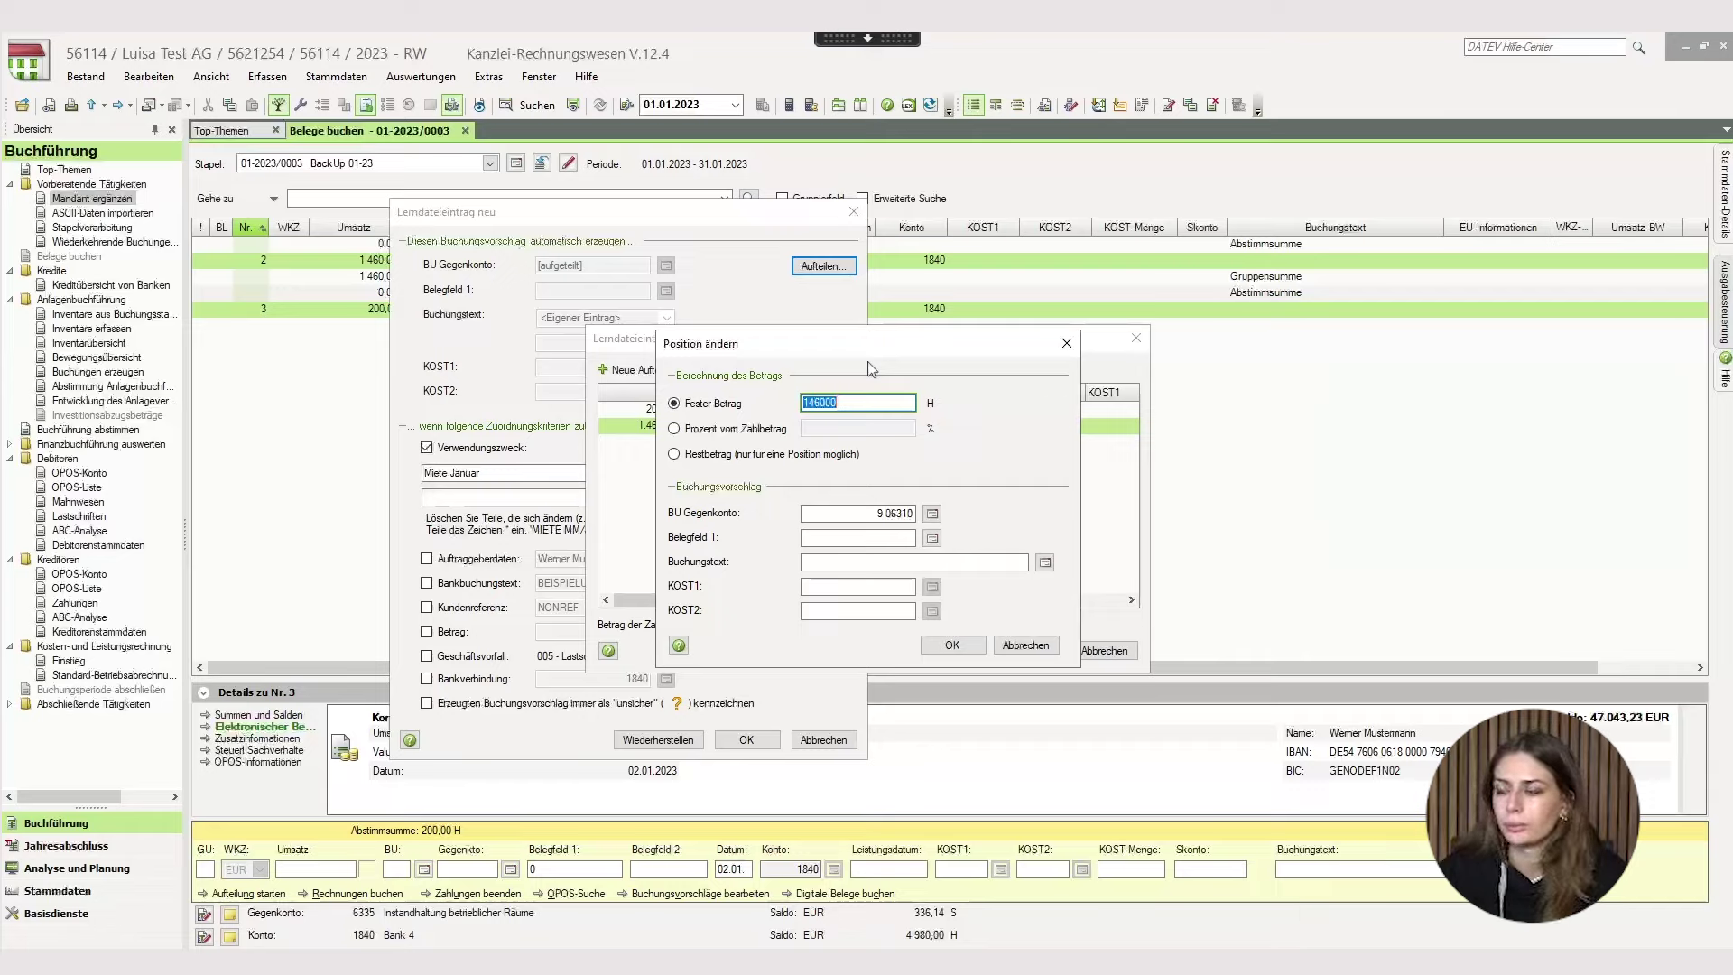
{"action": "left_click", "coordinate": [679, 431]}
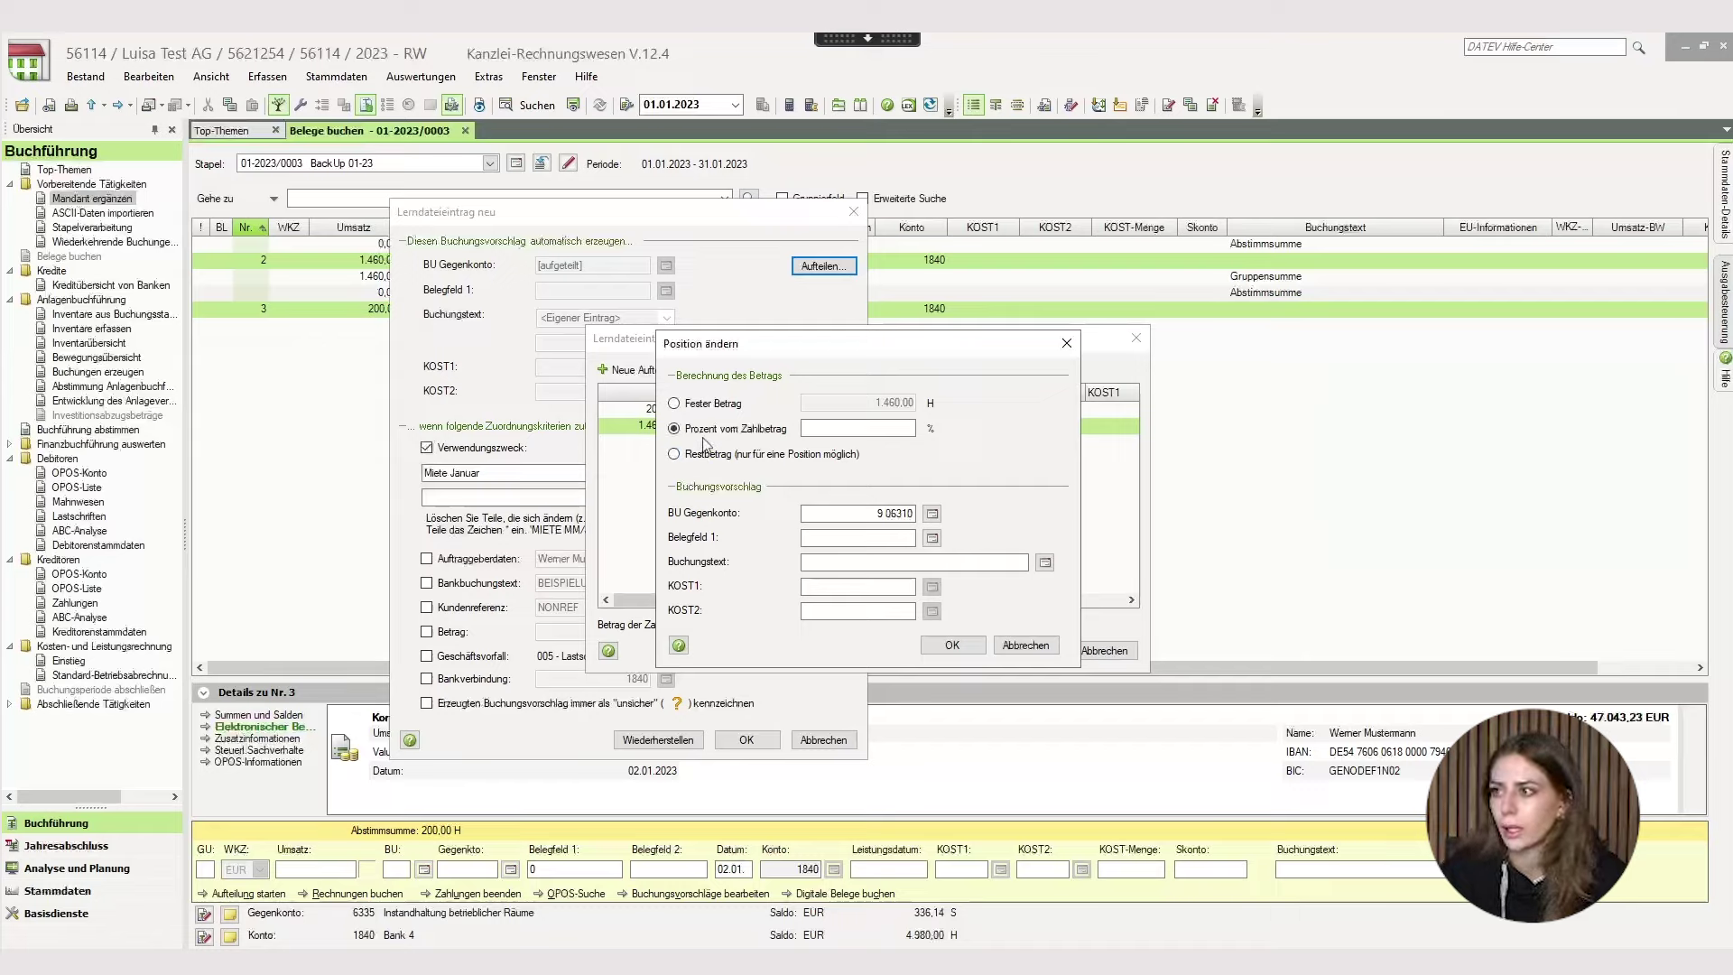
{"action": "left_click", "coordinate": [684, 406]}
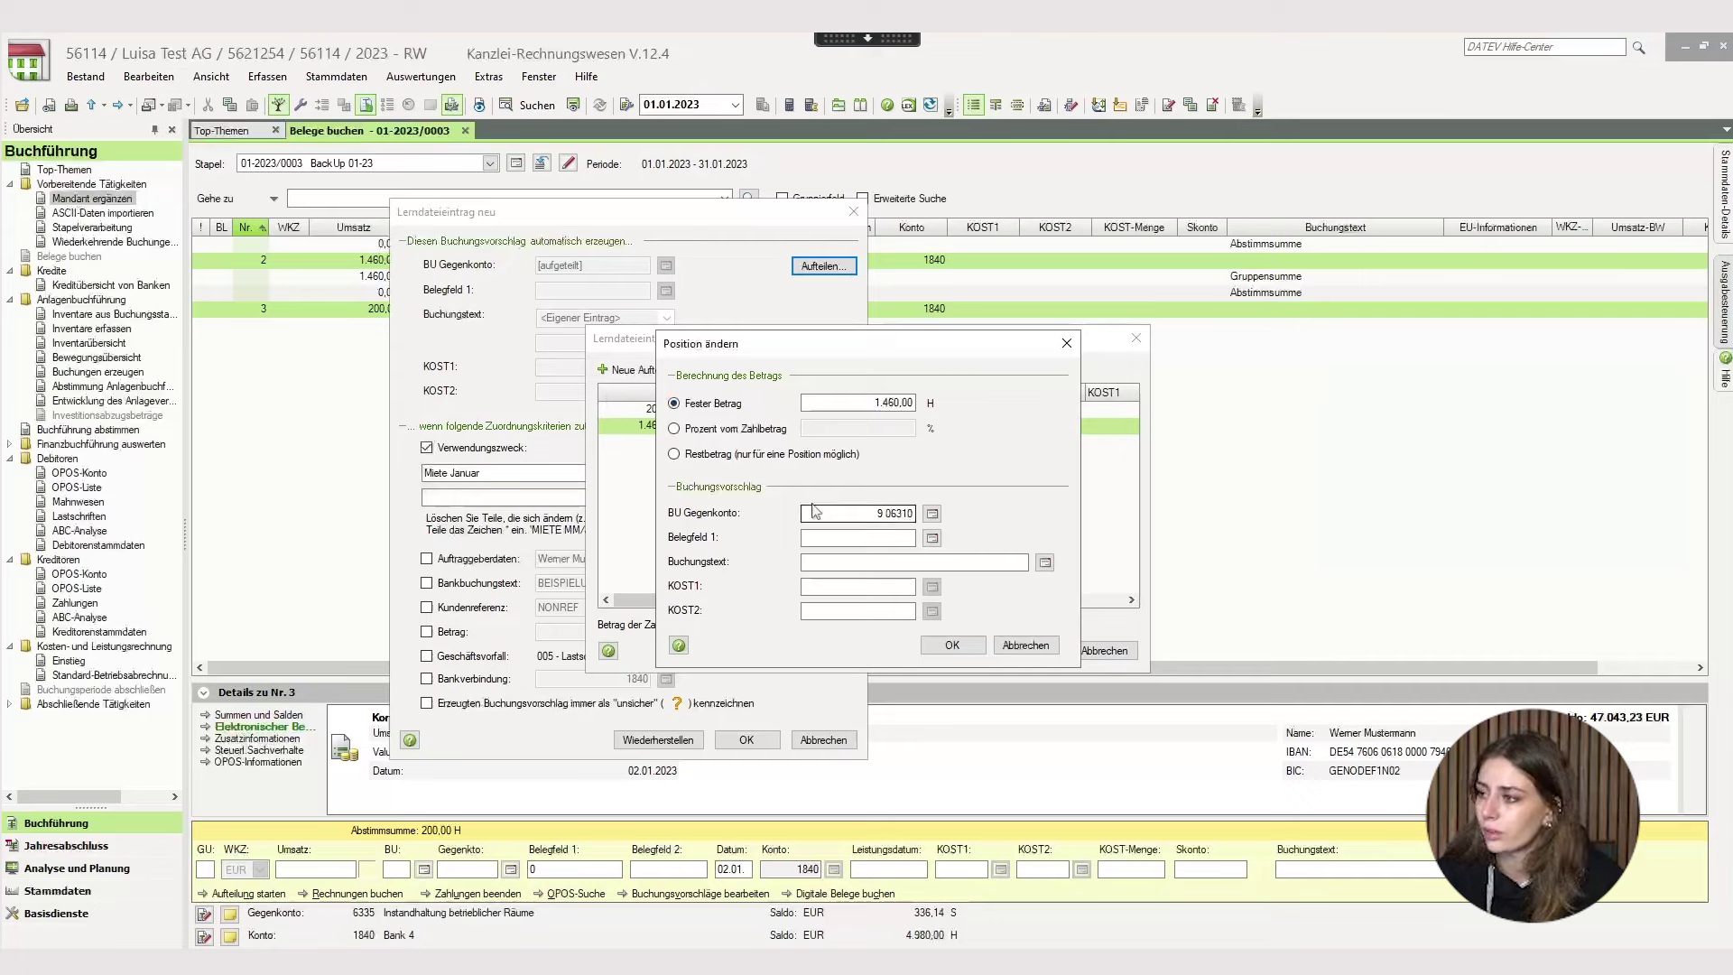
{"action": "left_click", "coordinate": [944, 559]}
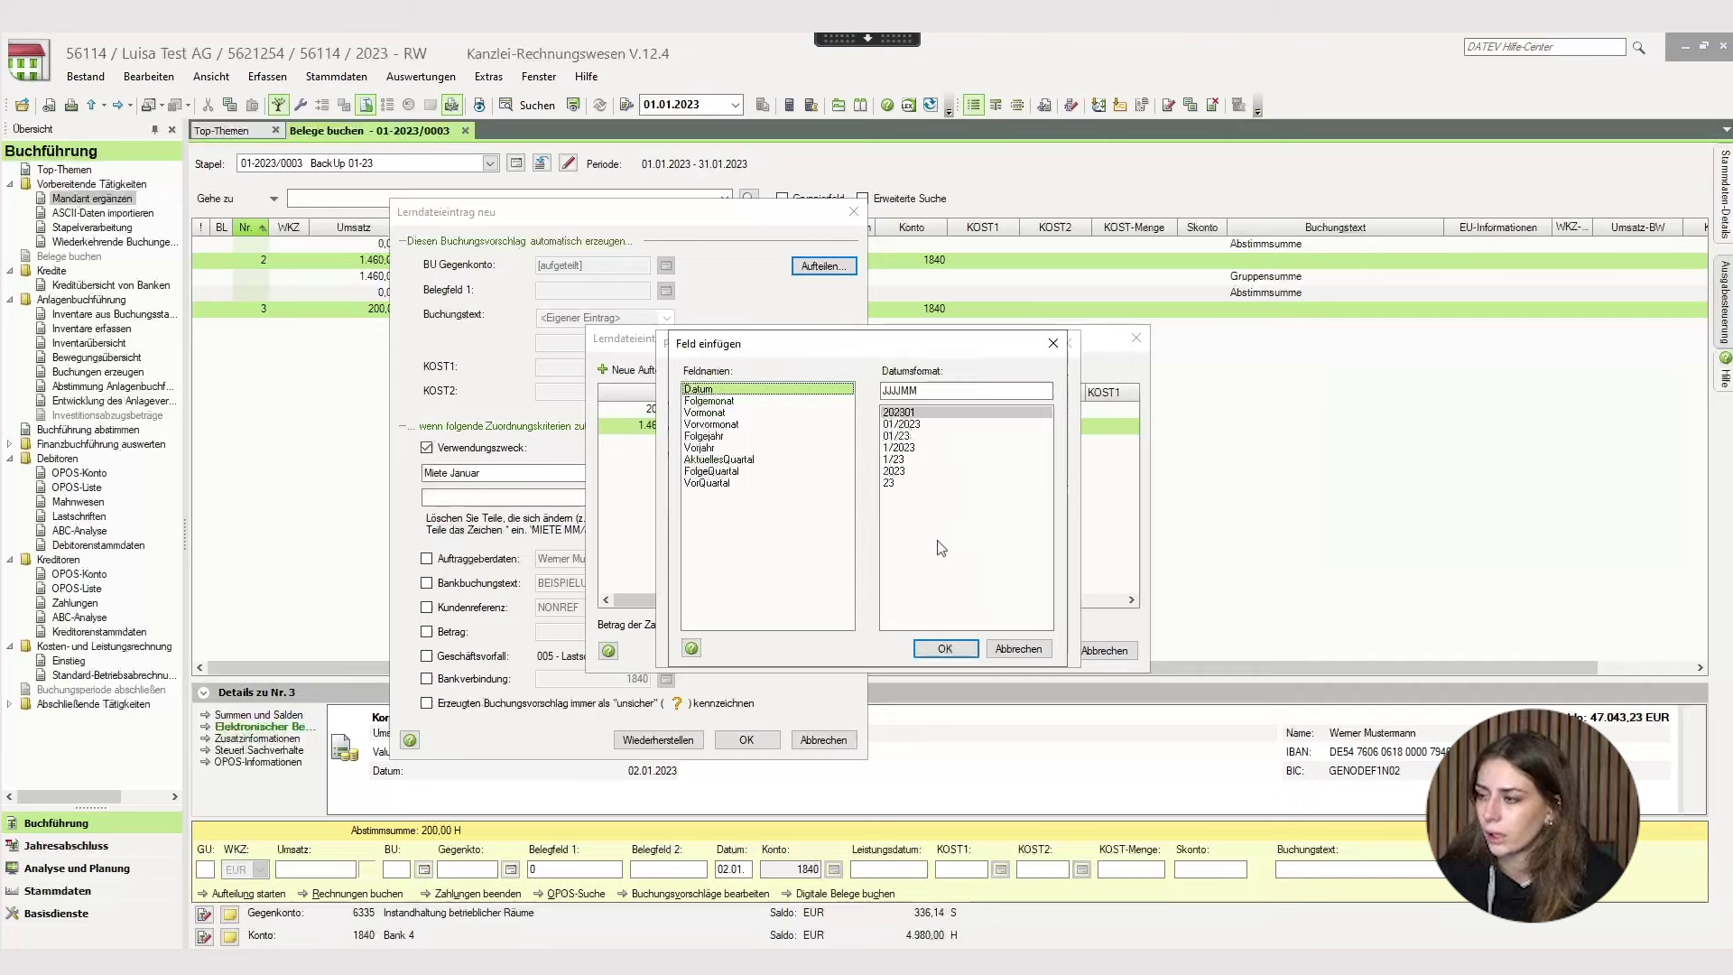
{"action": "left_click", "coordinate": [901, 437]}
{"action": "left_click", "coordinate": [944, 649]}
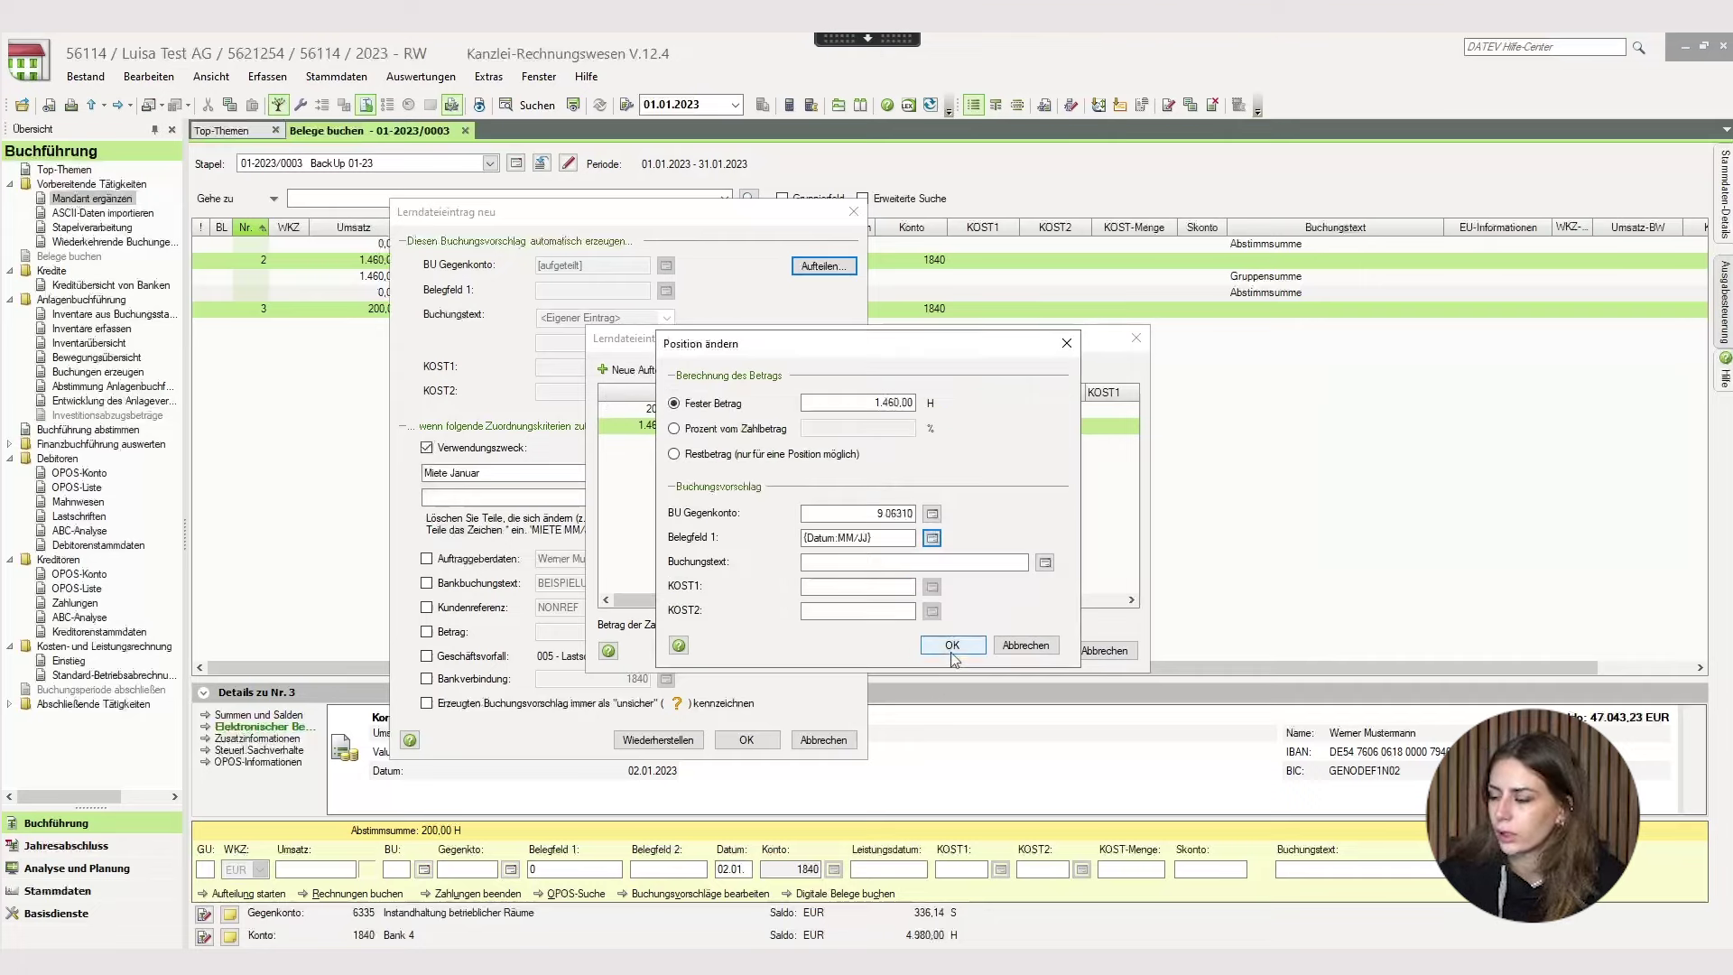
Set the Buchungstext of the 1.460,00 split position to "Miete" plus the date field in 01/2023 format (MM/JJJJ) and accept the position.
{"action": "left_click", "coordinate": [841, 563]}
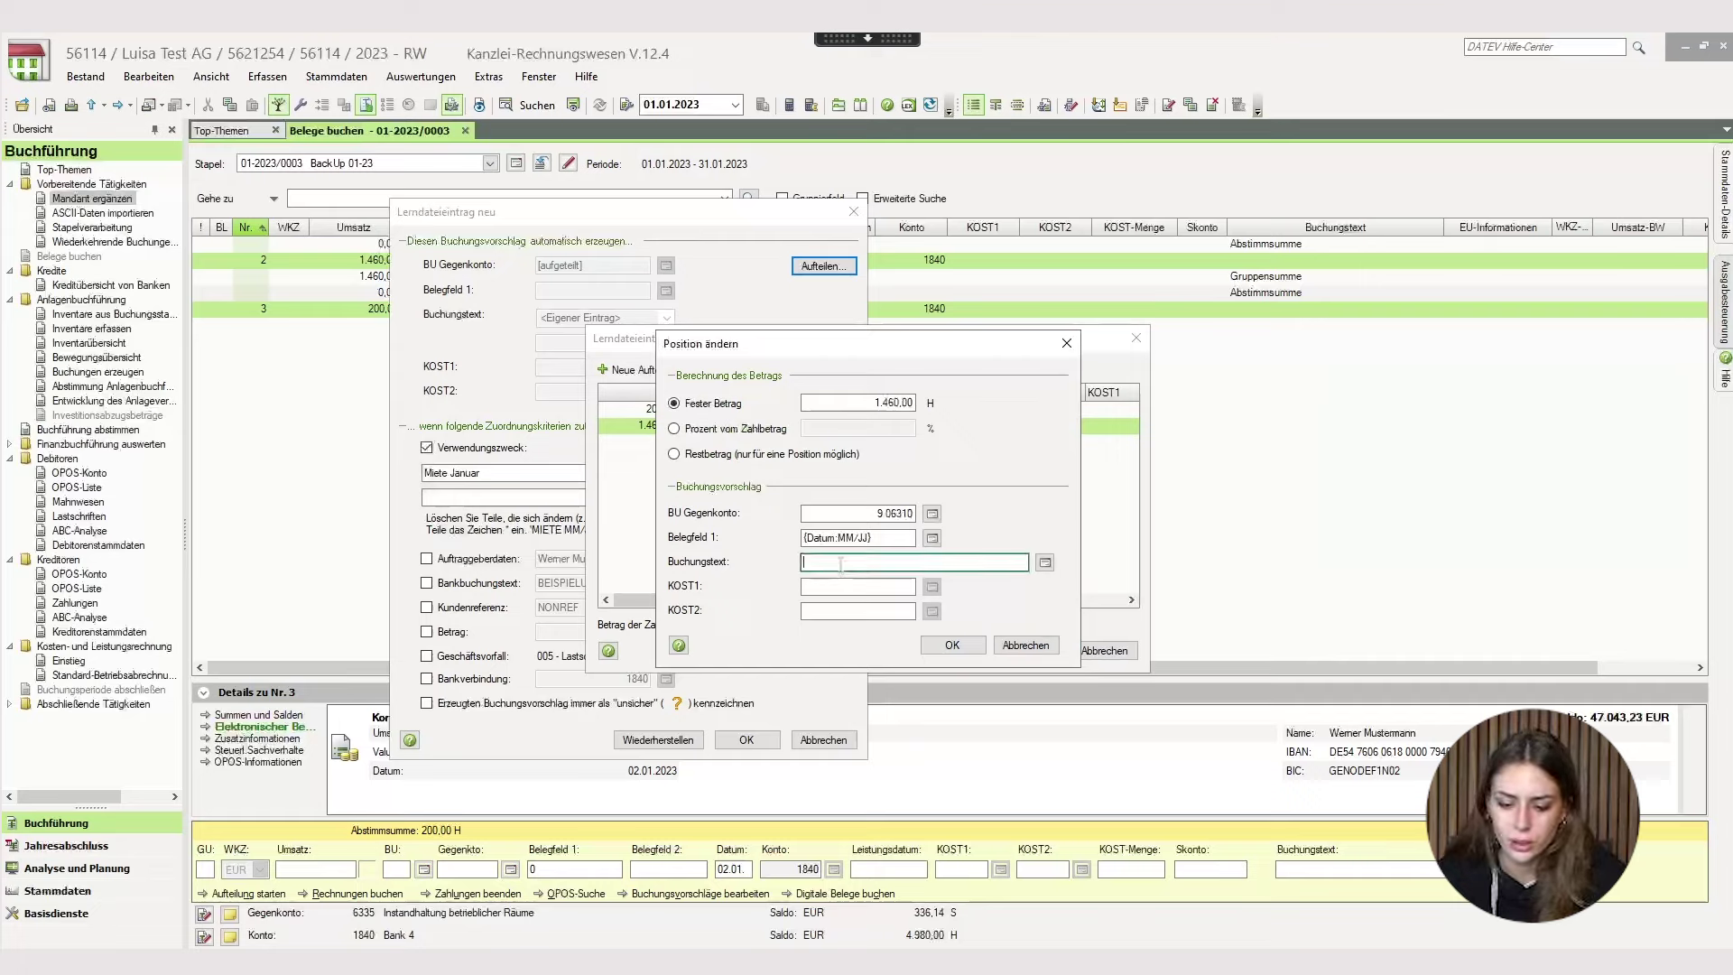
{"action": "type", "text": "Miete"}
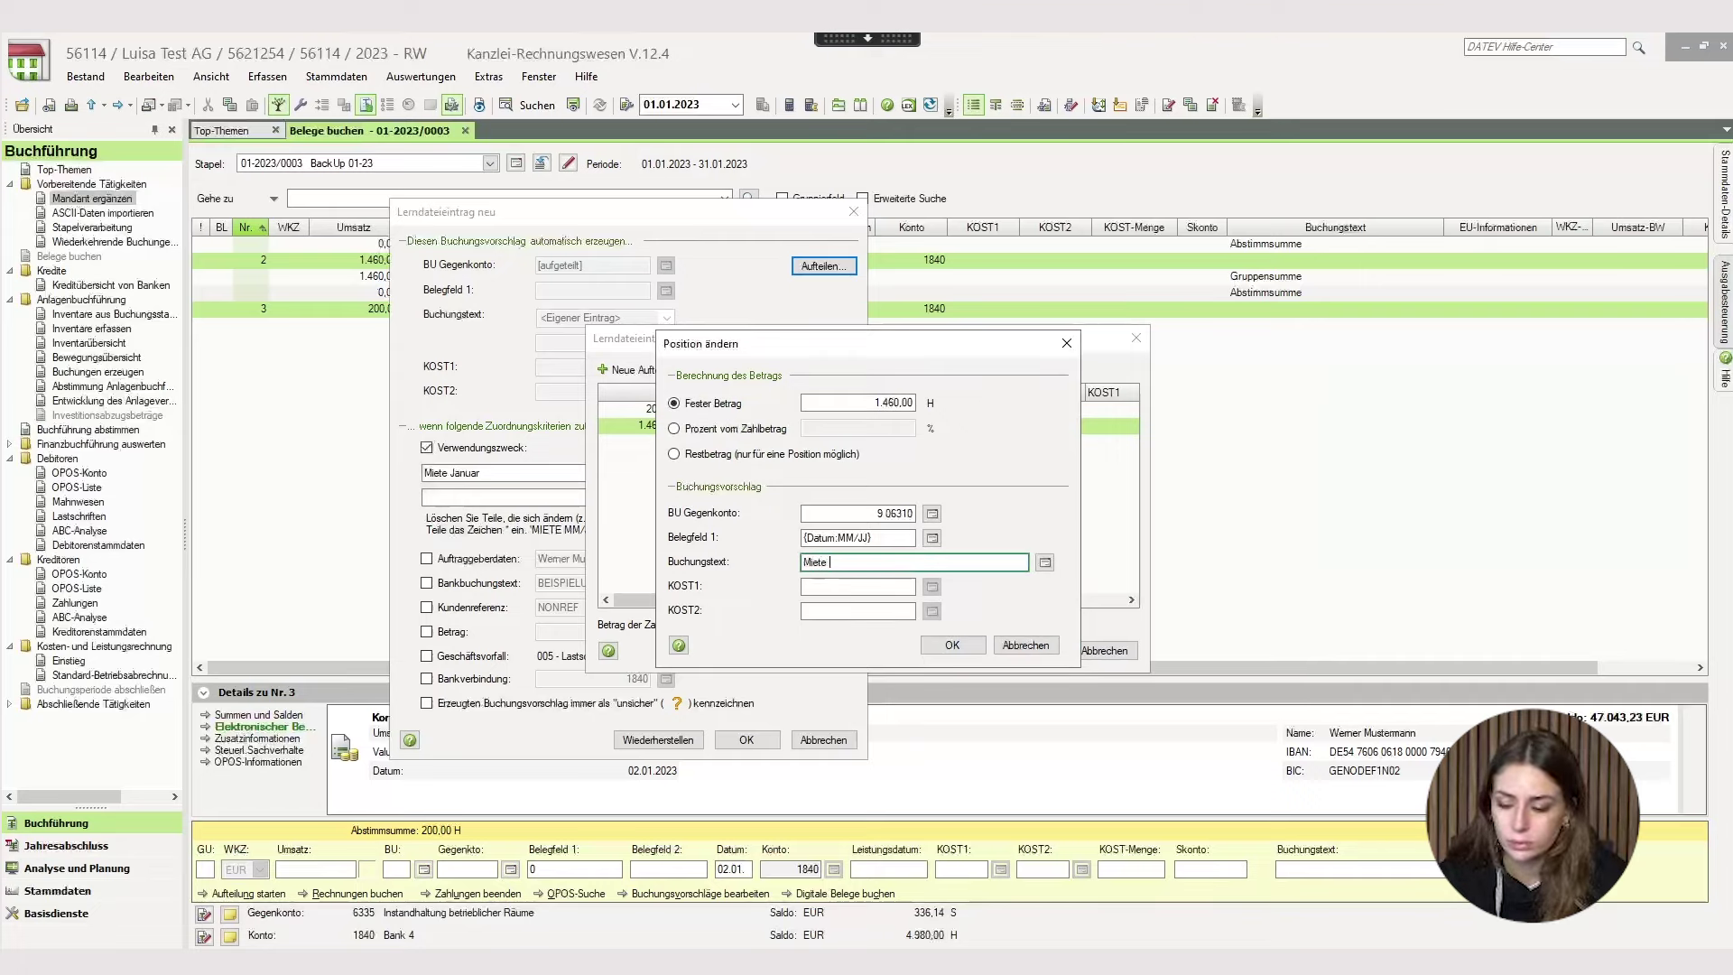
{"action": "left_click", "coordinate": [1045, 562]}
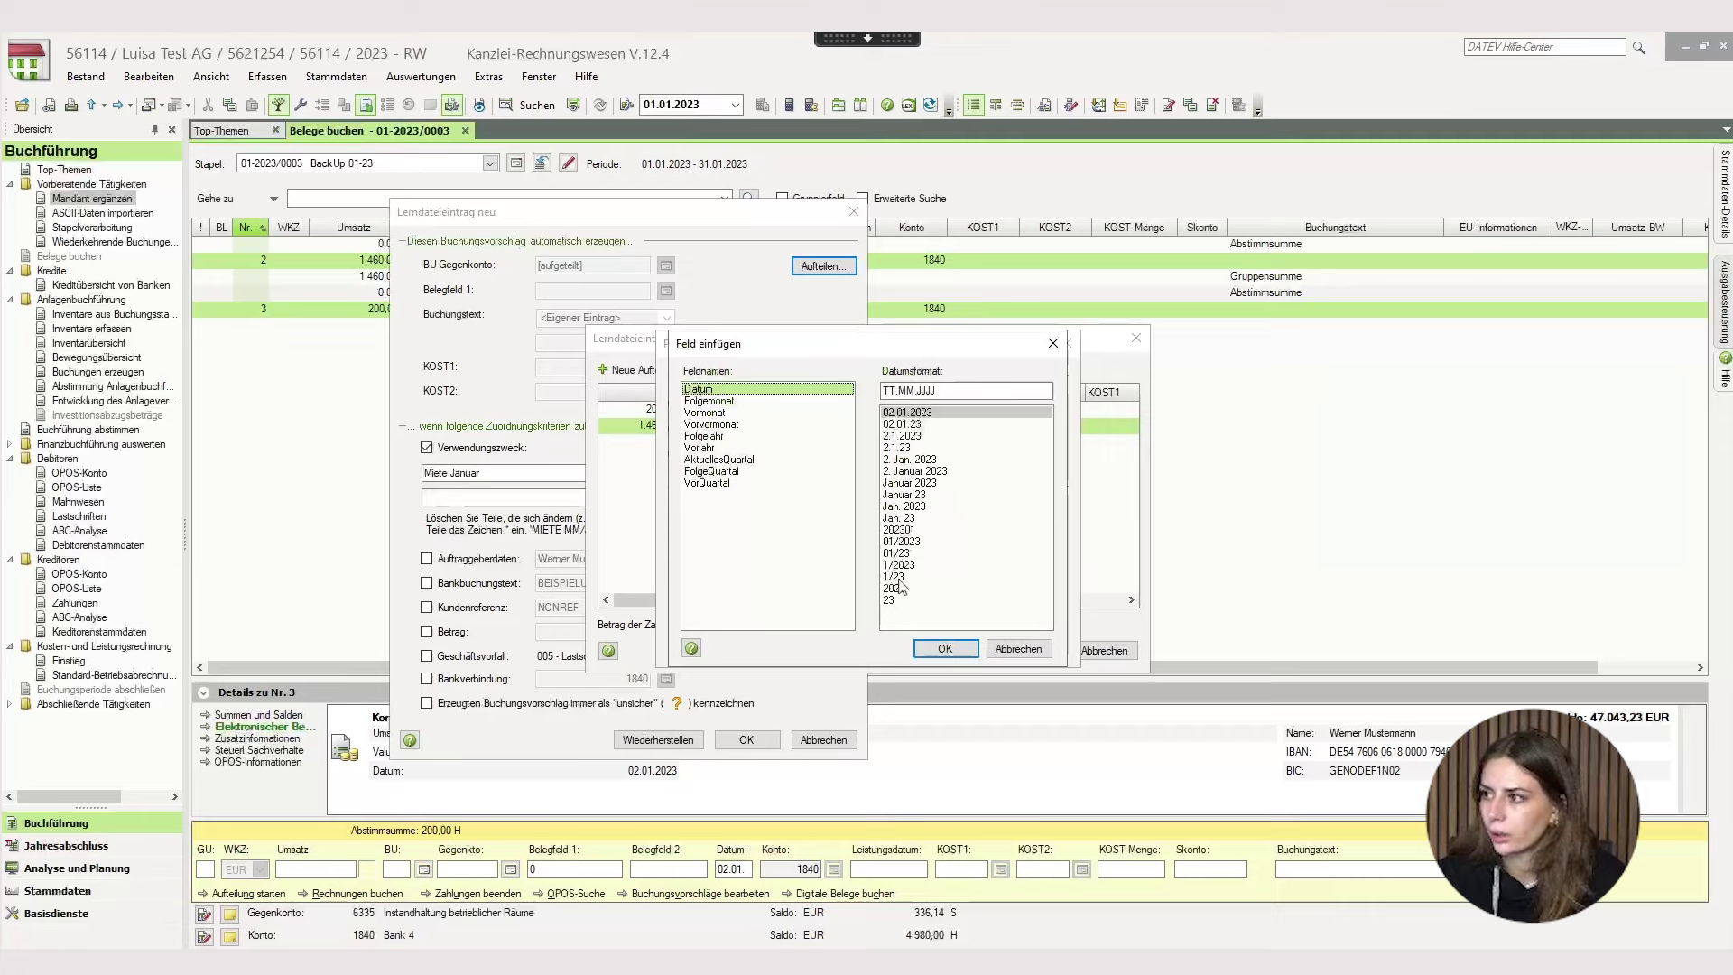
{"action": "left_click", "coordinate": [916, 542]}
{"action": "left_click", "coordinate": [945, 648]}
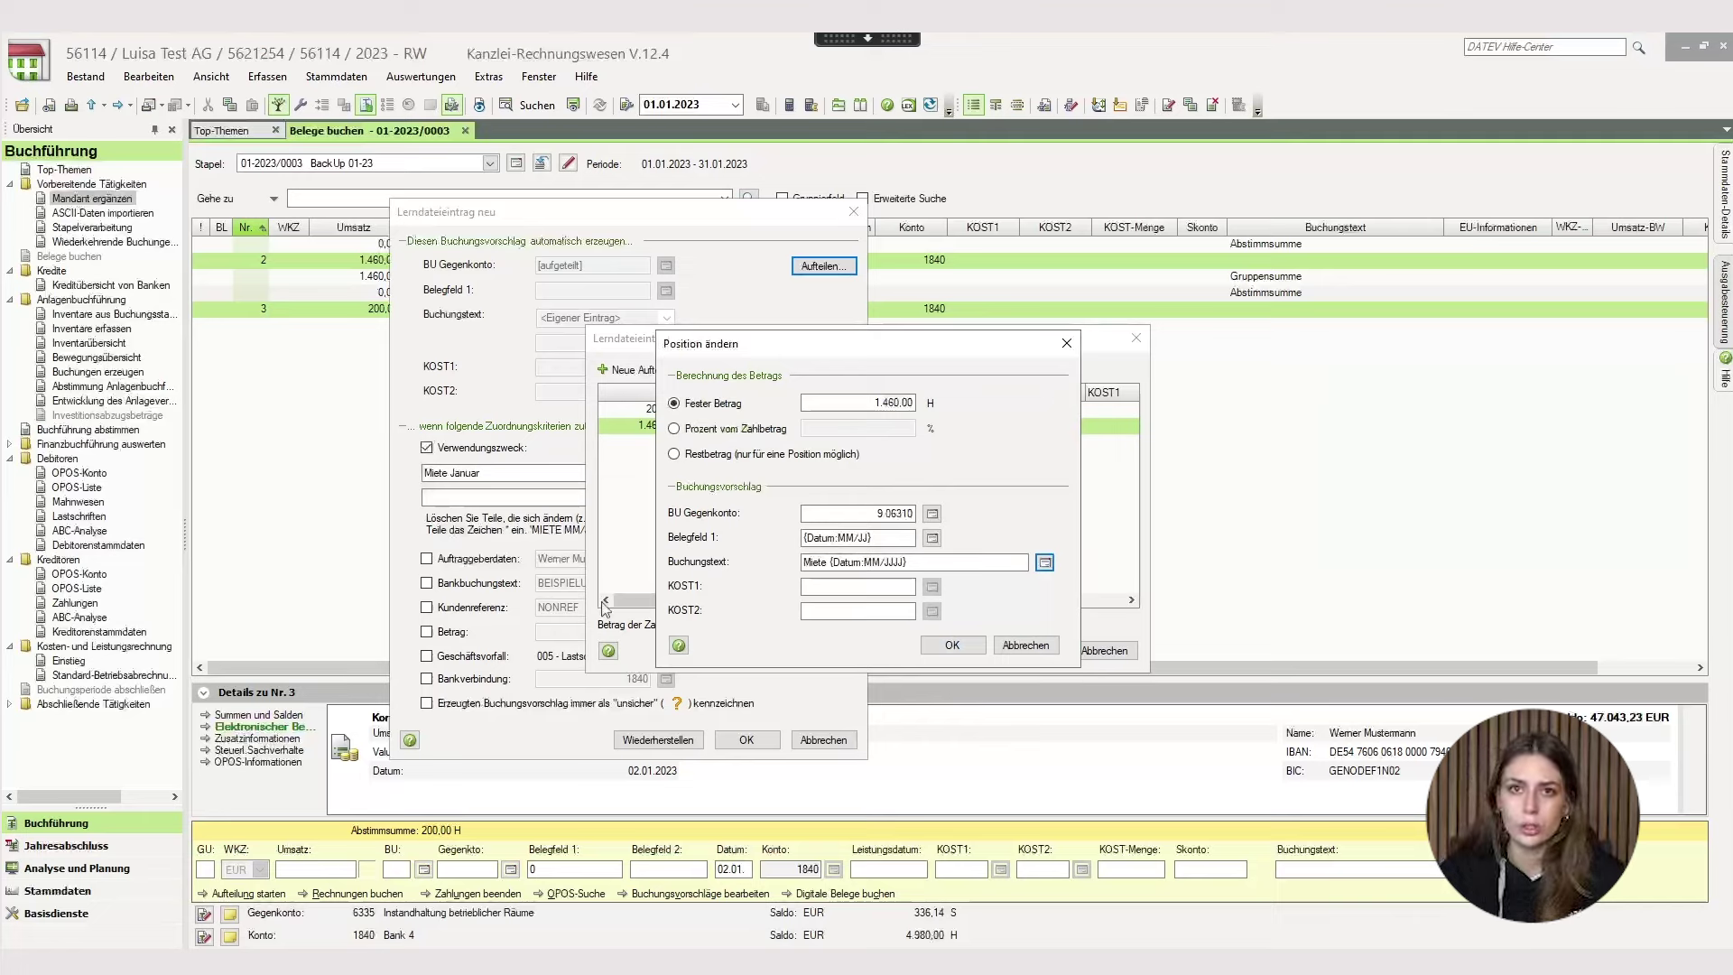
{"action": "left_click", "coordinate": [952, 644]}
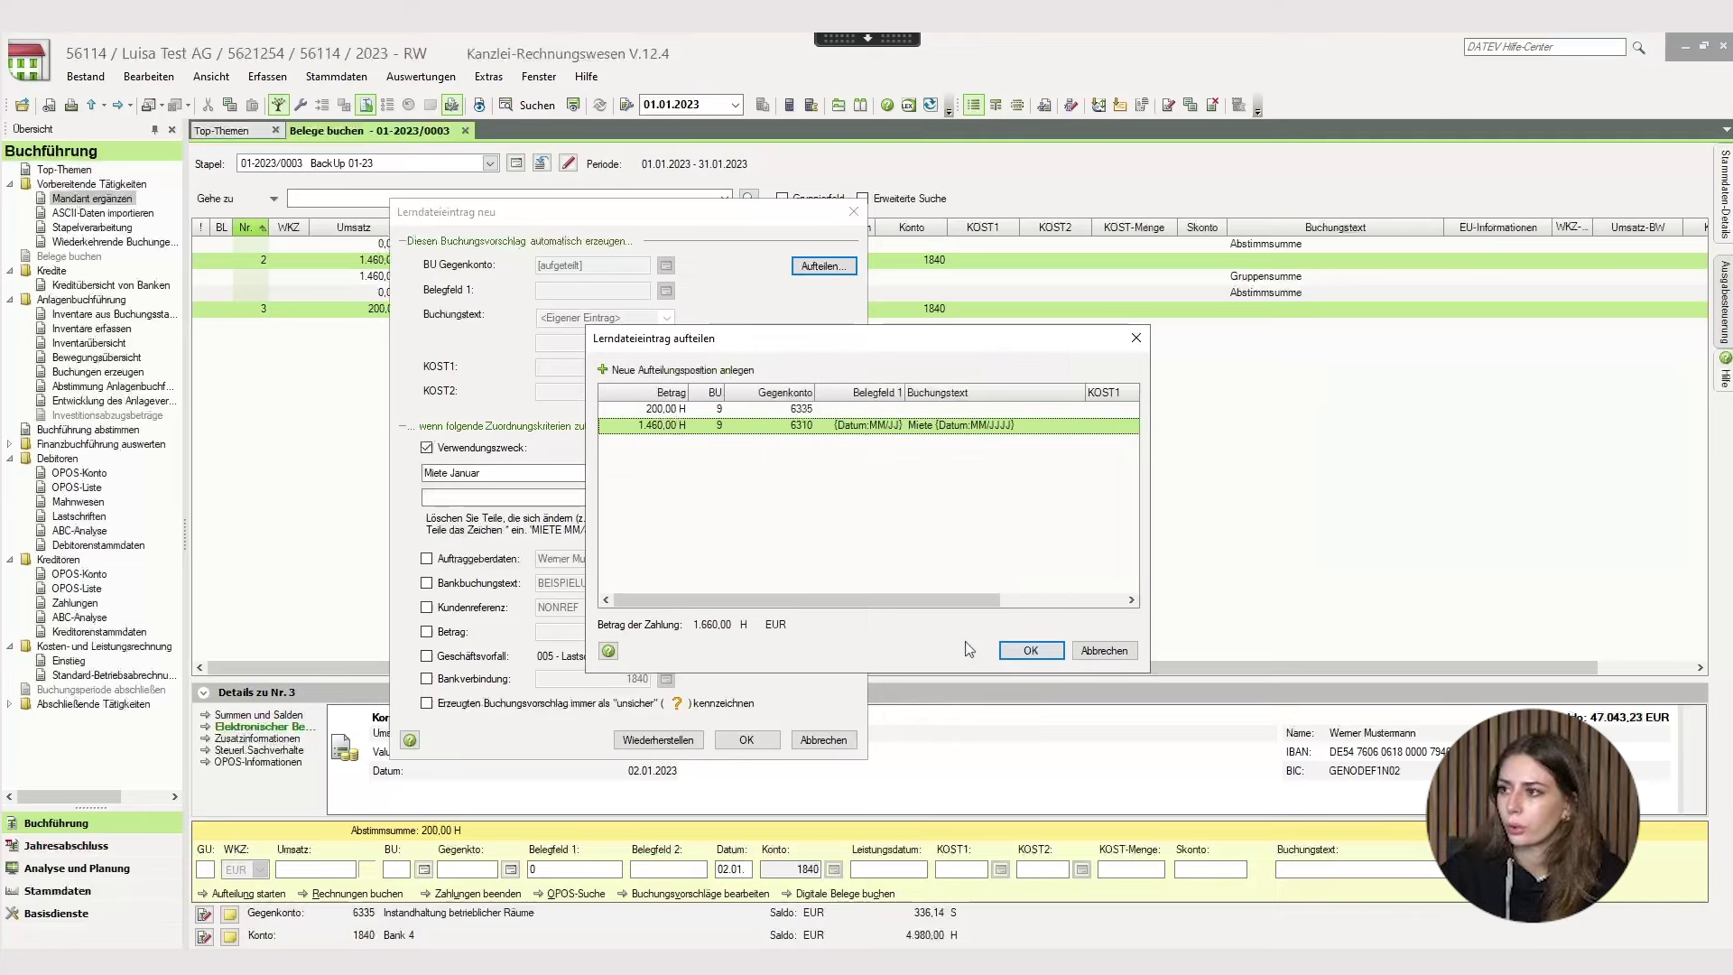
Change the 200,00 split position to Restbetrag and insert the date field in 01/23 format (MM/JJ) into Belegfeld 1.
{"action": "double_click", "coordinate": [813, 408]}
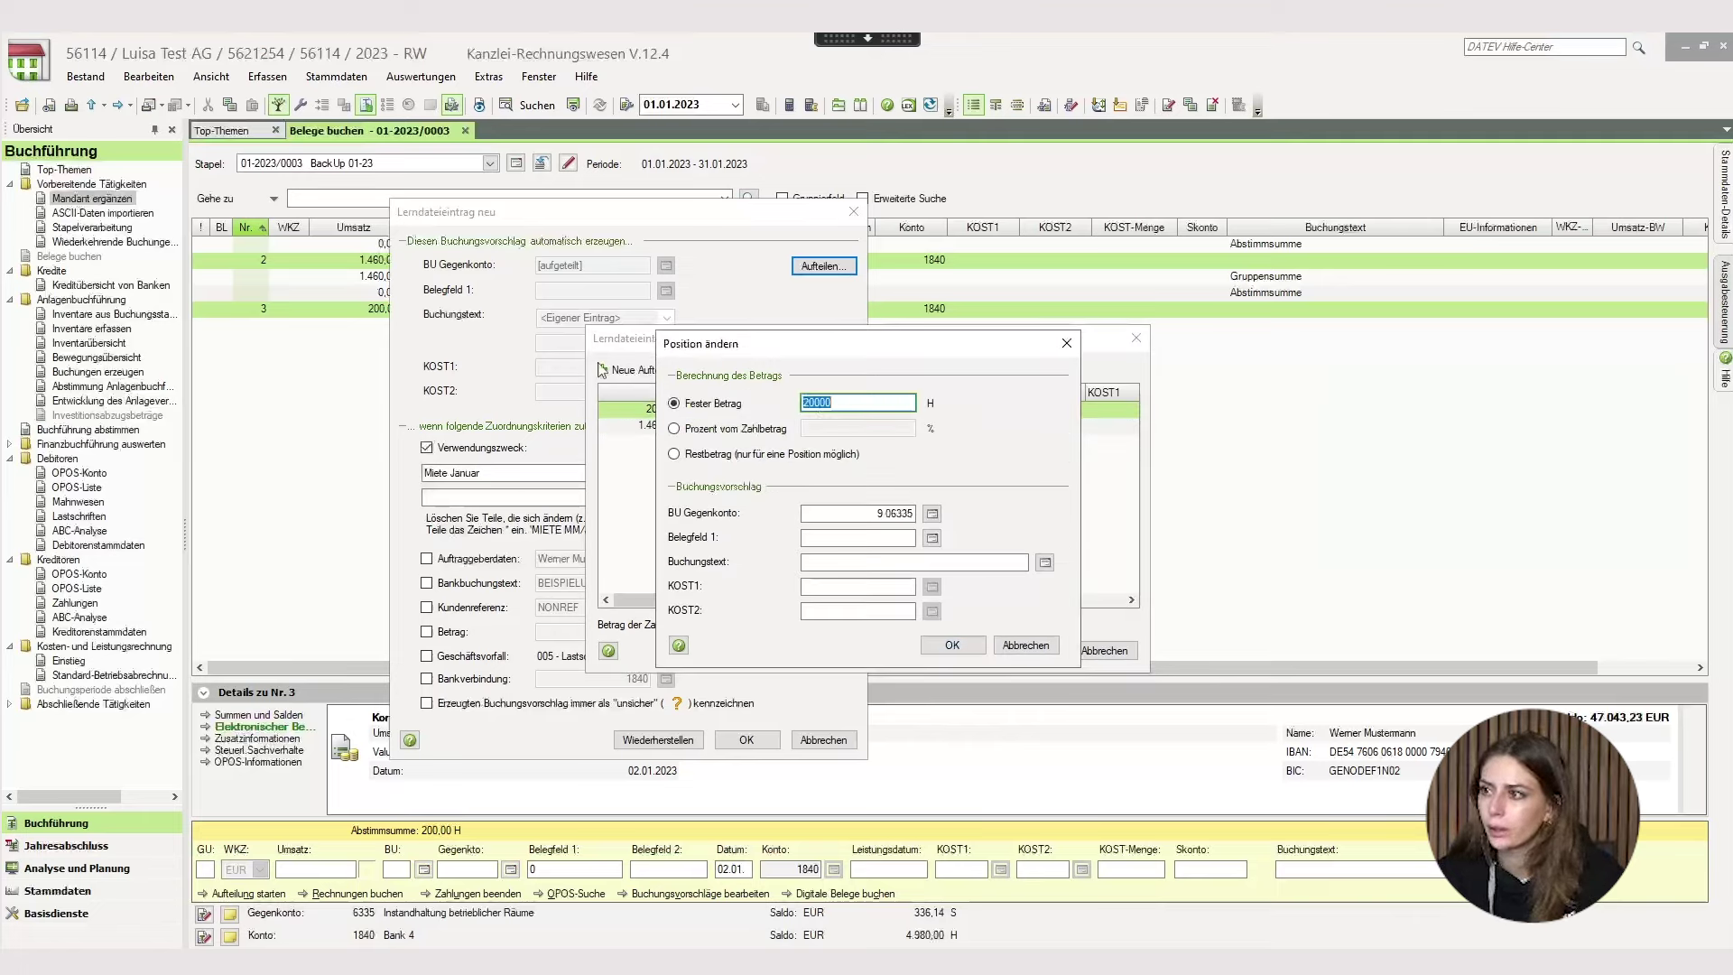
{"action": "left_click", "coordinate": [684, 456]}
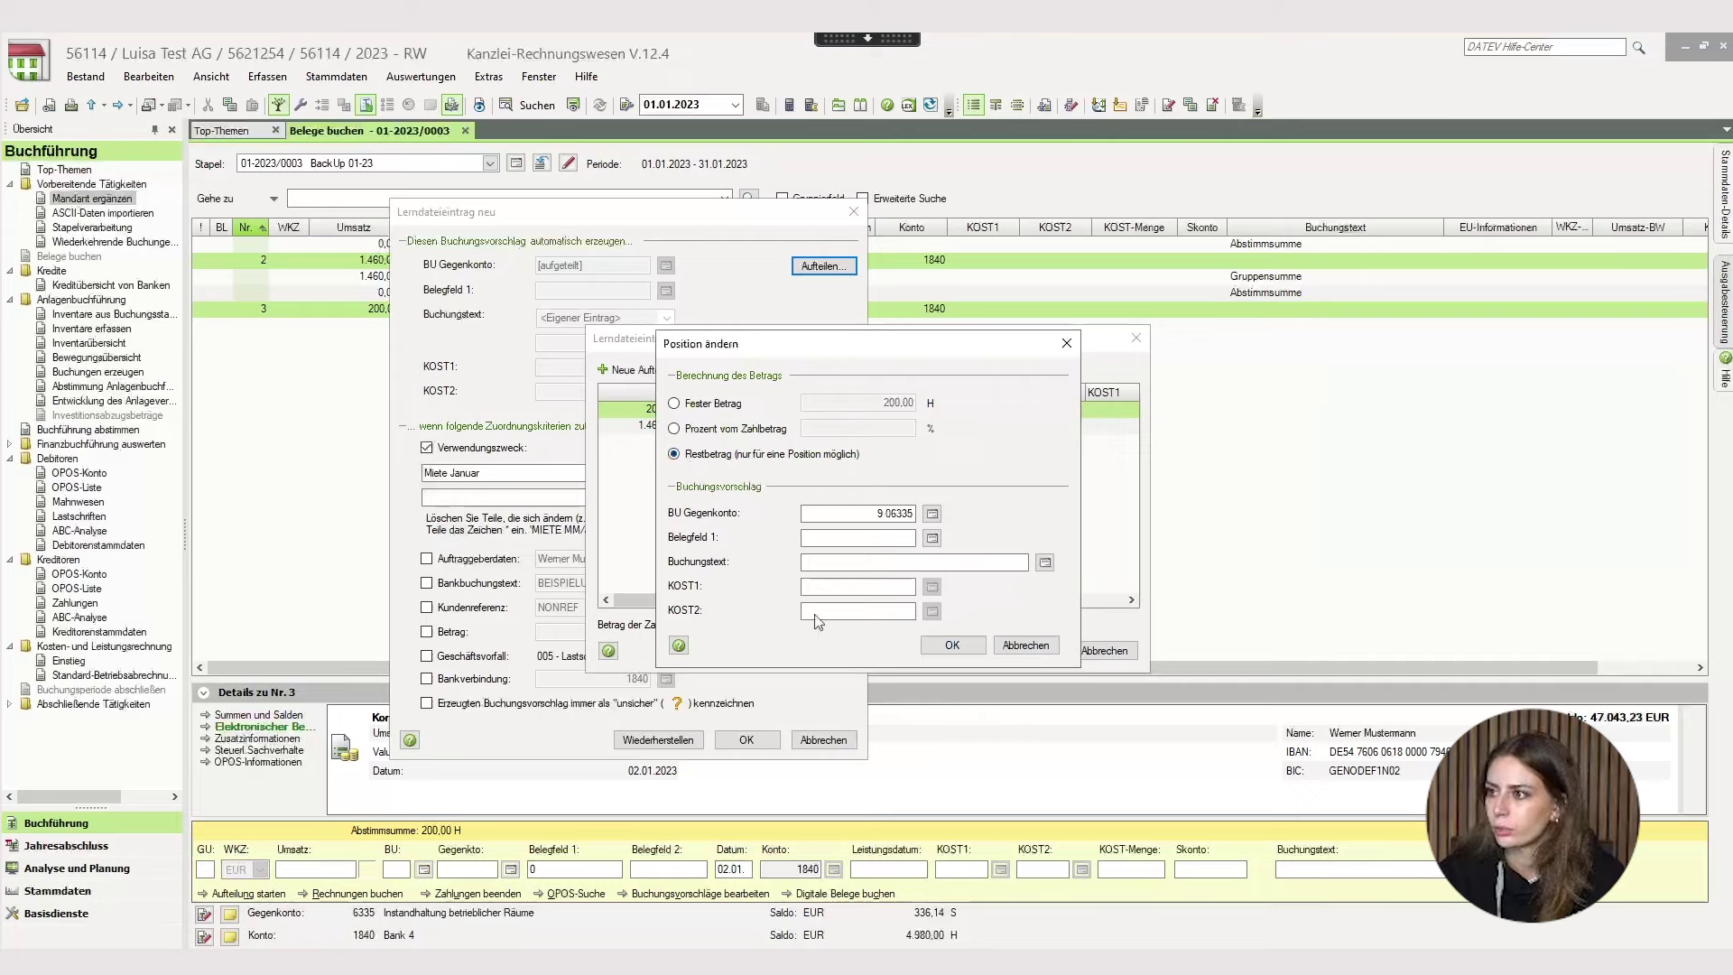
{"action": "left_click", "coordinate": [932, 537]}
{"action": "left_click", "coordinate": [943, 436]}
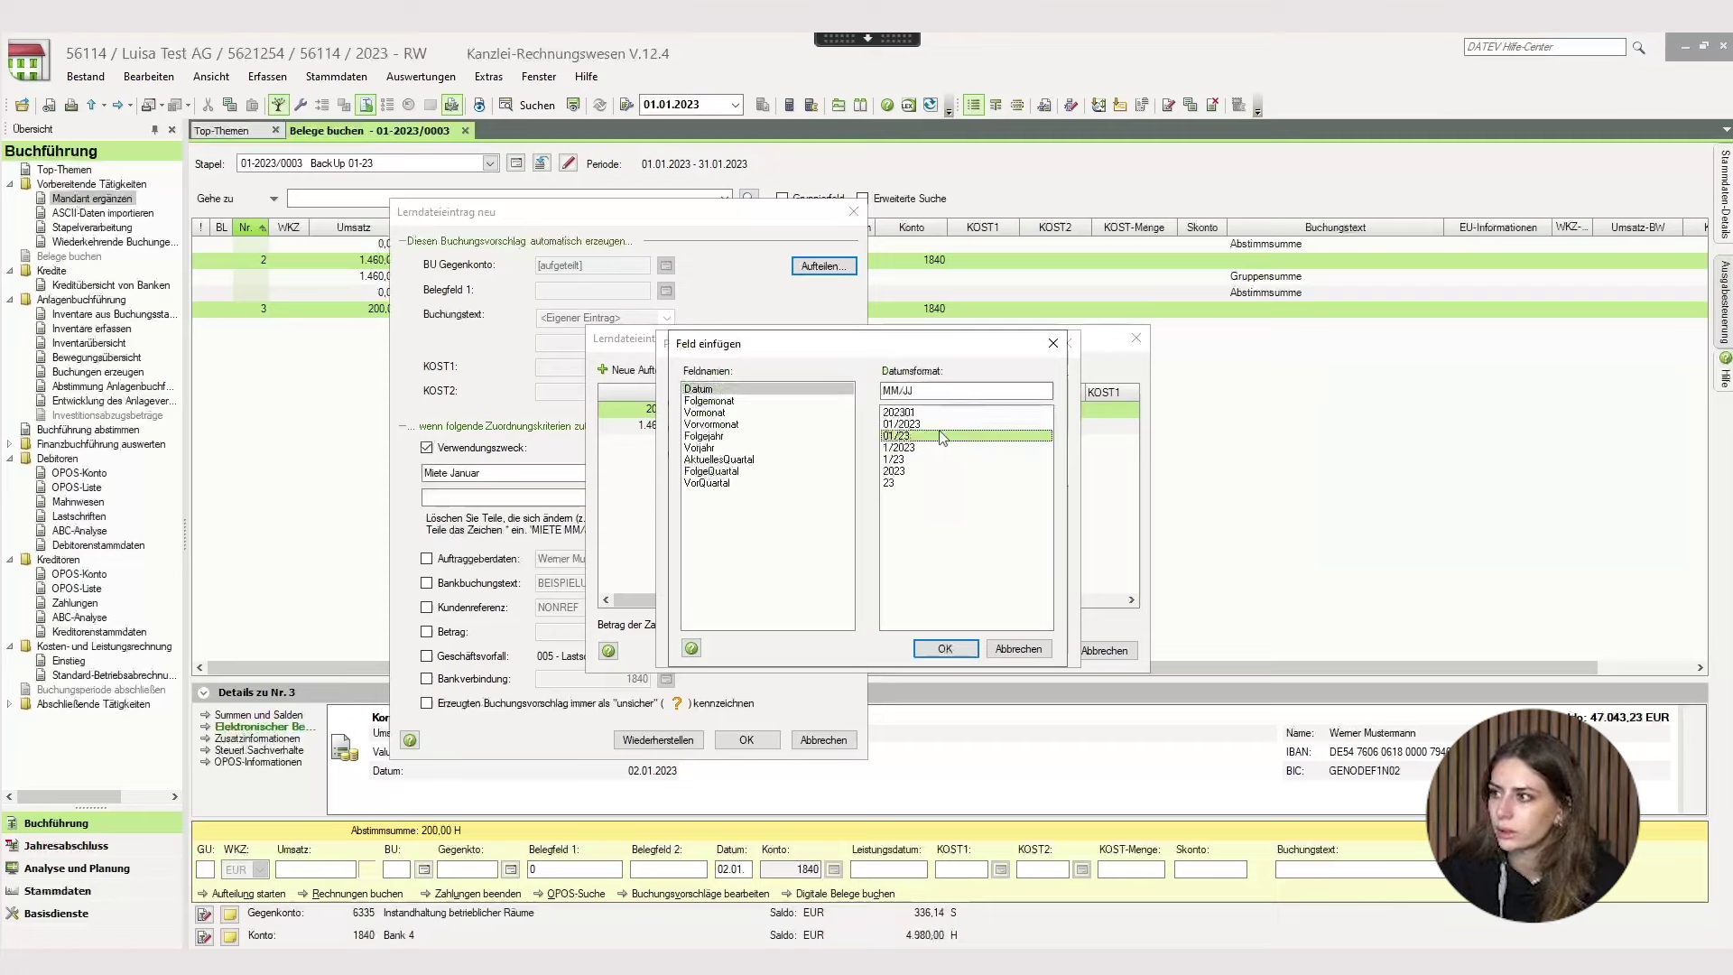
{"action": "left_click", "coordinate": [938, 648]}
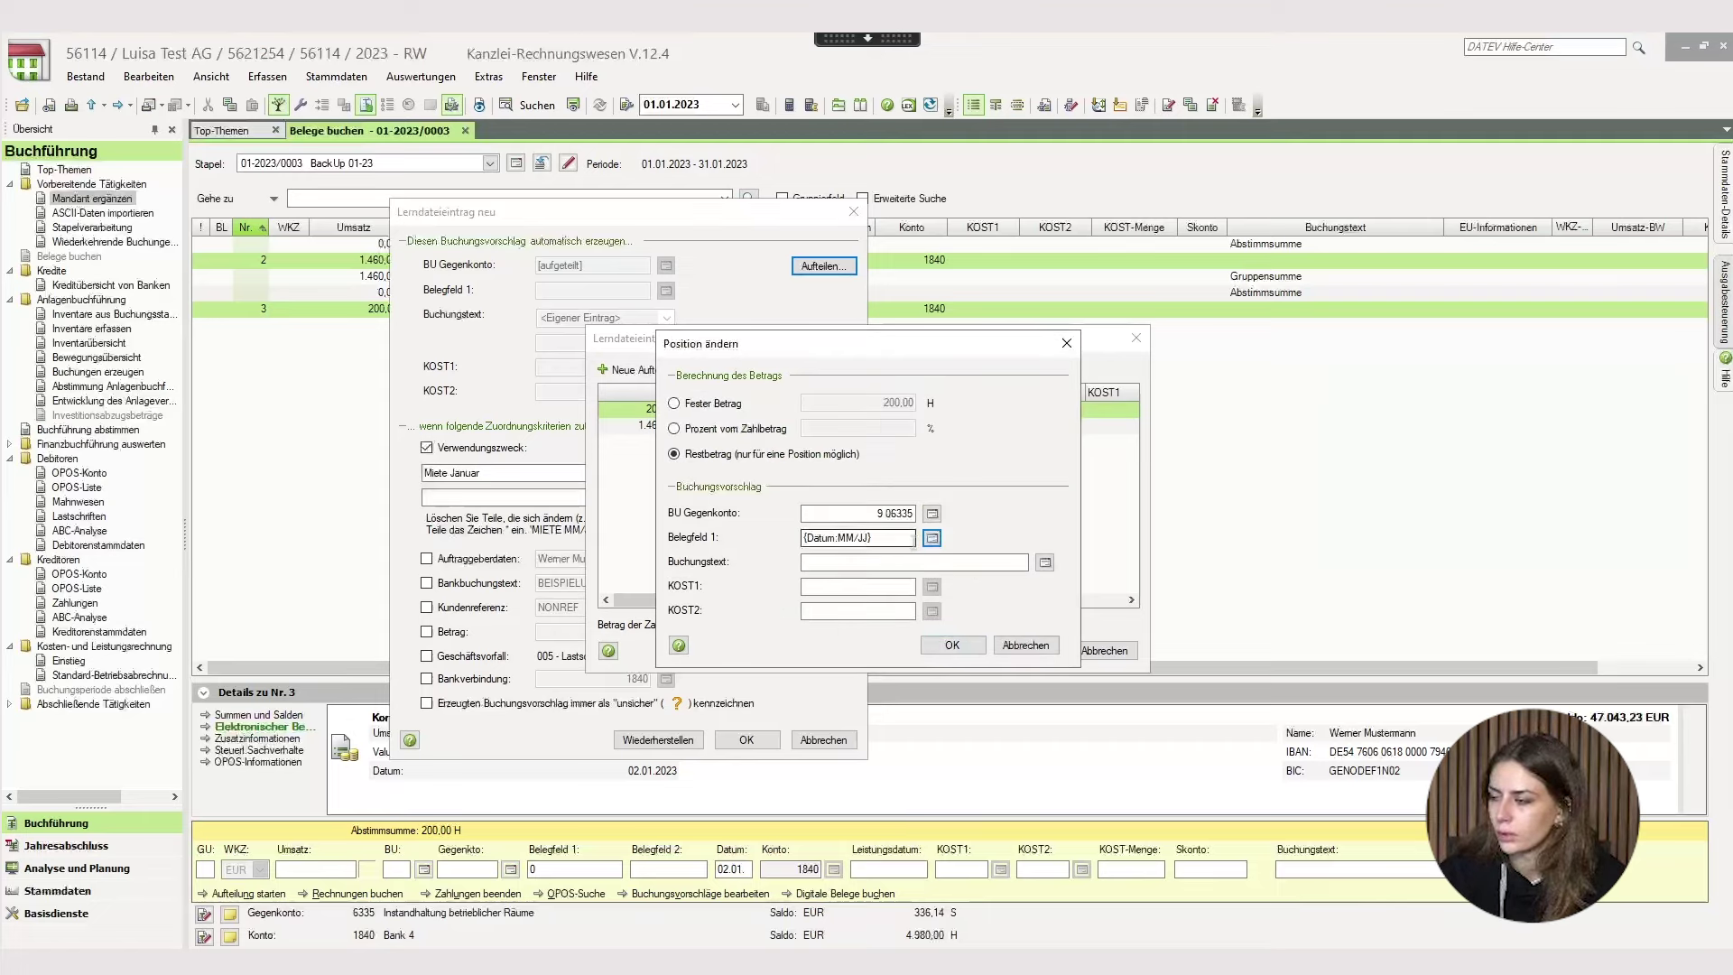
Set the Restbetrag position's Buchungstext to "Instandhaltung" plus the date field in 01/2023 format (MM/JJJJ) and accept the whole split.
{"action": "left_click", "coordinate": [849, 559]}
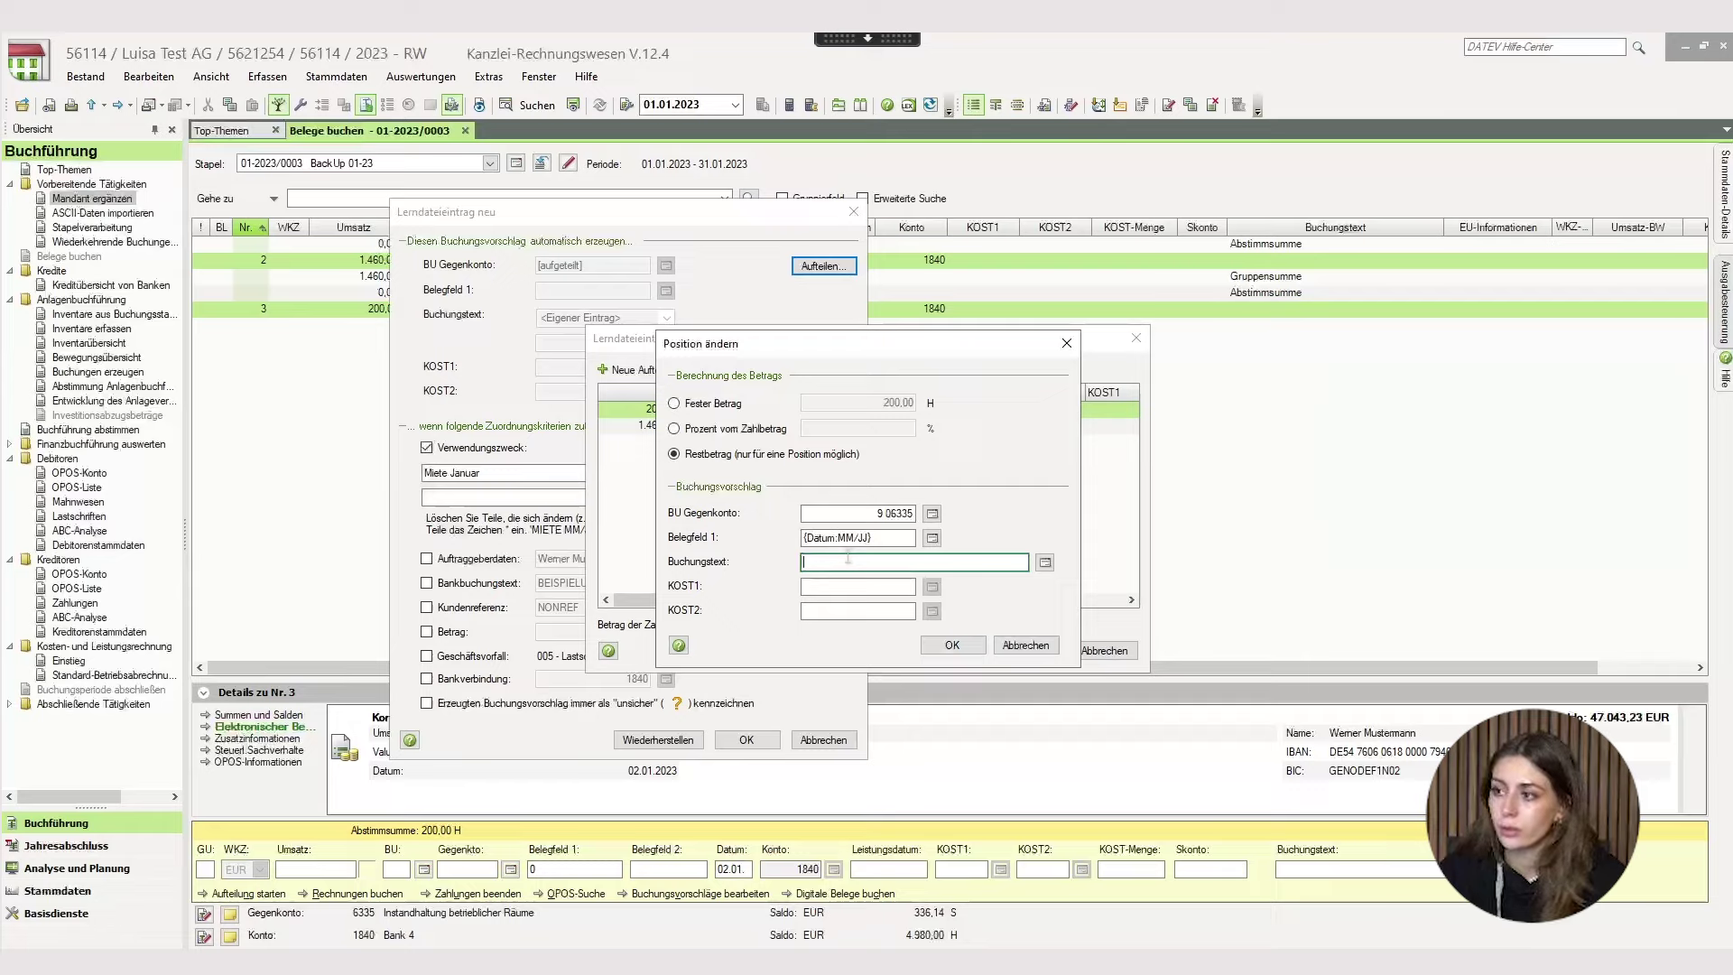
{"action": "type", "text": "Insatn"}
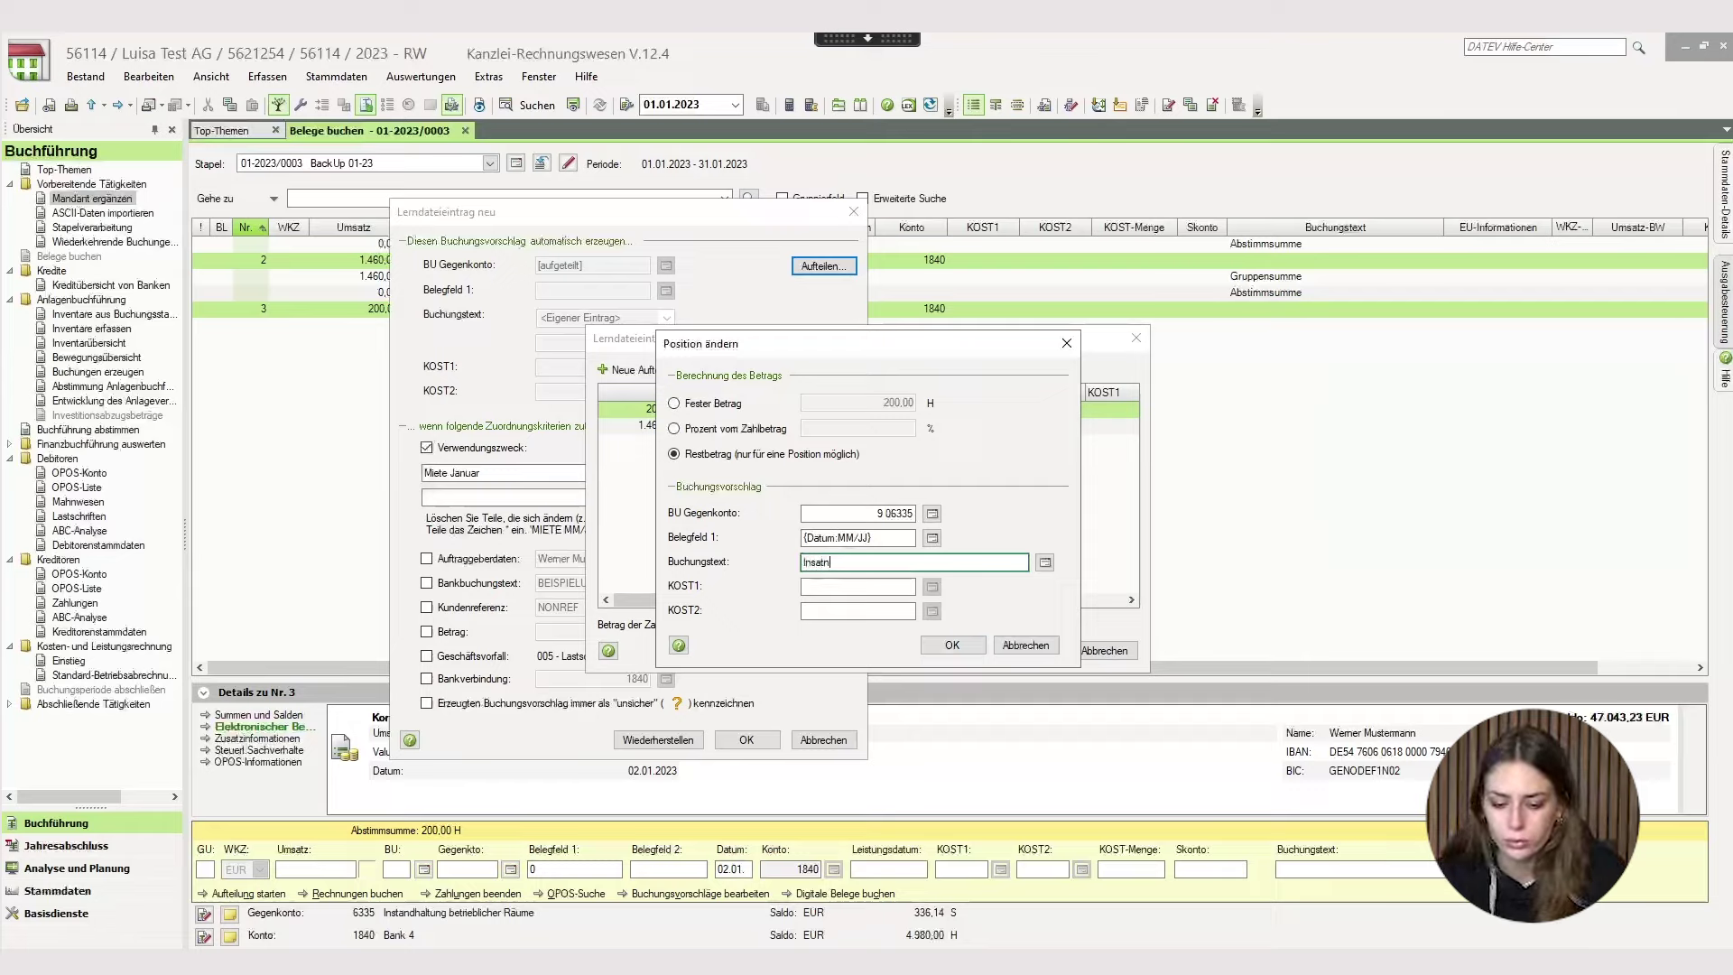
{"action": "key", "text": "BackSpace"}
{"action": "key", "text": "BackSpace"}
{"action": "key", "text": "BackSpace"}
{"action": "key", "text": "BackSpace"}
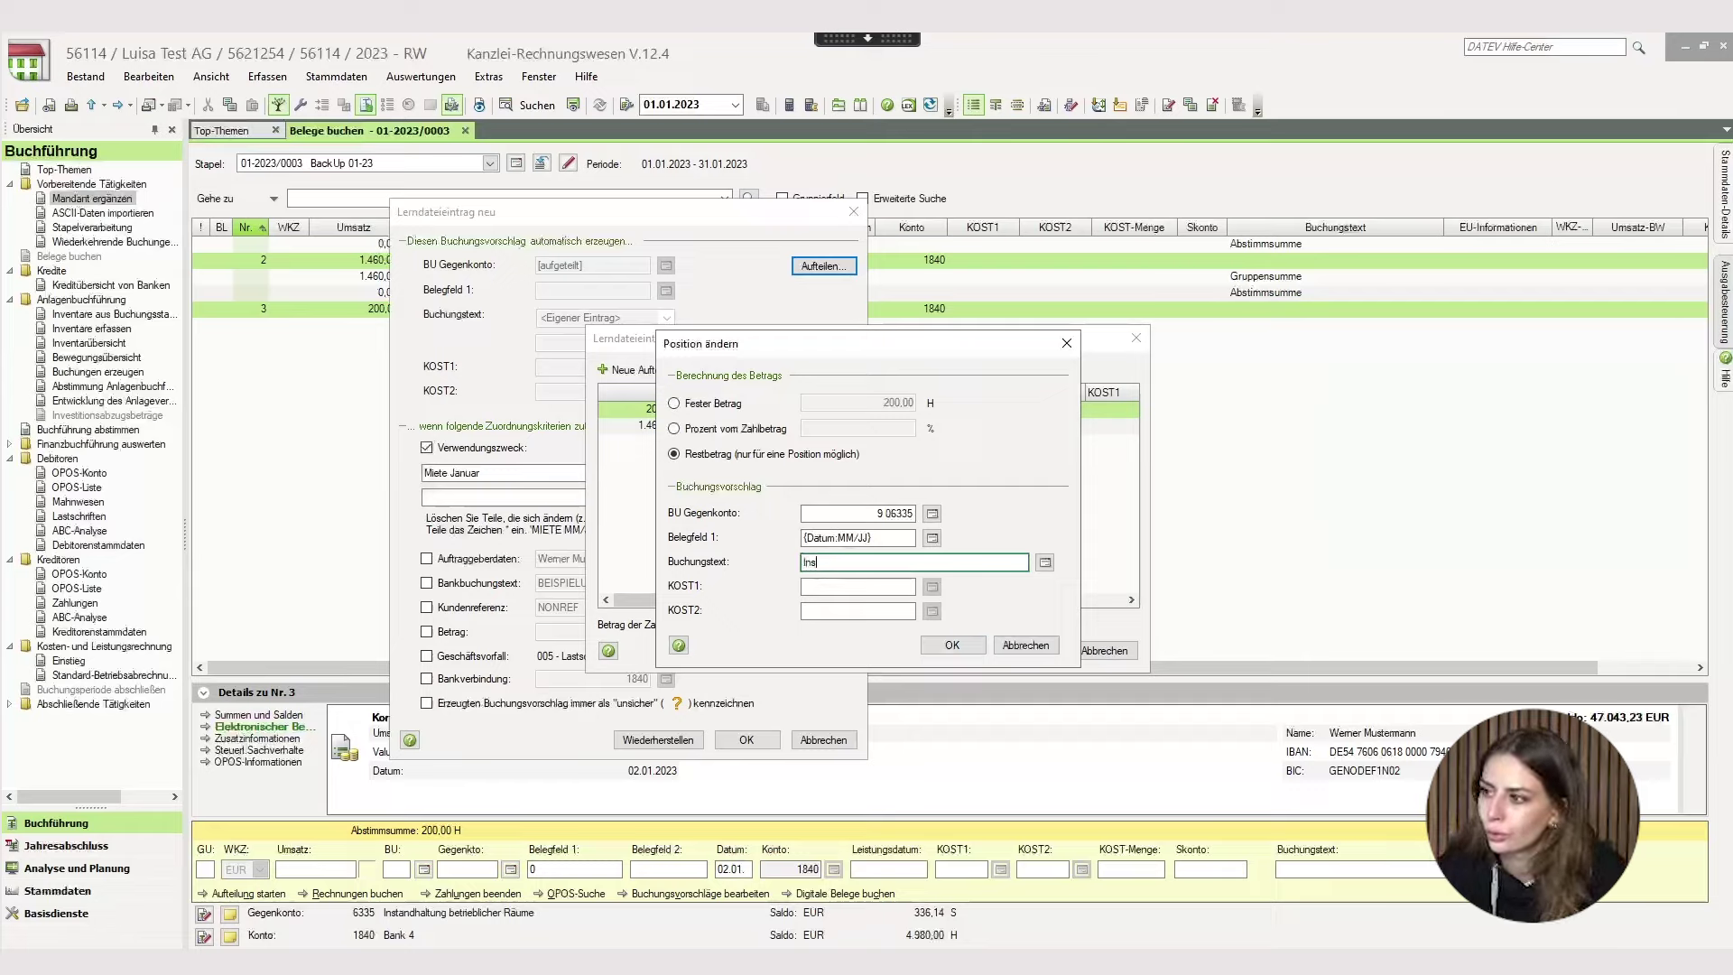
{"action": "type", "text": "tandhaltung"}
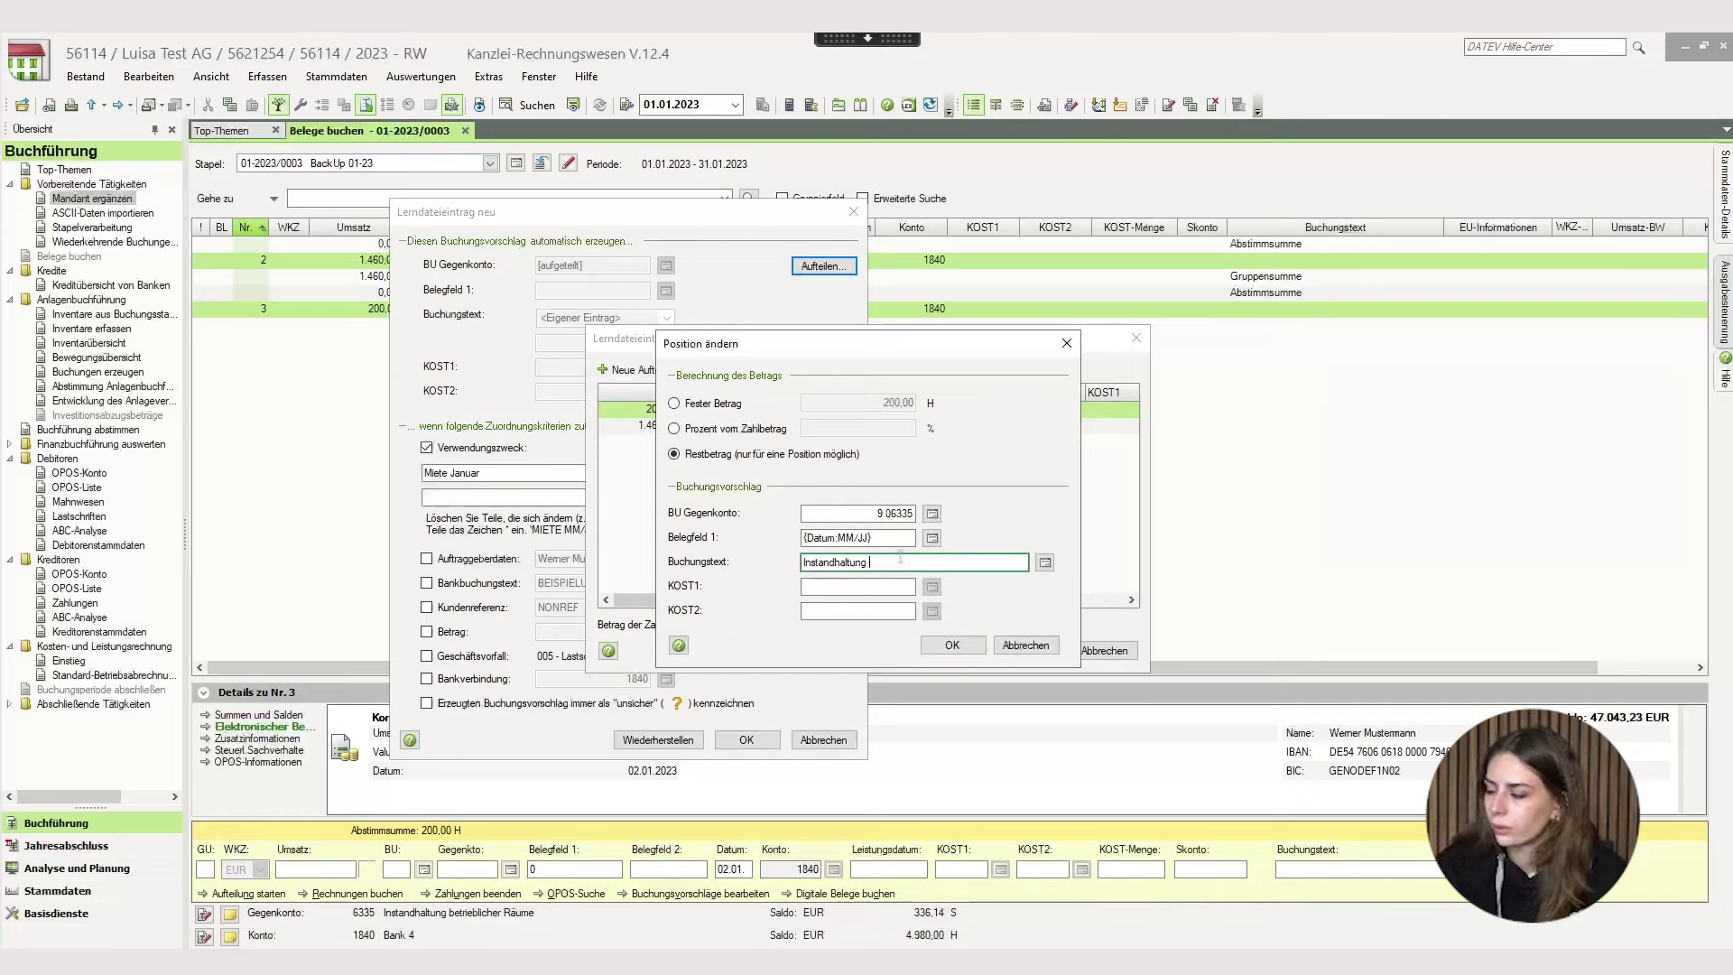
{"action": "left_click", "coordinate": [1044, 563]}
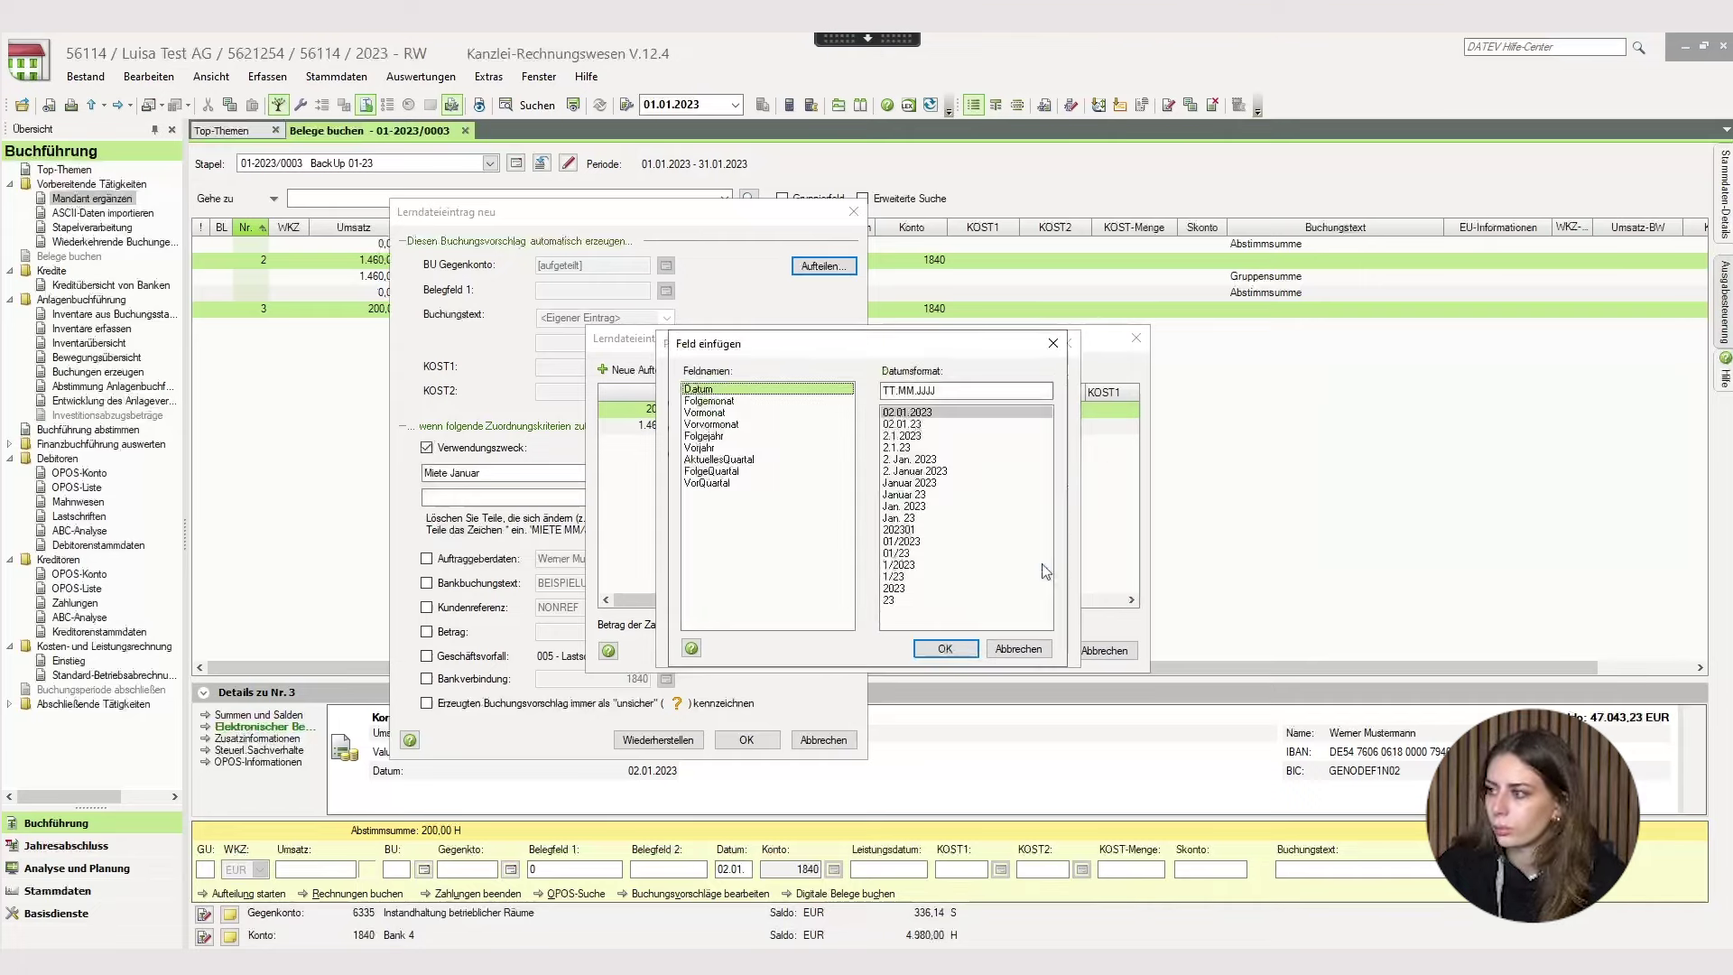
{"action": "left_click", "coordinate": [902, 541]}
{"action": "left_click", "coordinate": [944, 649]}
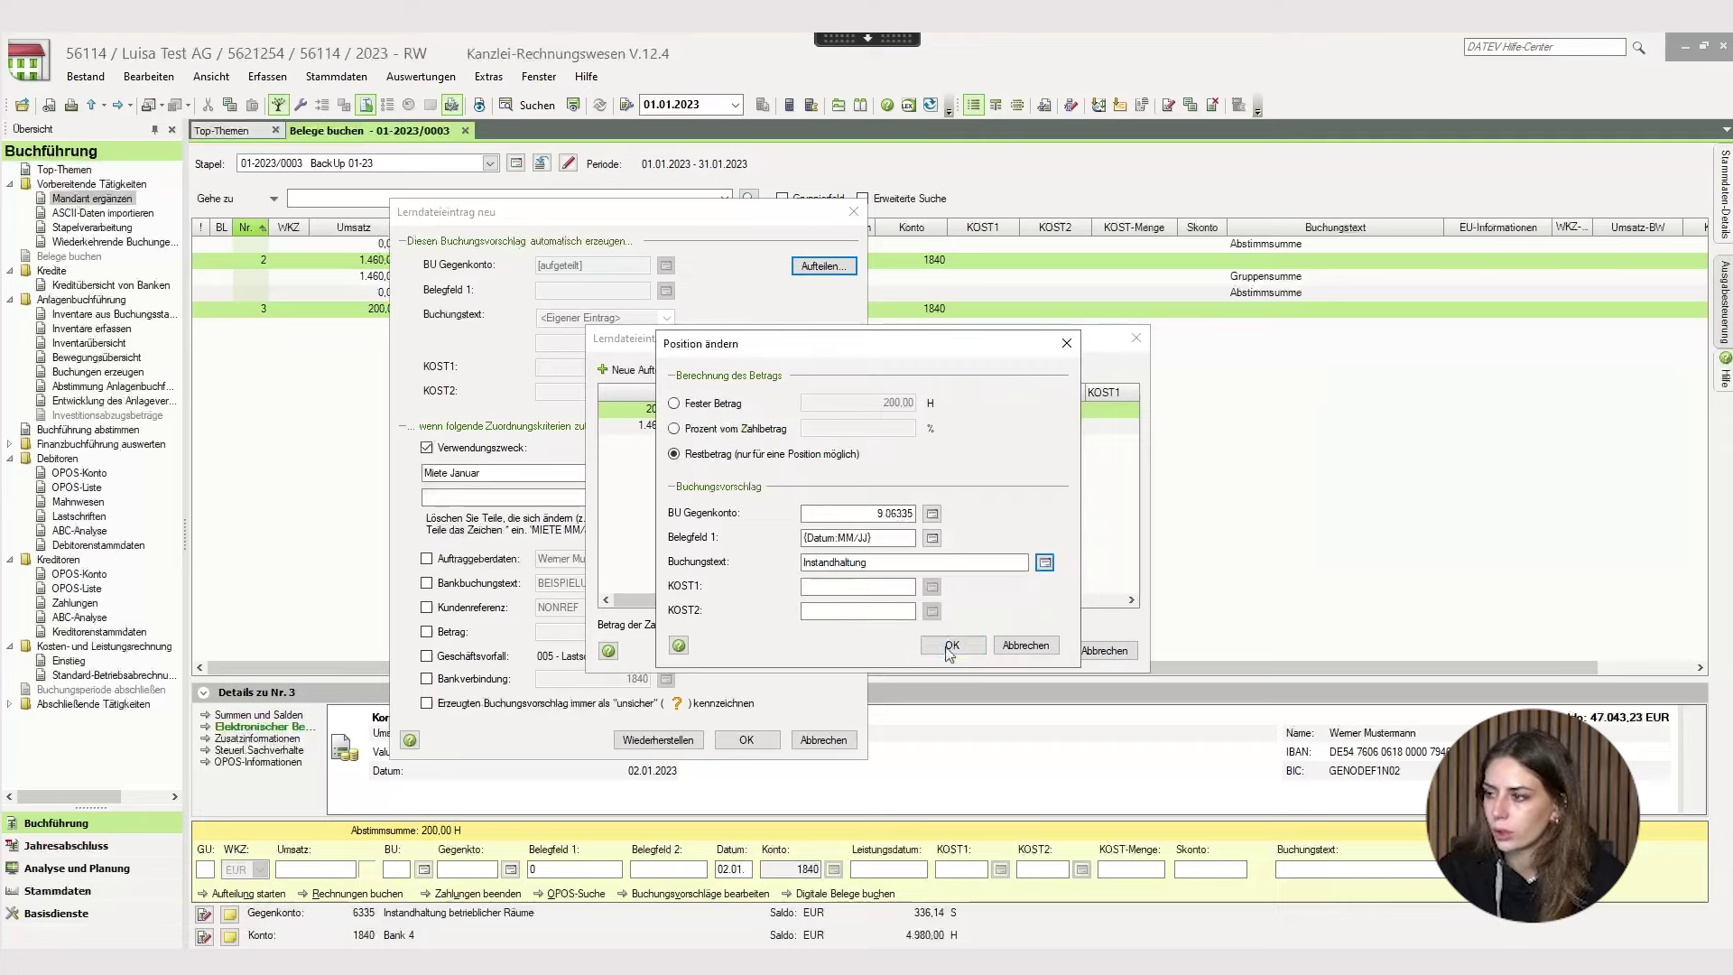
{"action": "left_click", "coordinate": [949, 647]}
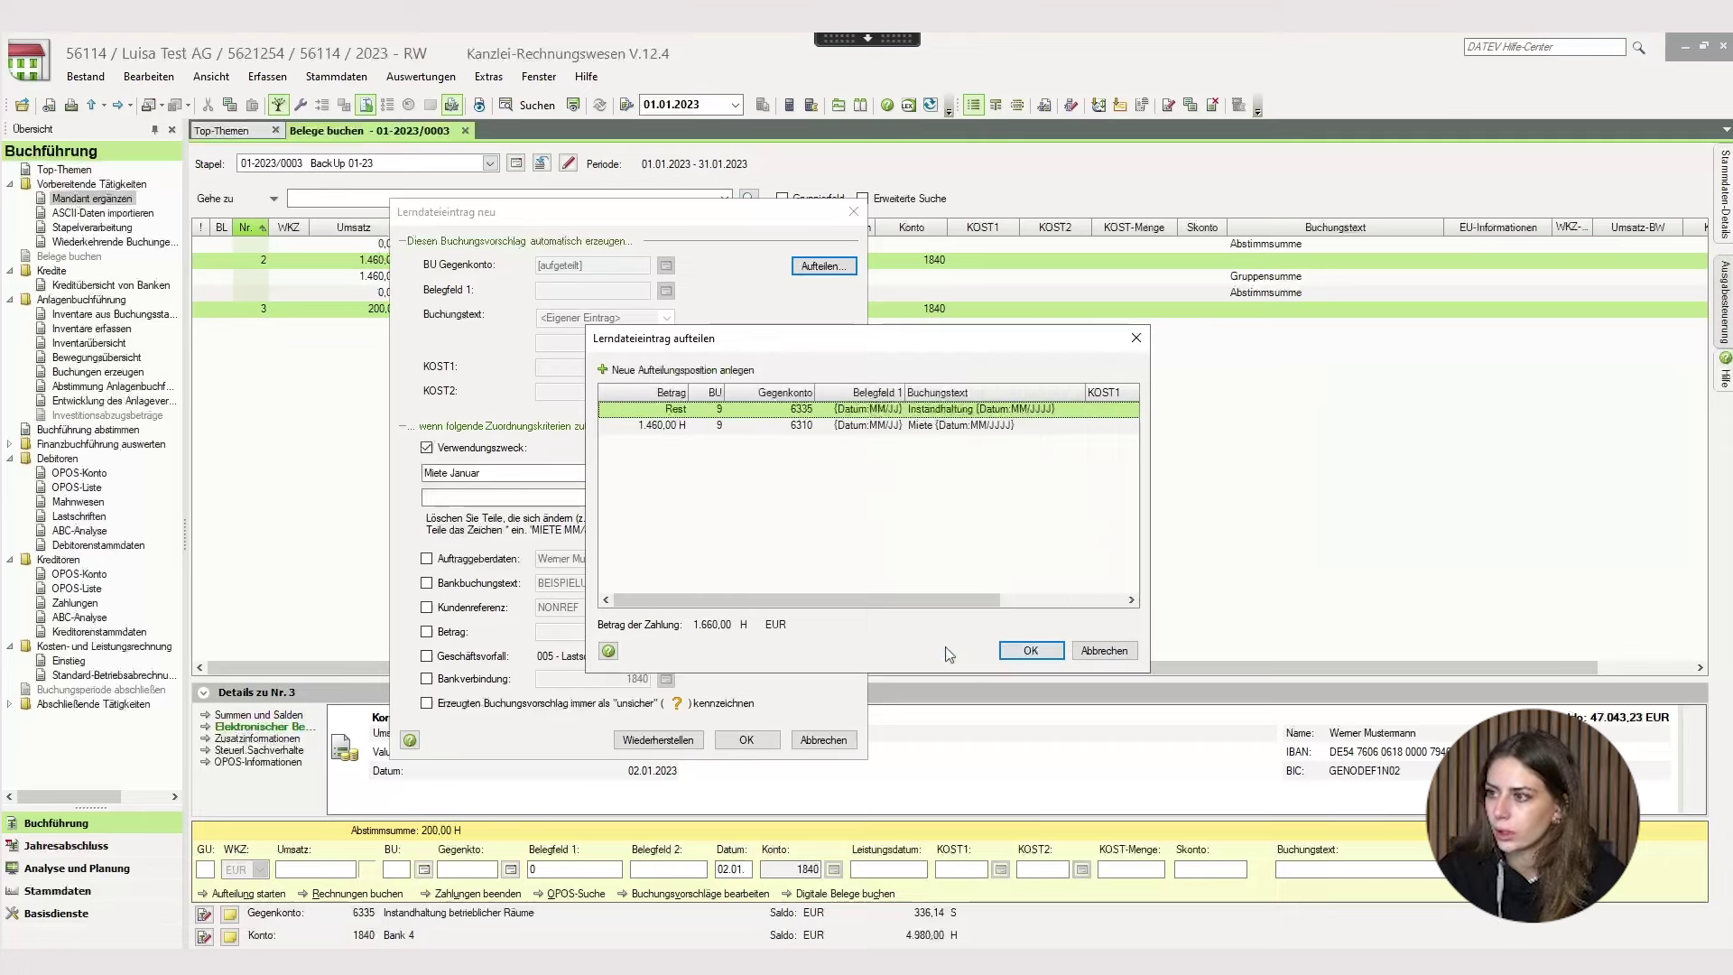
{"action": "left_click", "coordinate": [1029, 653]}
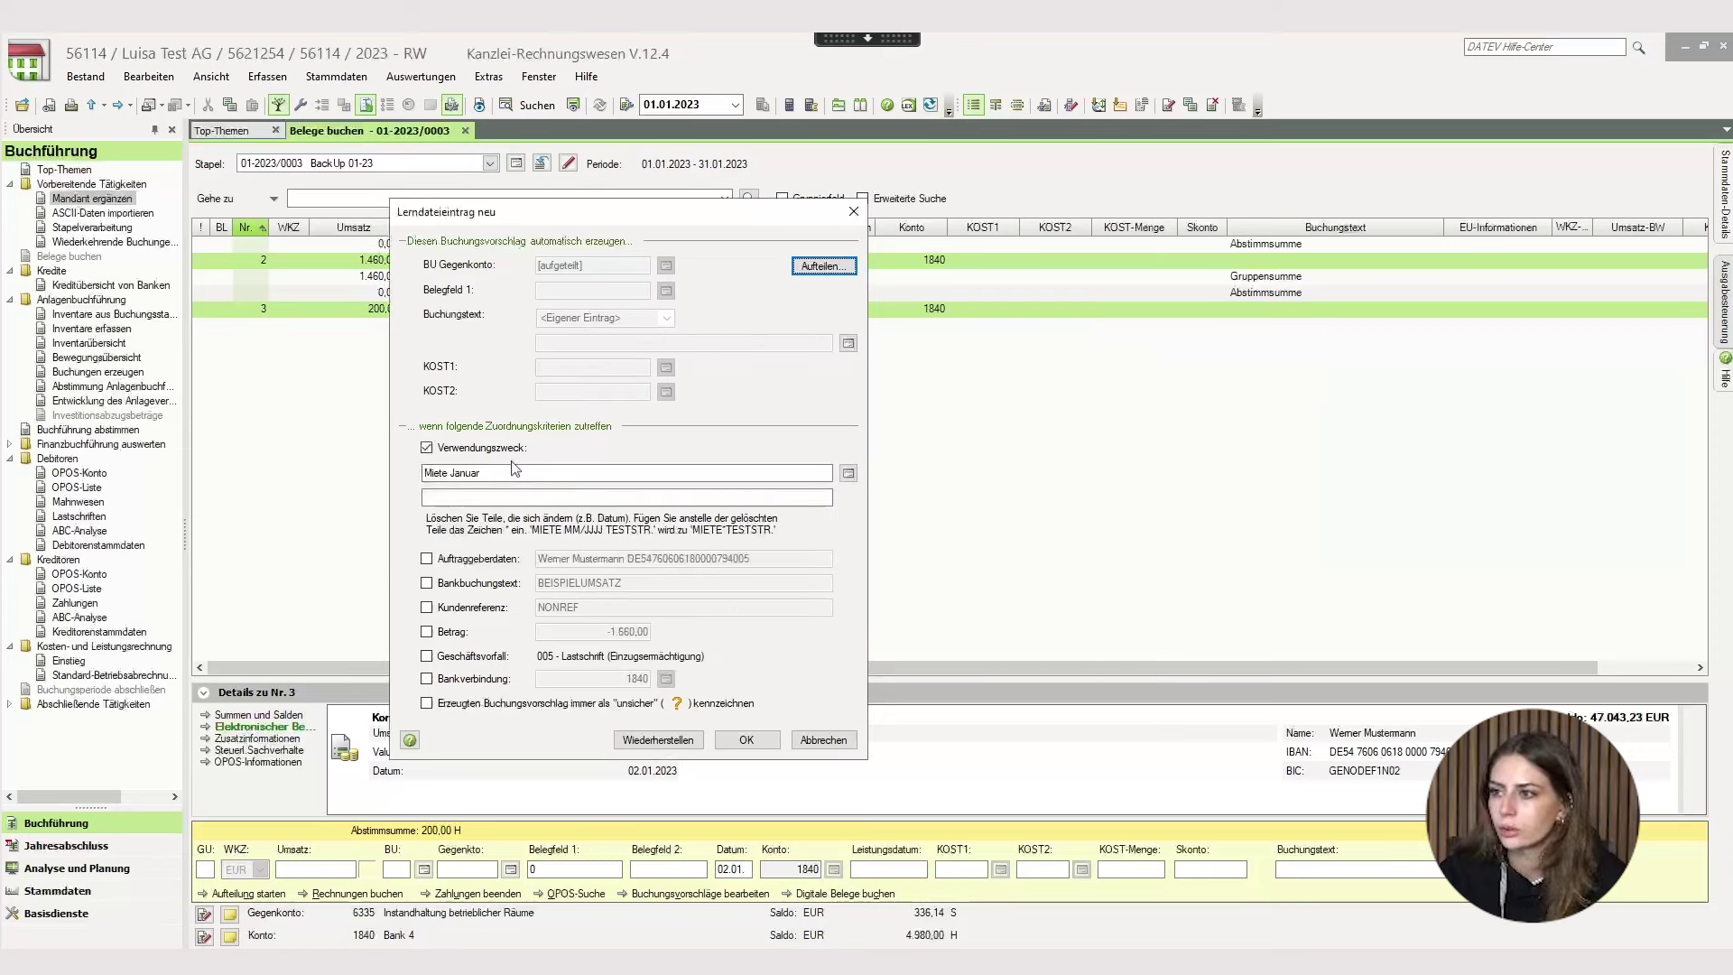
Shorten the Verwendungszweck criterion to "Miete*" and save the learning-file entry despite the short search string.
{"action": "left_click", "coordinate": [848, 473]}
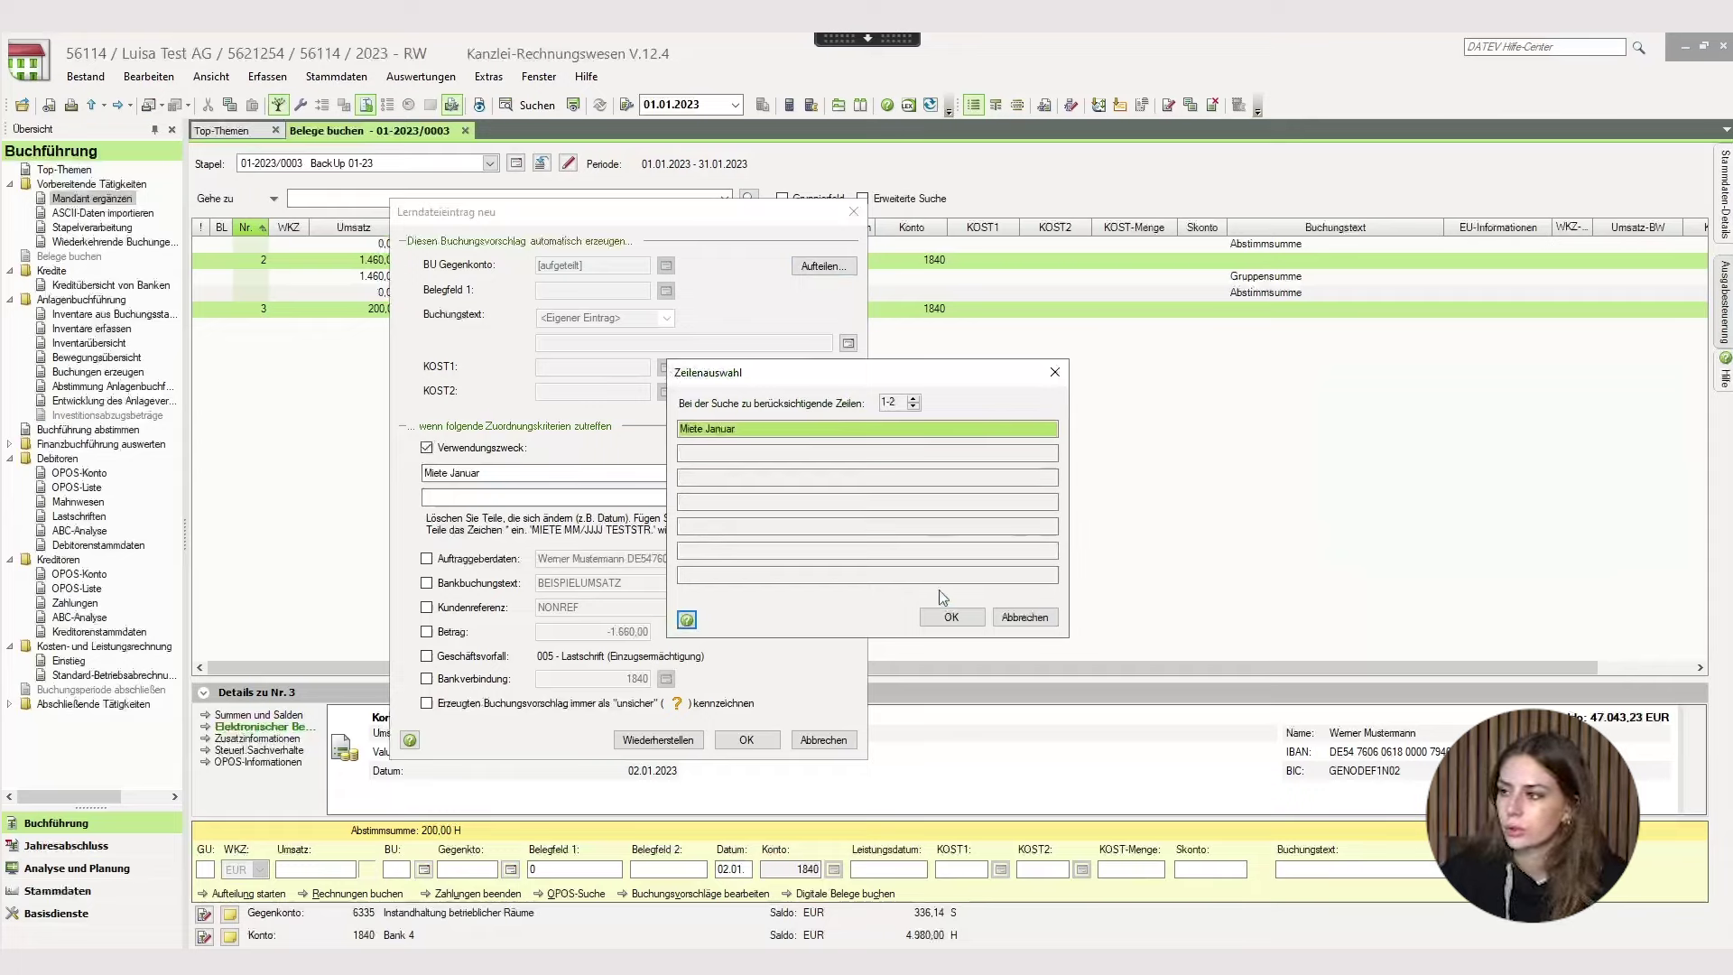
{"action": "left_click", "coordinate": [948, 616]}
{"action": "left_click", "coordinate": [477, 473]}
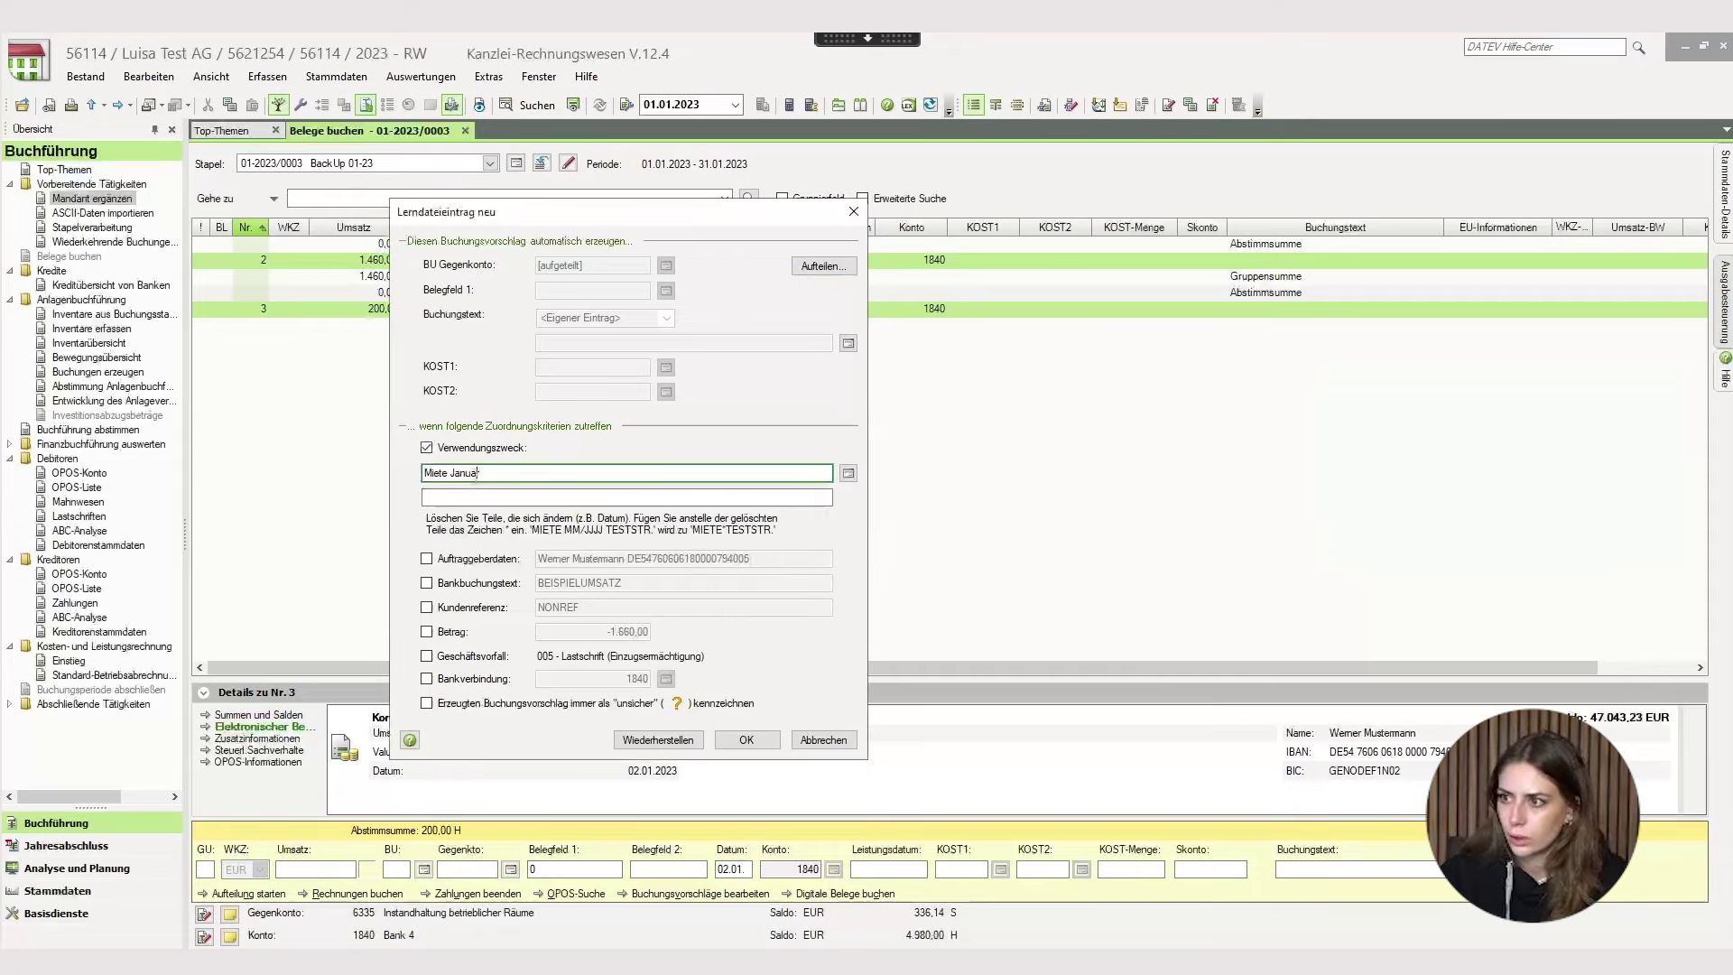
{"action": "key", "text": "BackSpace"}
{"action": "key", "text": "BackSpace"}
{"action": "key", "text": "BackSpace"}
{"action": "key", "text": "BackSpace"}
{"action": "key", "text": "BackSpace"}
{"action": "key", "text": "BackSpace"}
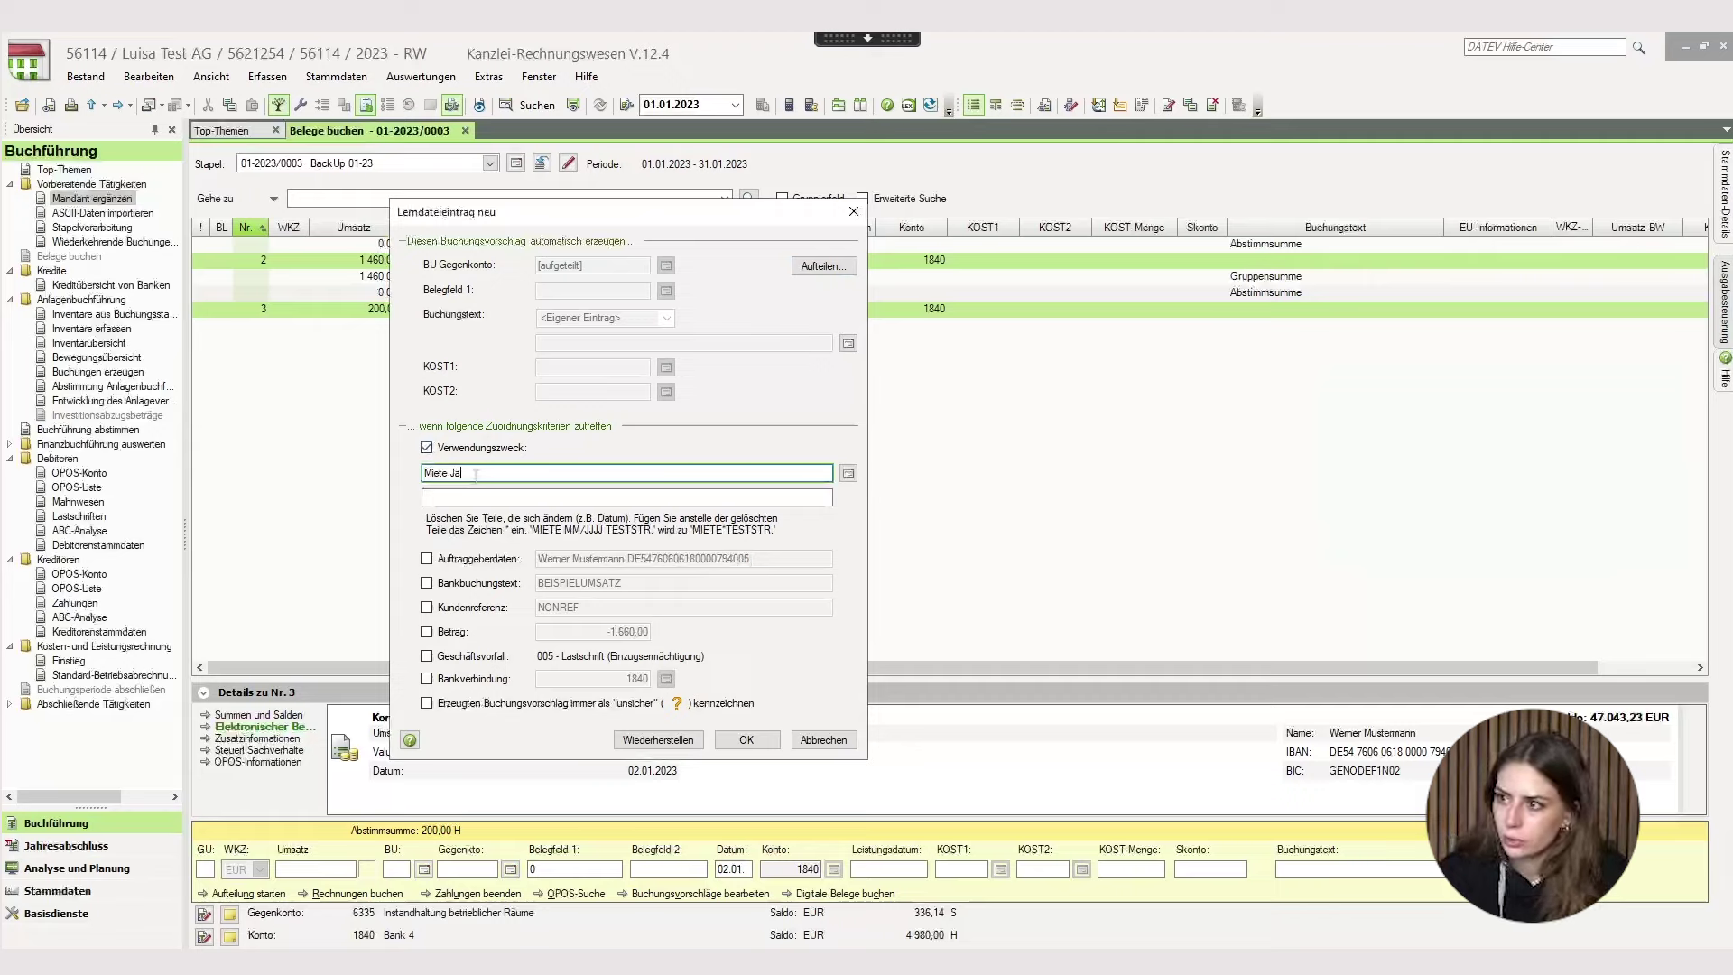
{"action": "type", "text": "*"}
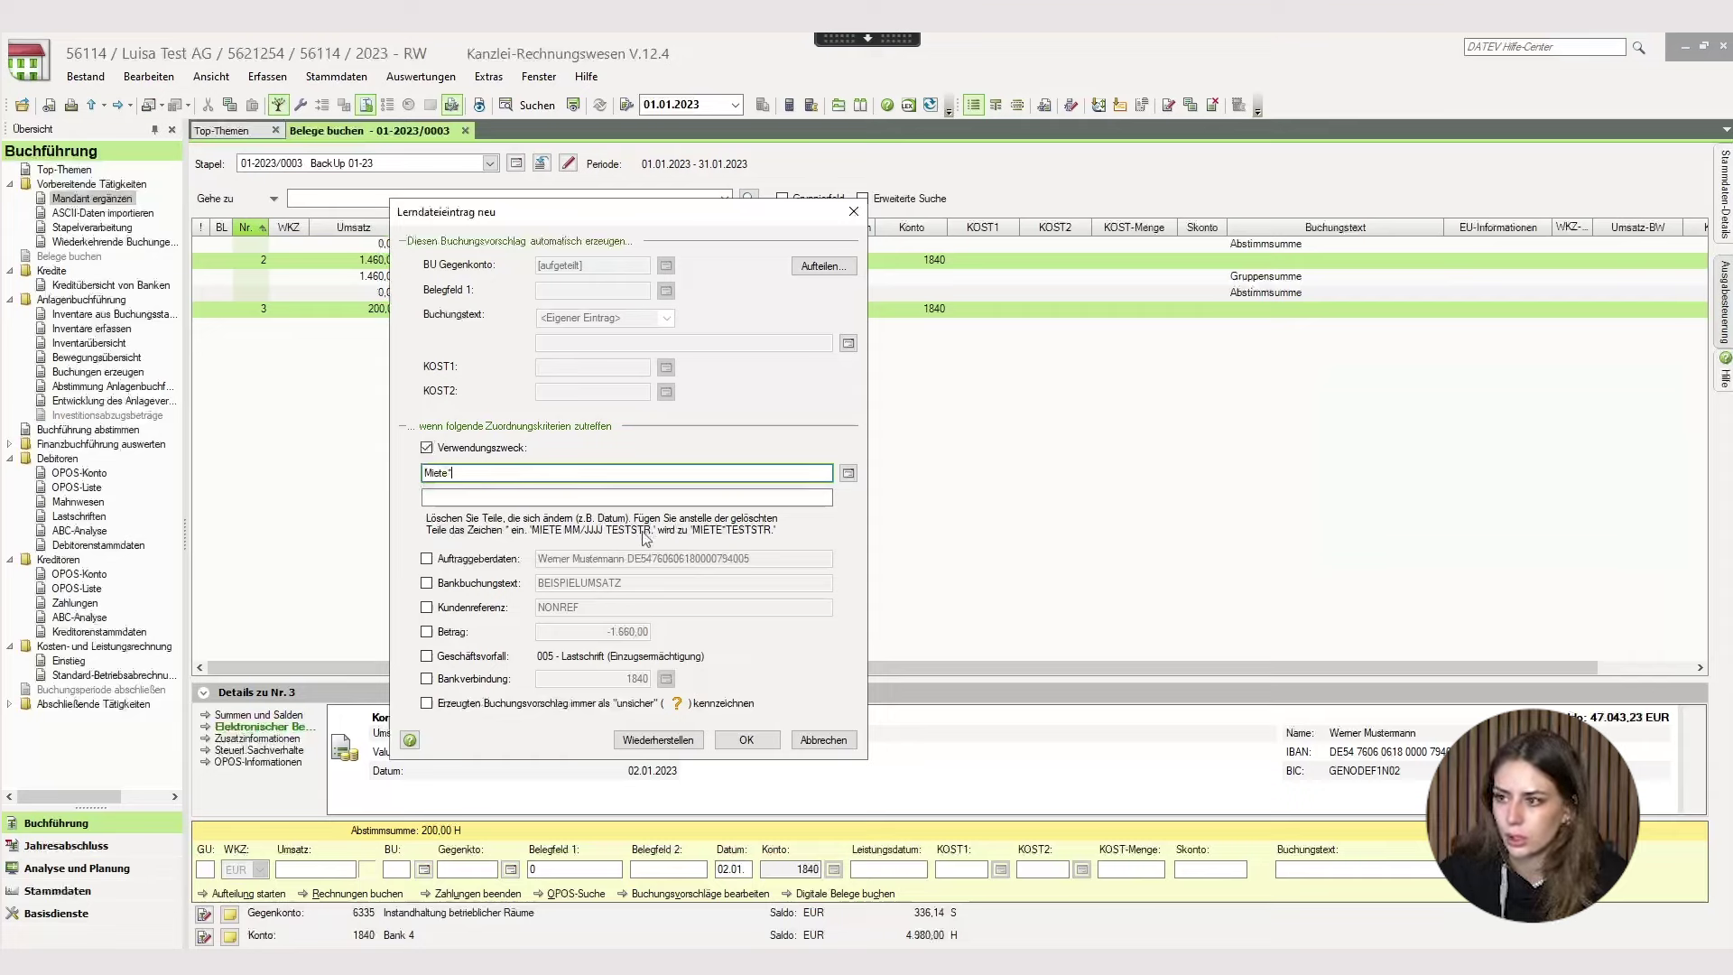
{"action": "left_click", "coordinate": [745, 736]}
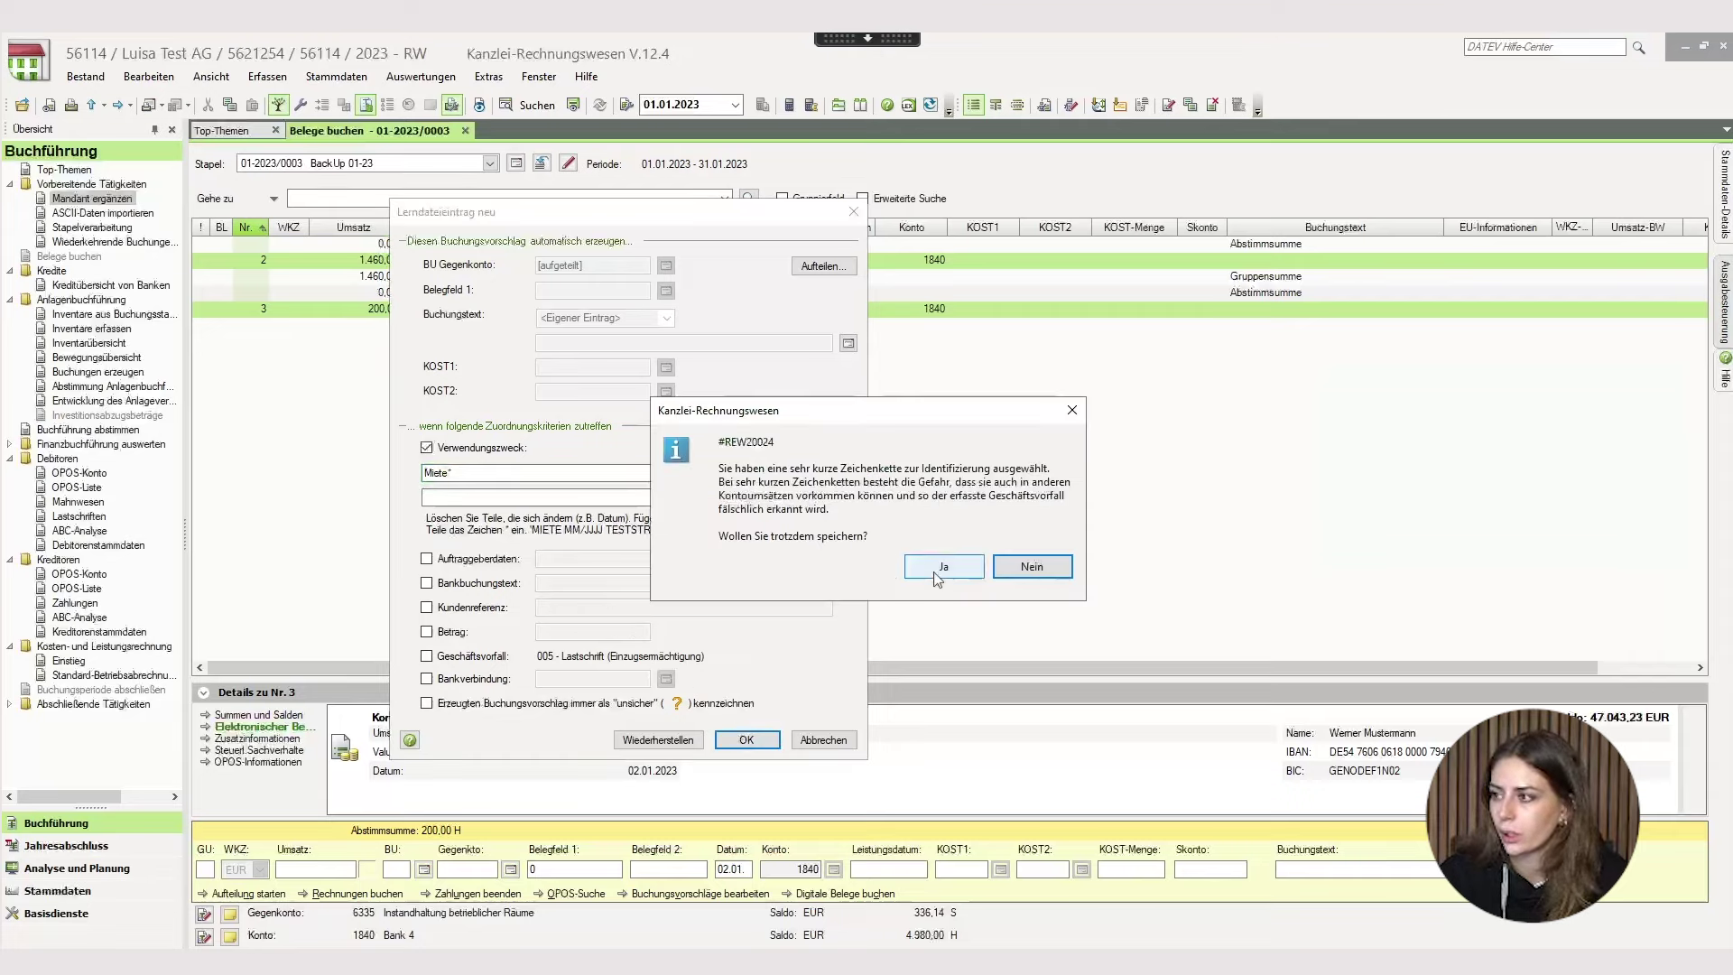
{"action": "left_click", "coordinate": [938, 568]}
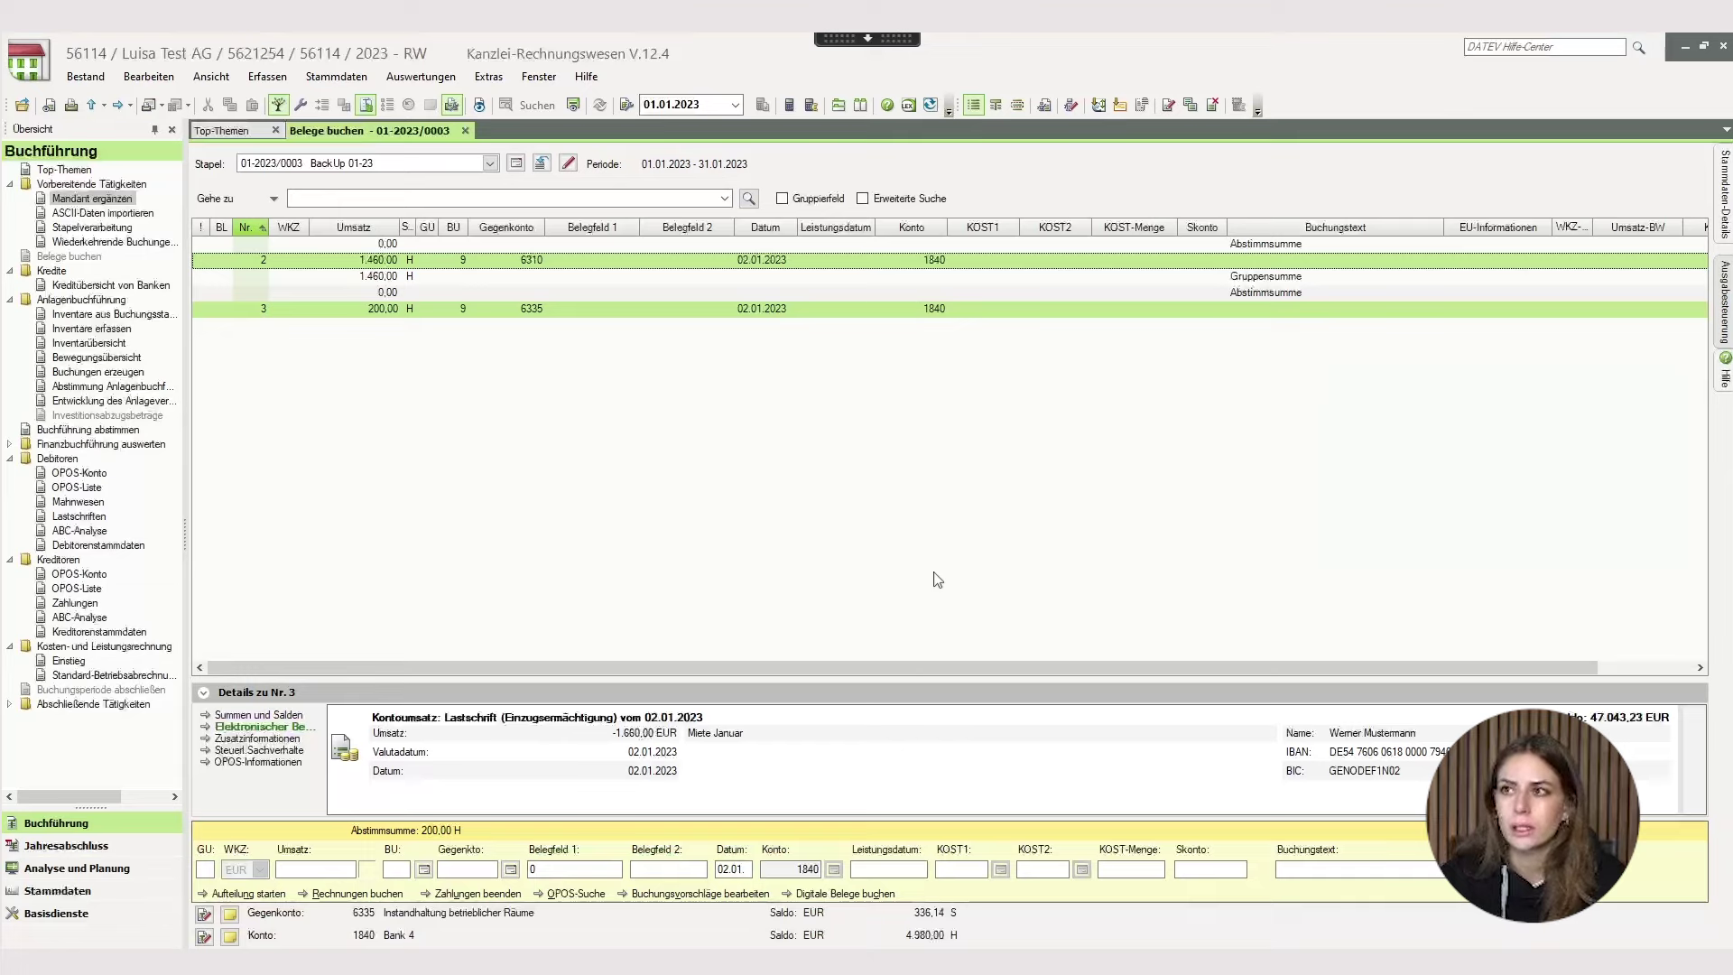
Switch to booking batch 02-2023/0003 Bank 02-23 and acknowledge the account reconciliation.
{"action": "left_click", "coordinate": [489, 163]}
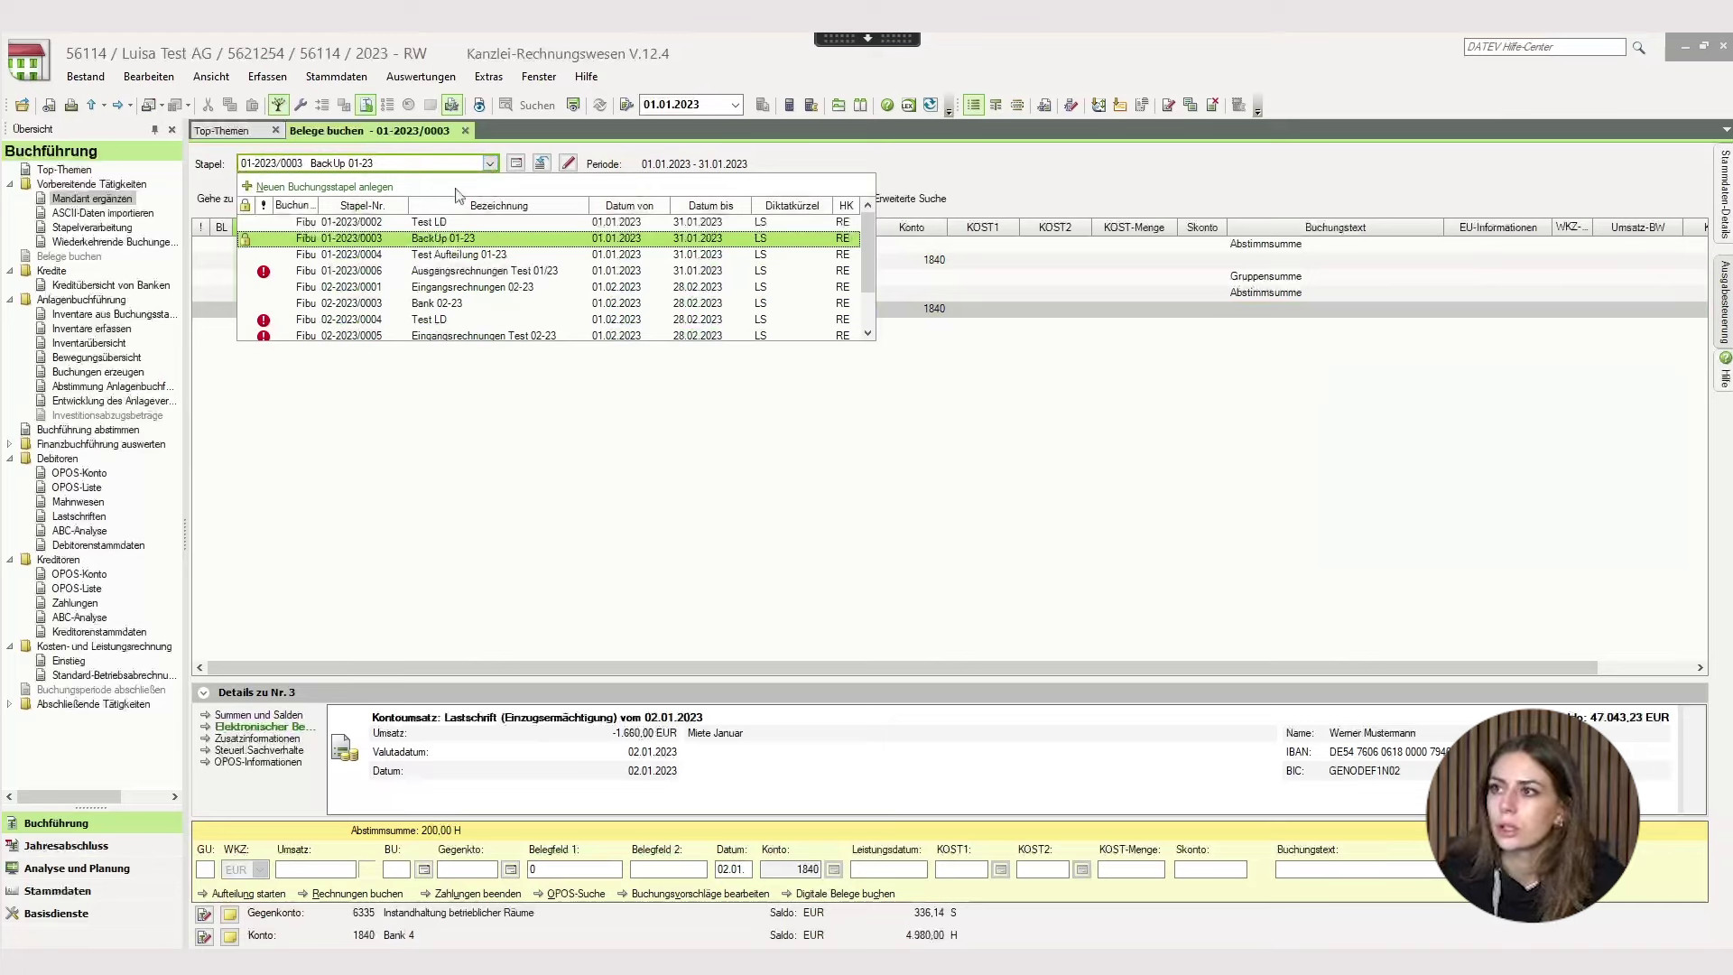
{"action": "left_click", "coordinate": [397, 303]}
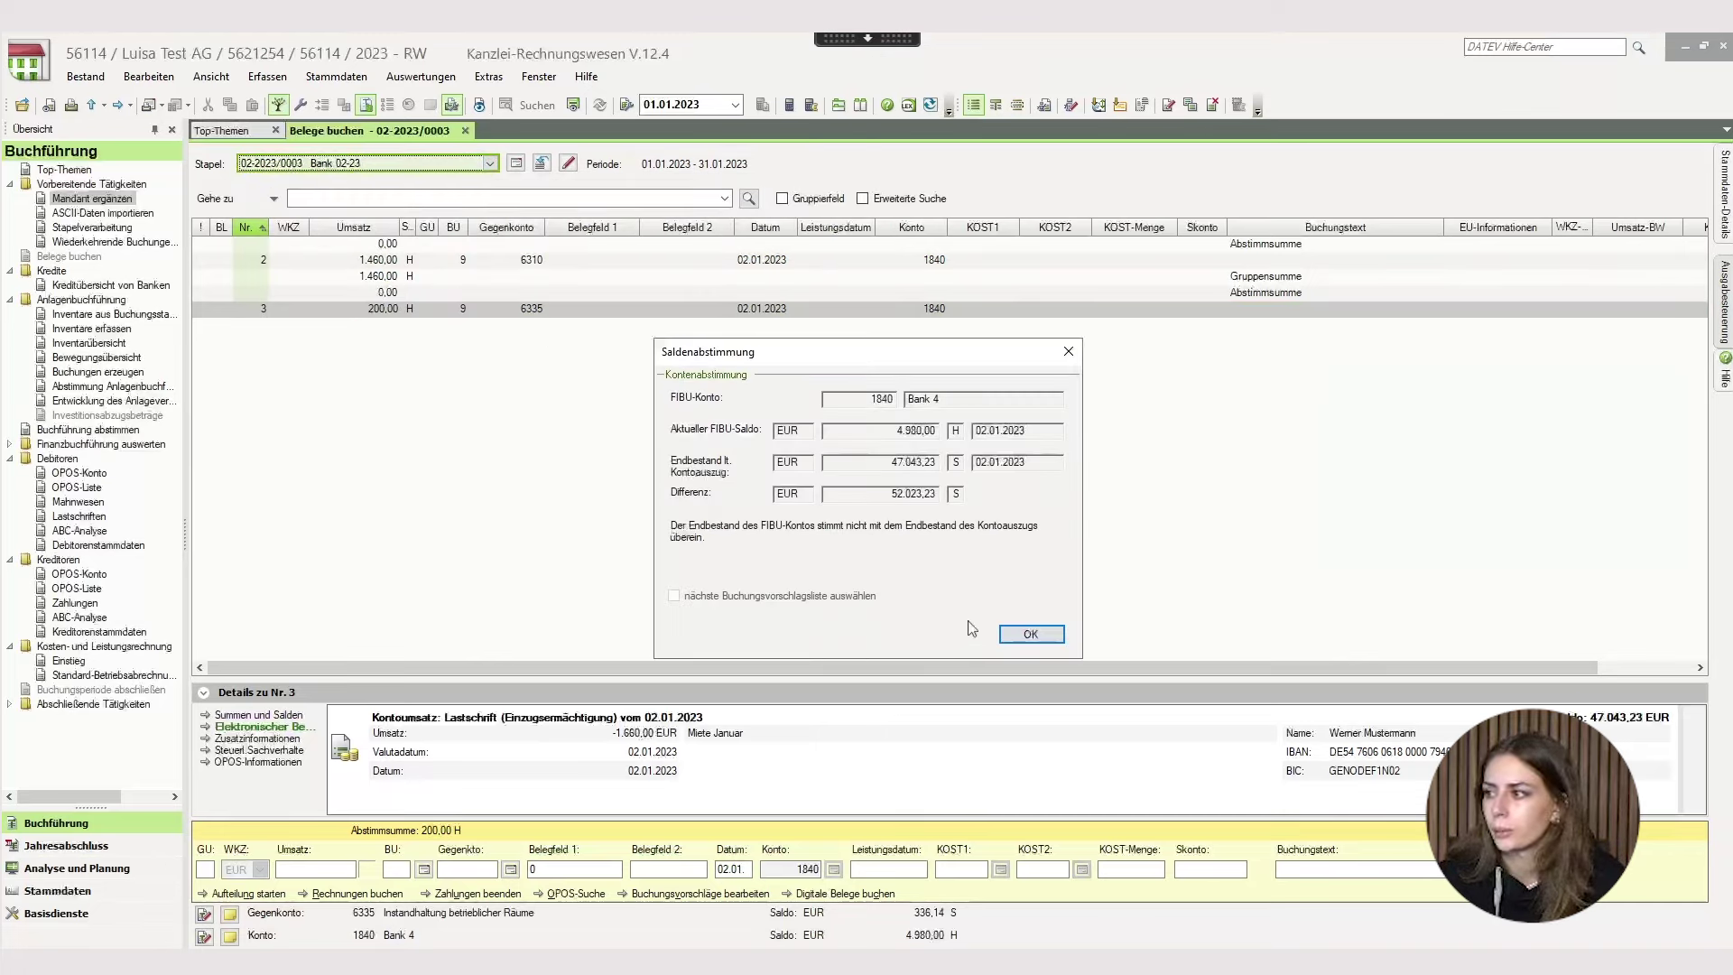
{"action": "left_click", "coordinate": [1026, 636]}
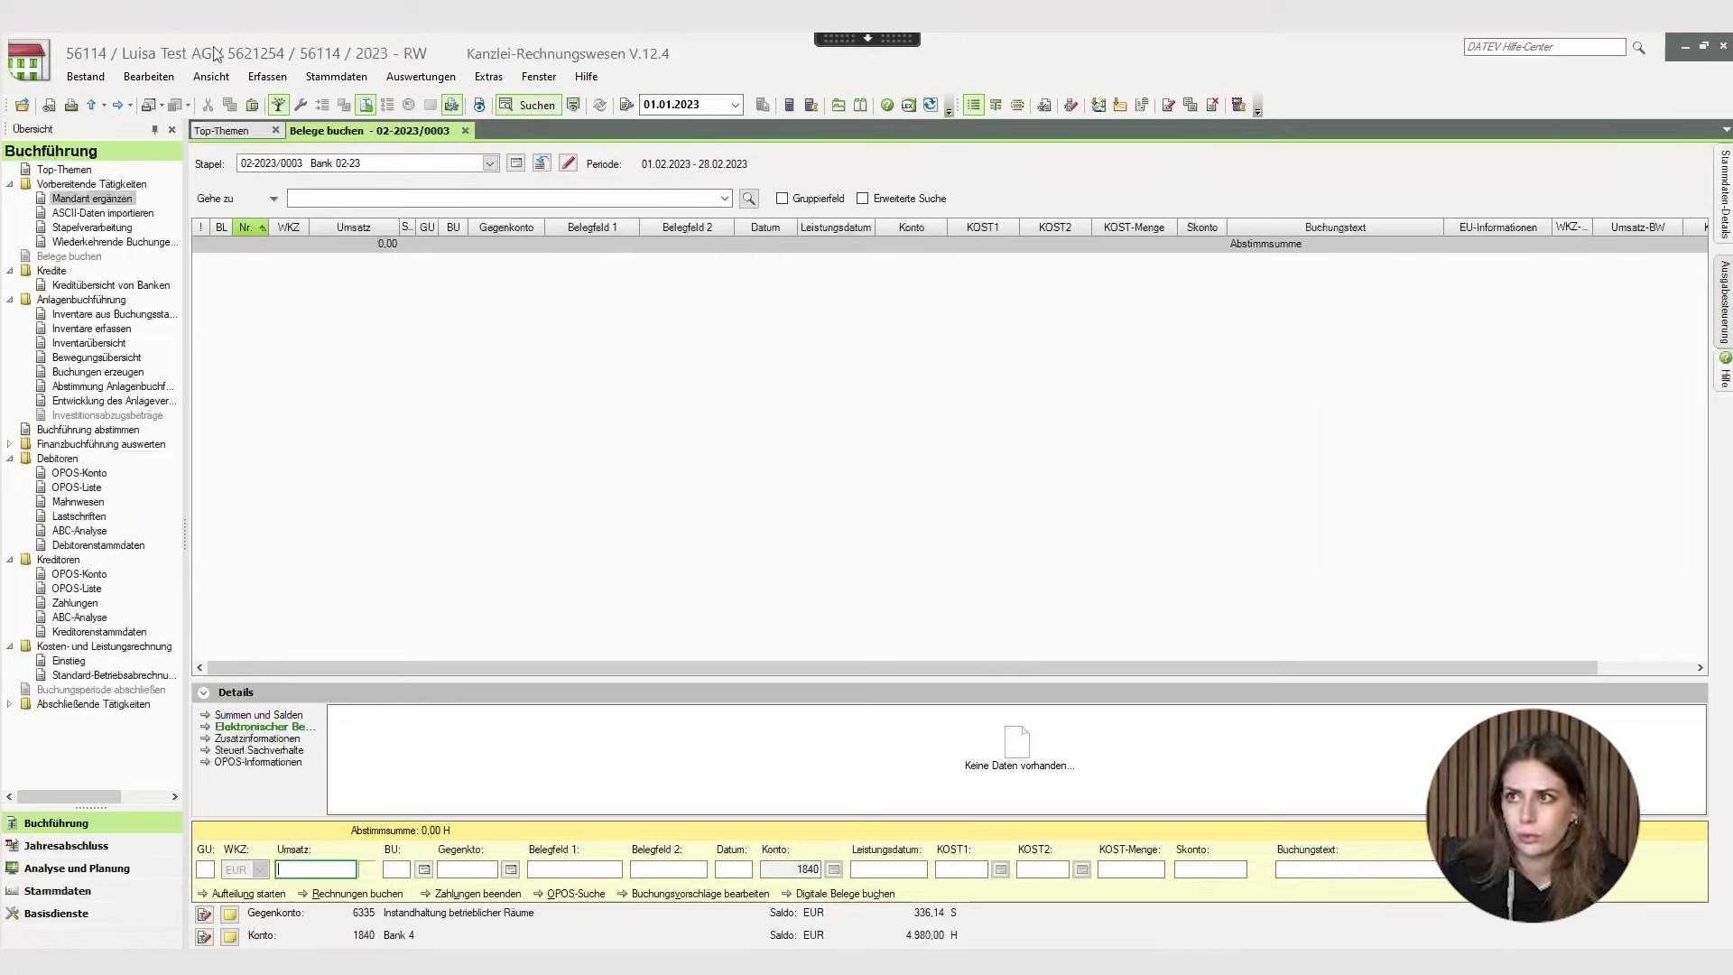
Generate booking proposals again for 01.02.2023 to 28.02.2023 from the Deutsche Bank statement (Konto 1840) and load them into the batch.
{"action": "left_click", "coordinate": [145, 76]}
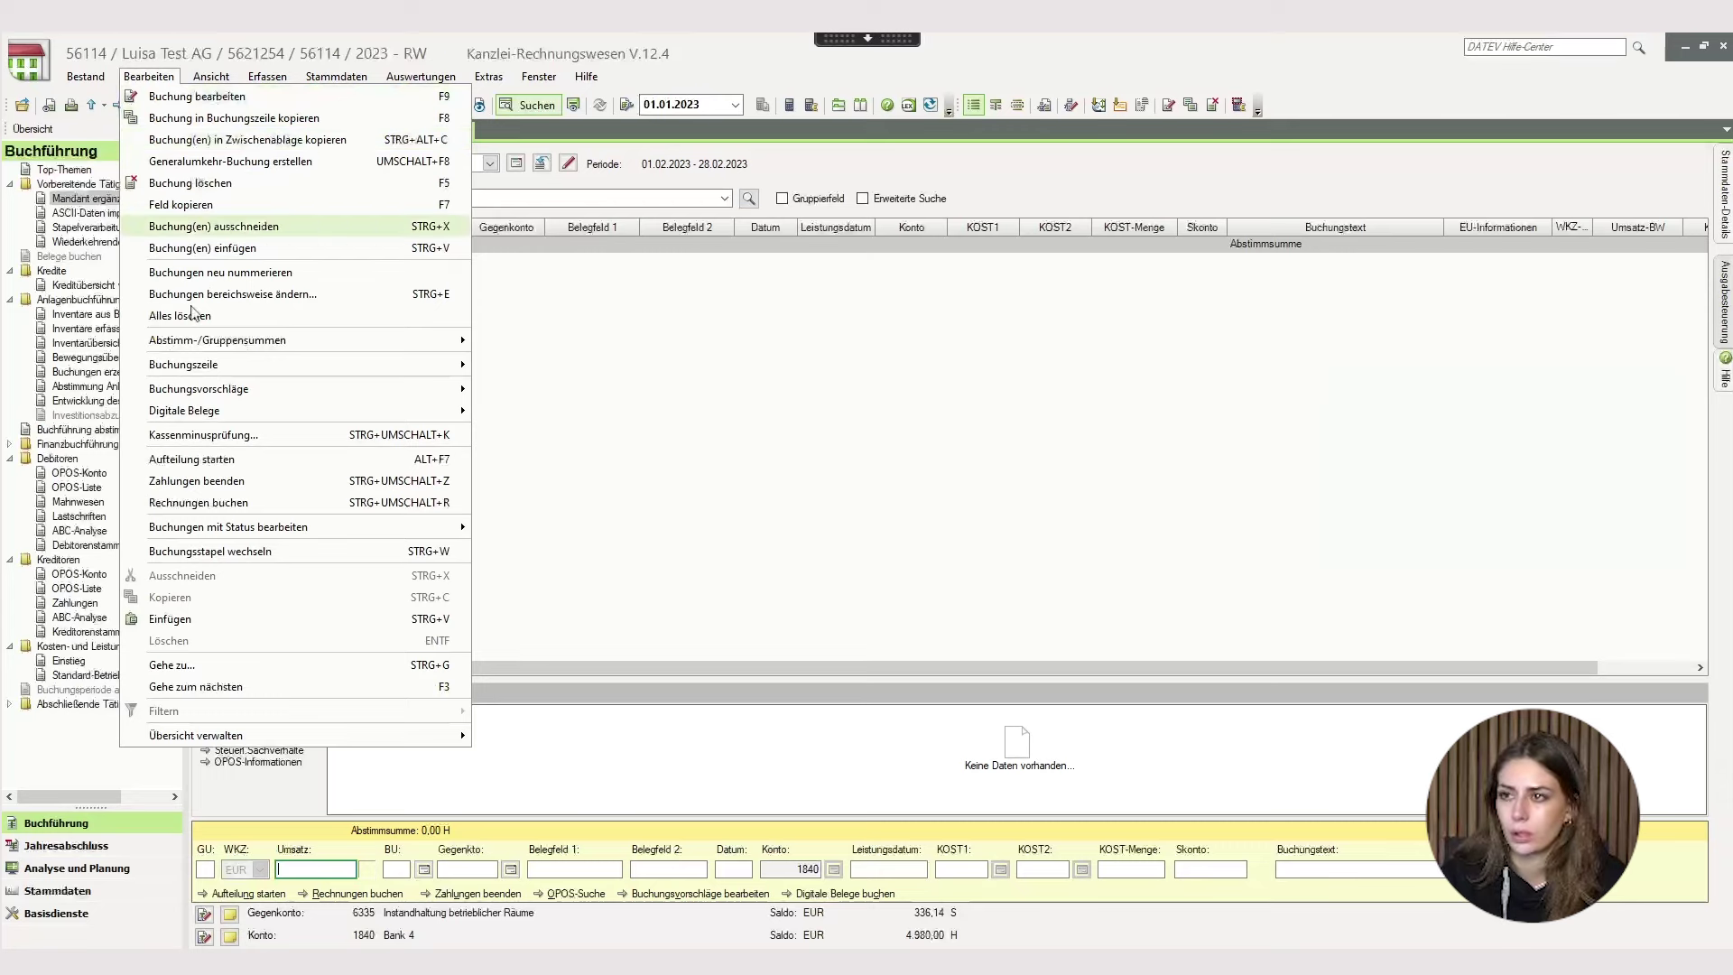
{"action": "mouse_move", "coordinate": [202, 385]}
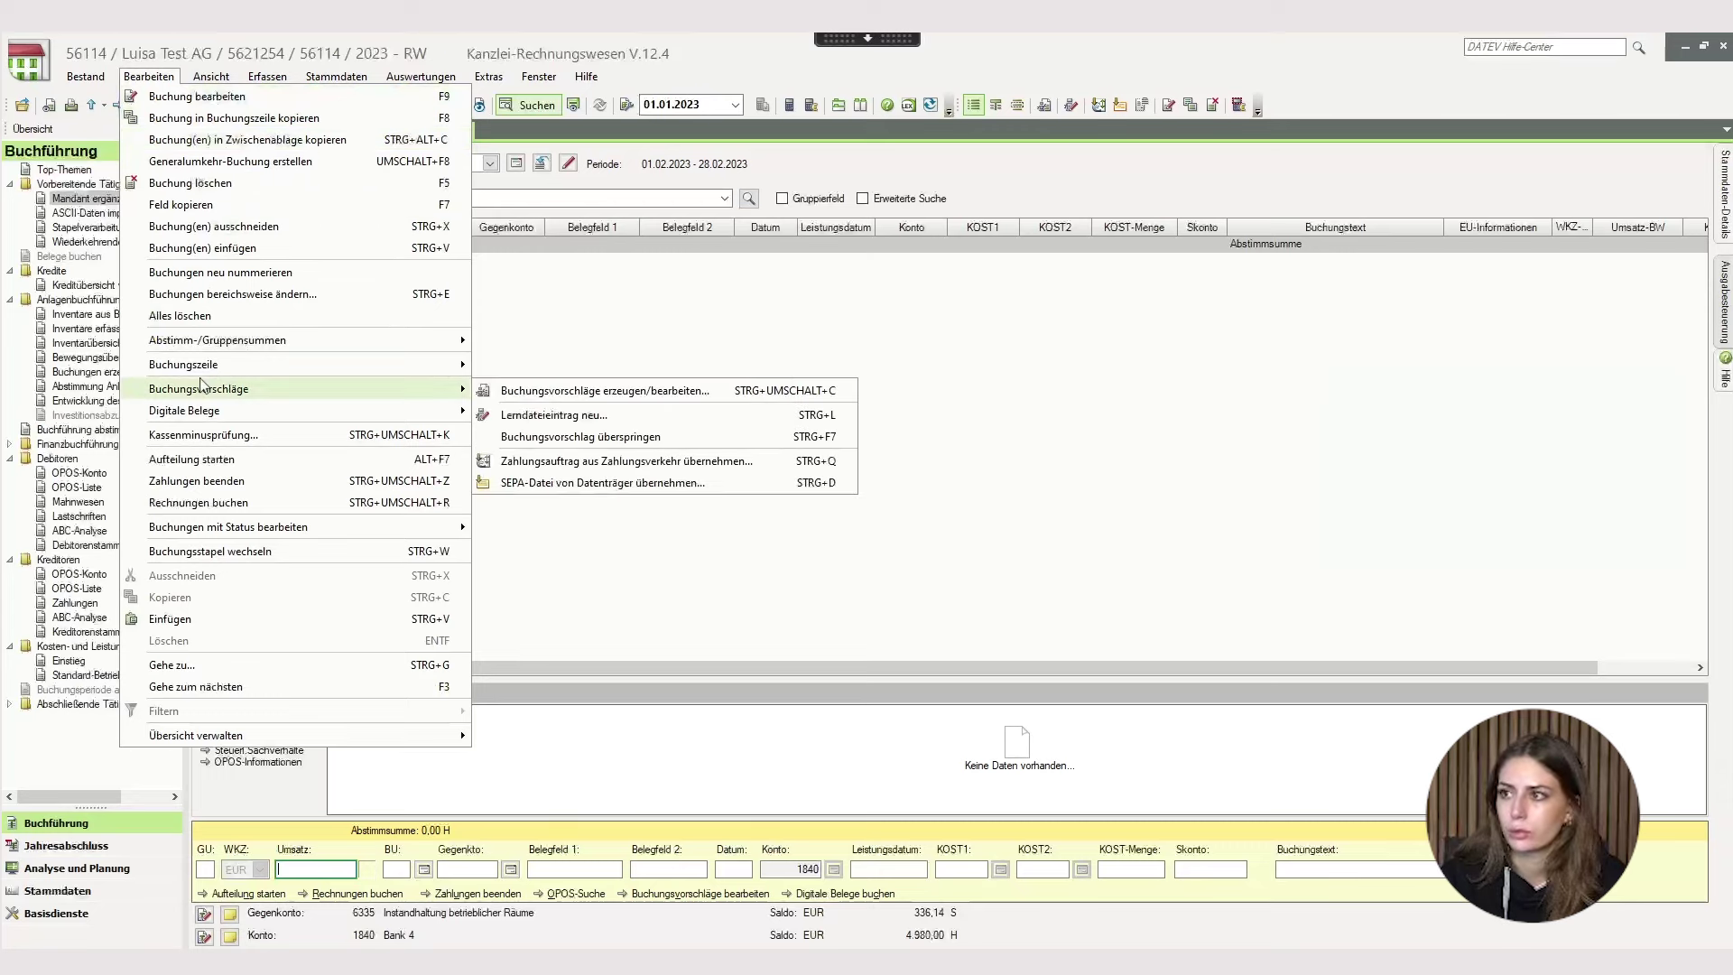
{"action": "left_click", "coordinate": [554, 391]}
{"action": "left_click", "coordinate": [690, 231]}
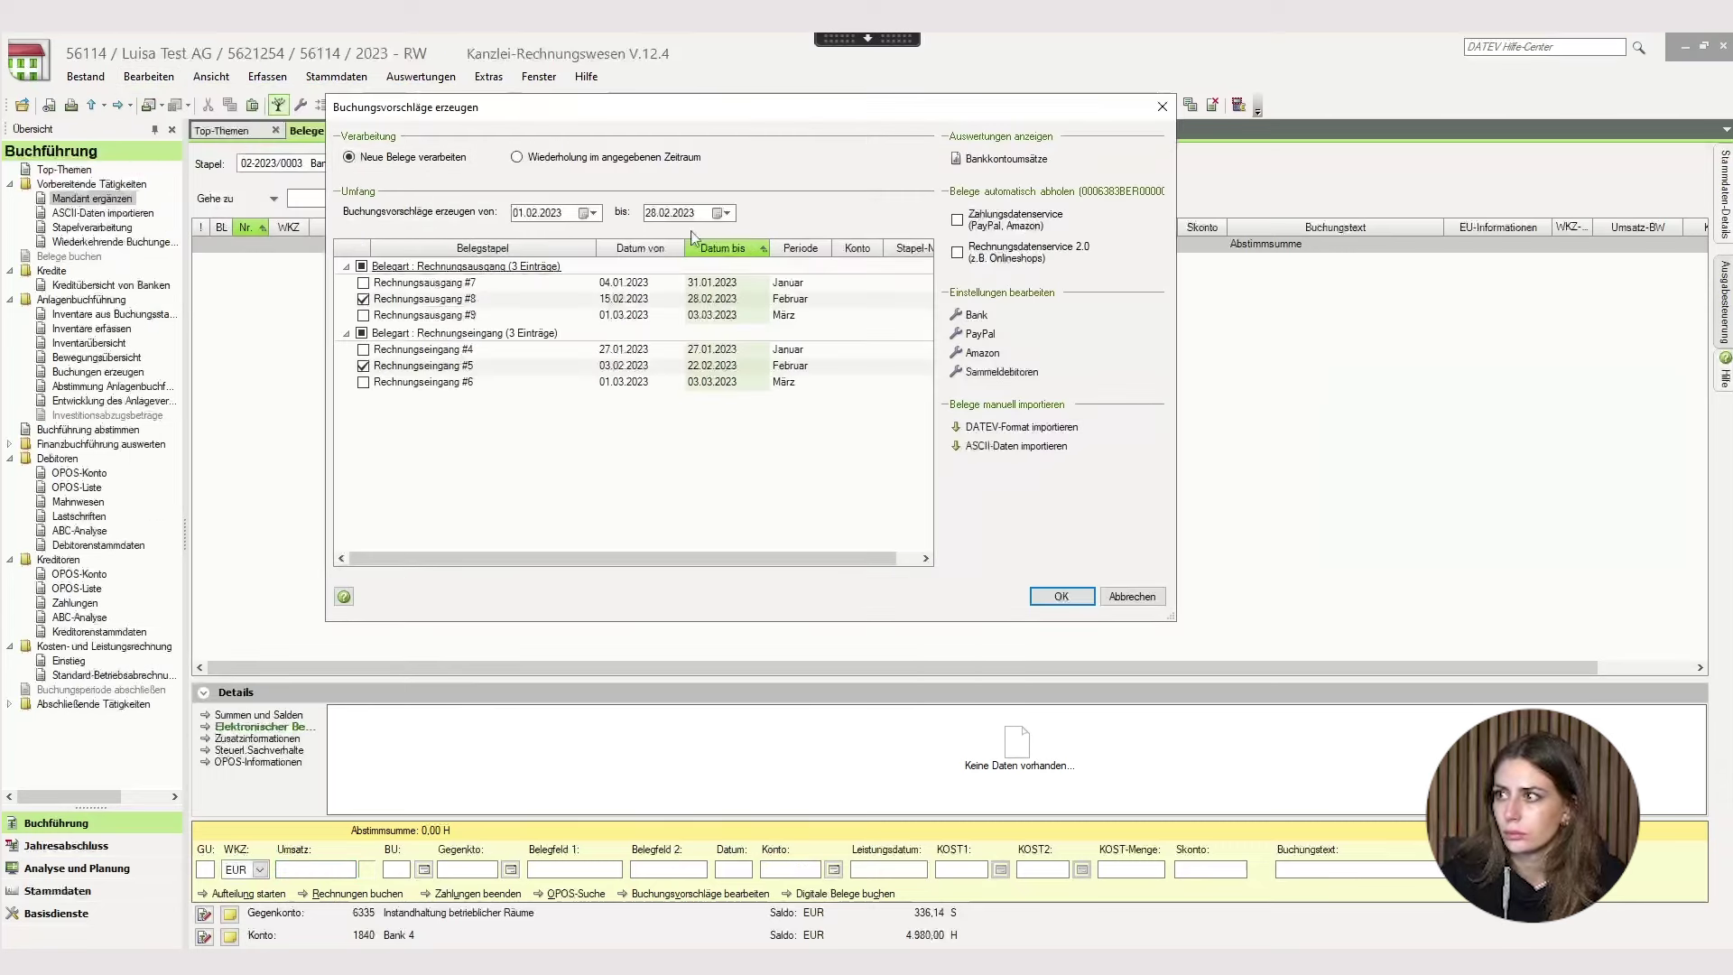
{"action": "left_click", "coordinate": [626, 159]}
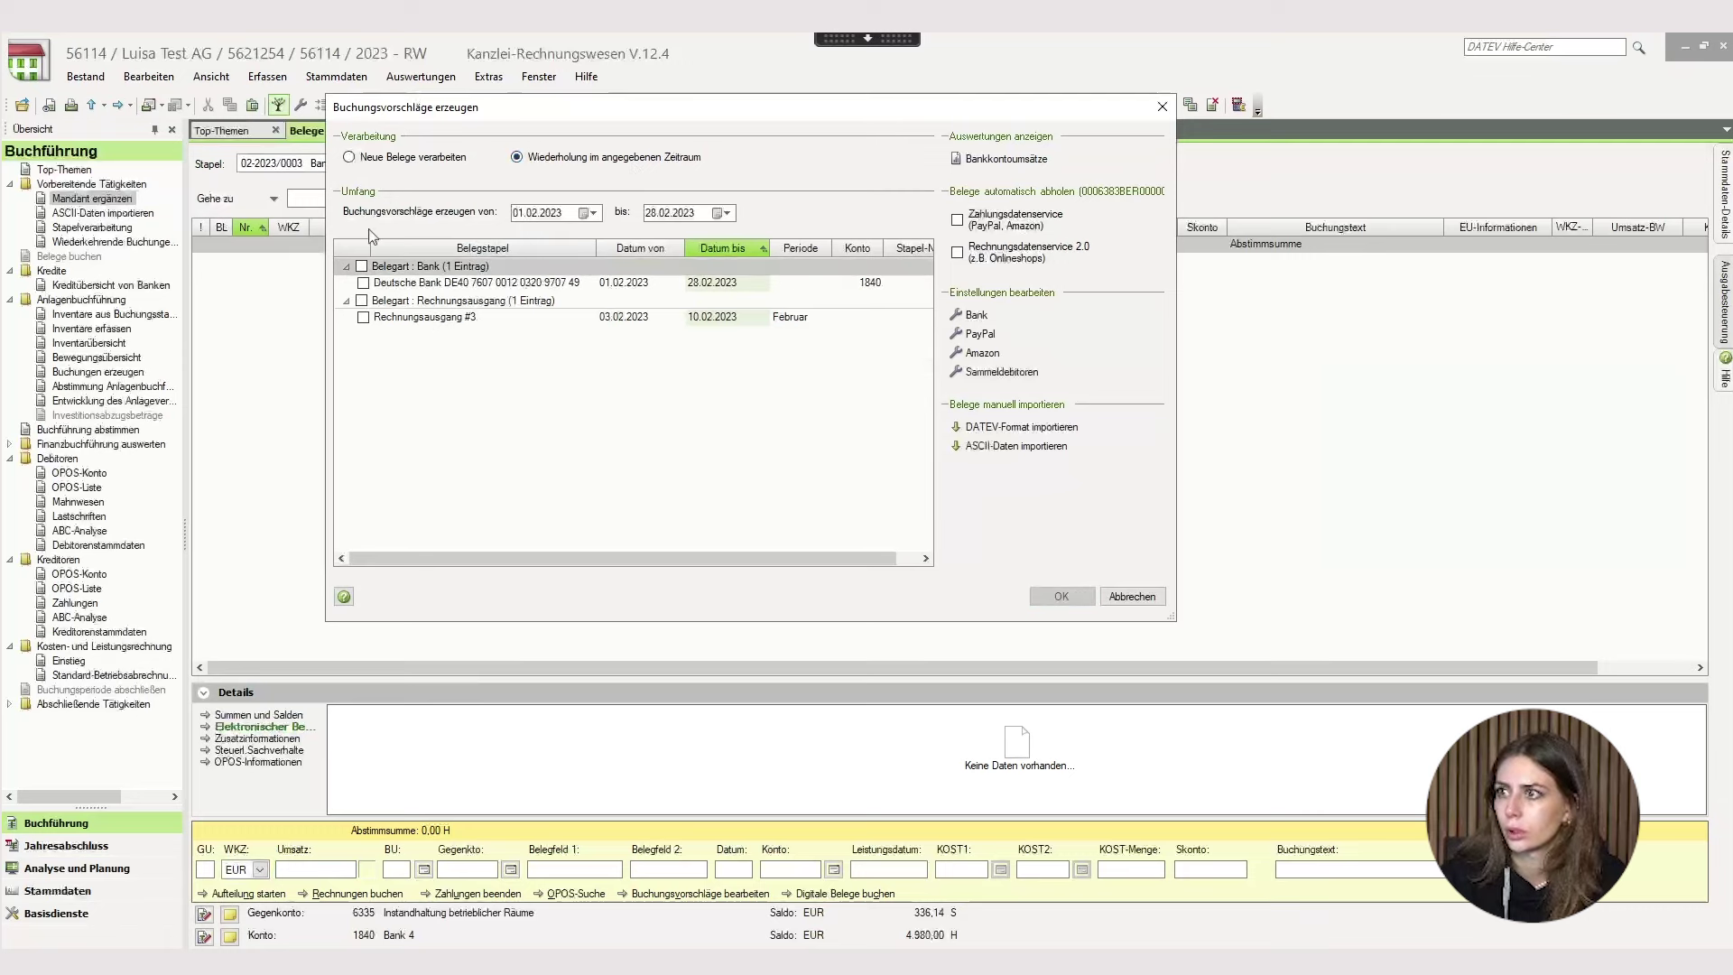
{"action": "left_click", "coordinate": [363, 283]}
{"action": "left_click", "coordinate": [1062, 602]}
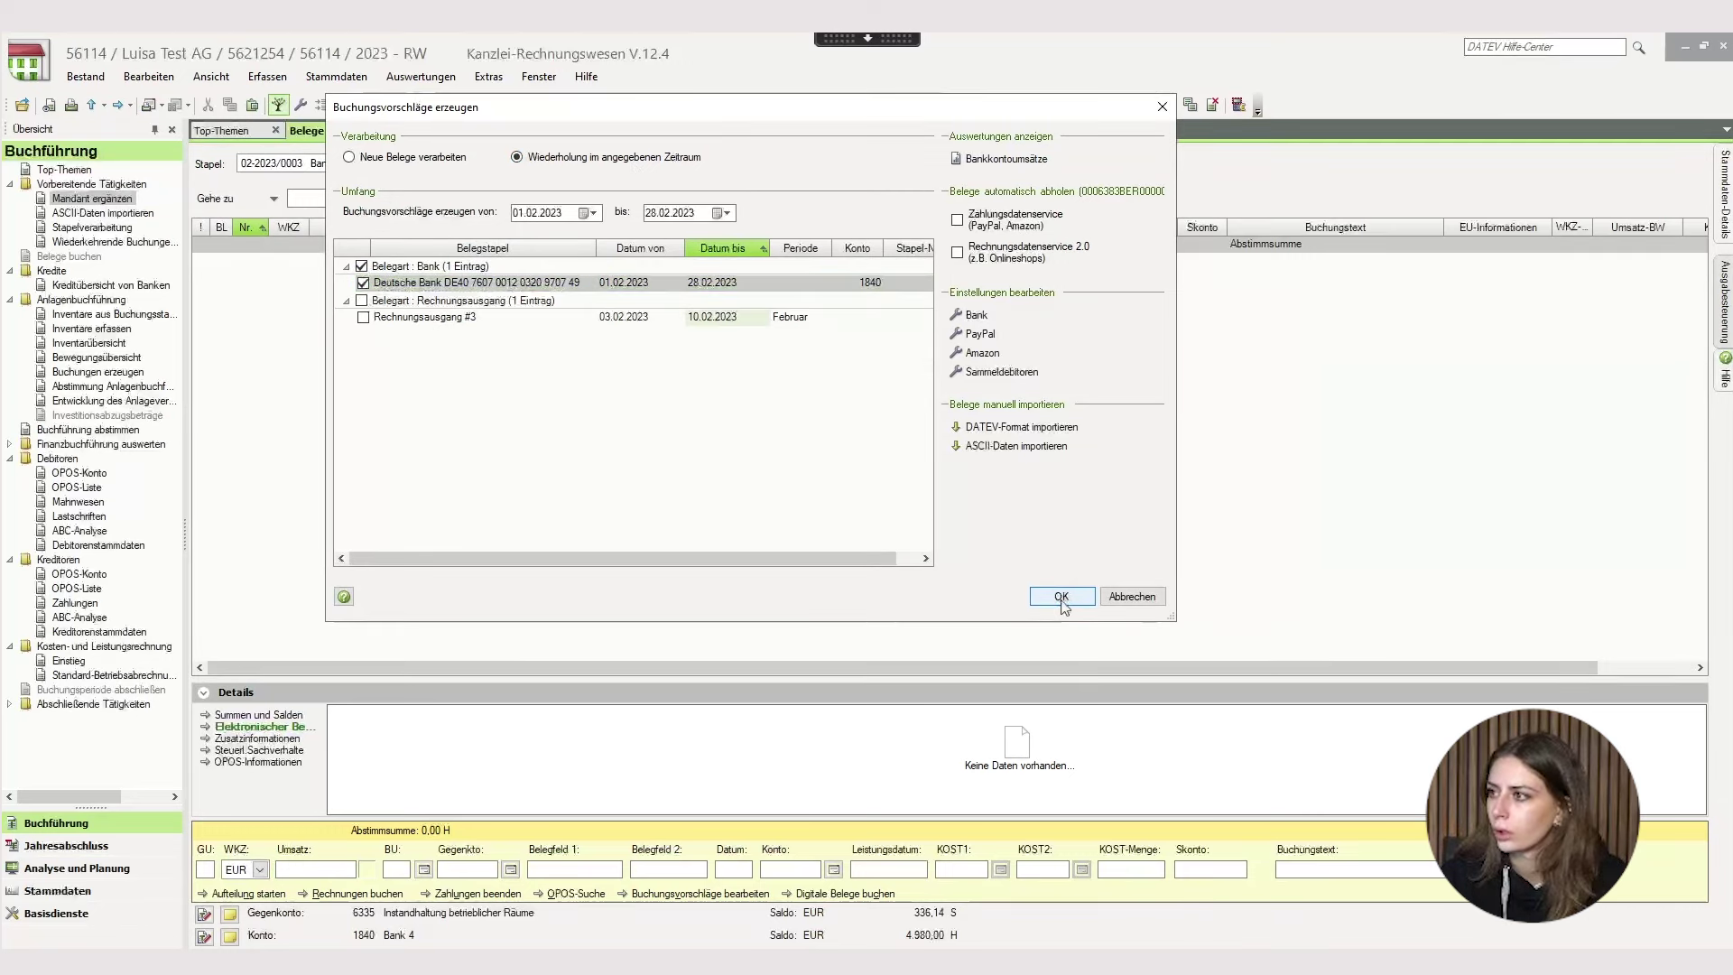
{"action": "left_click", "coordinate": [828, 427]}
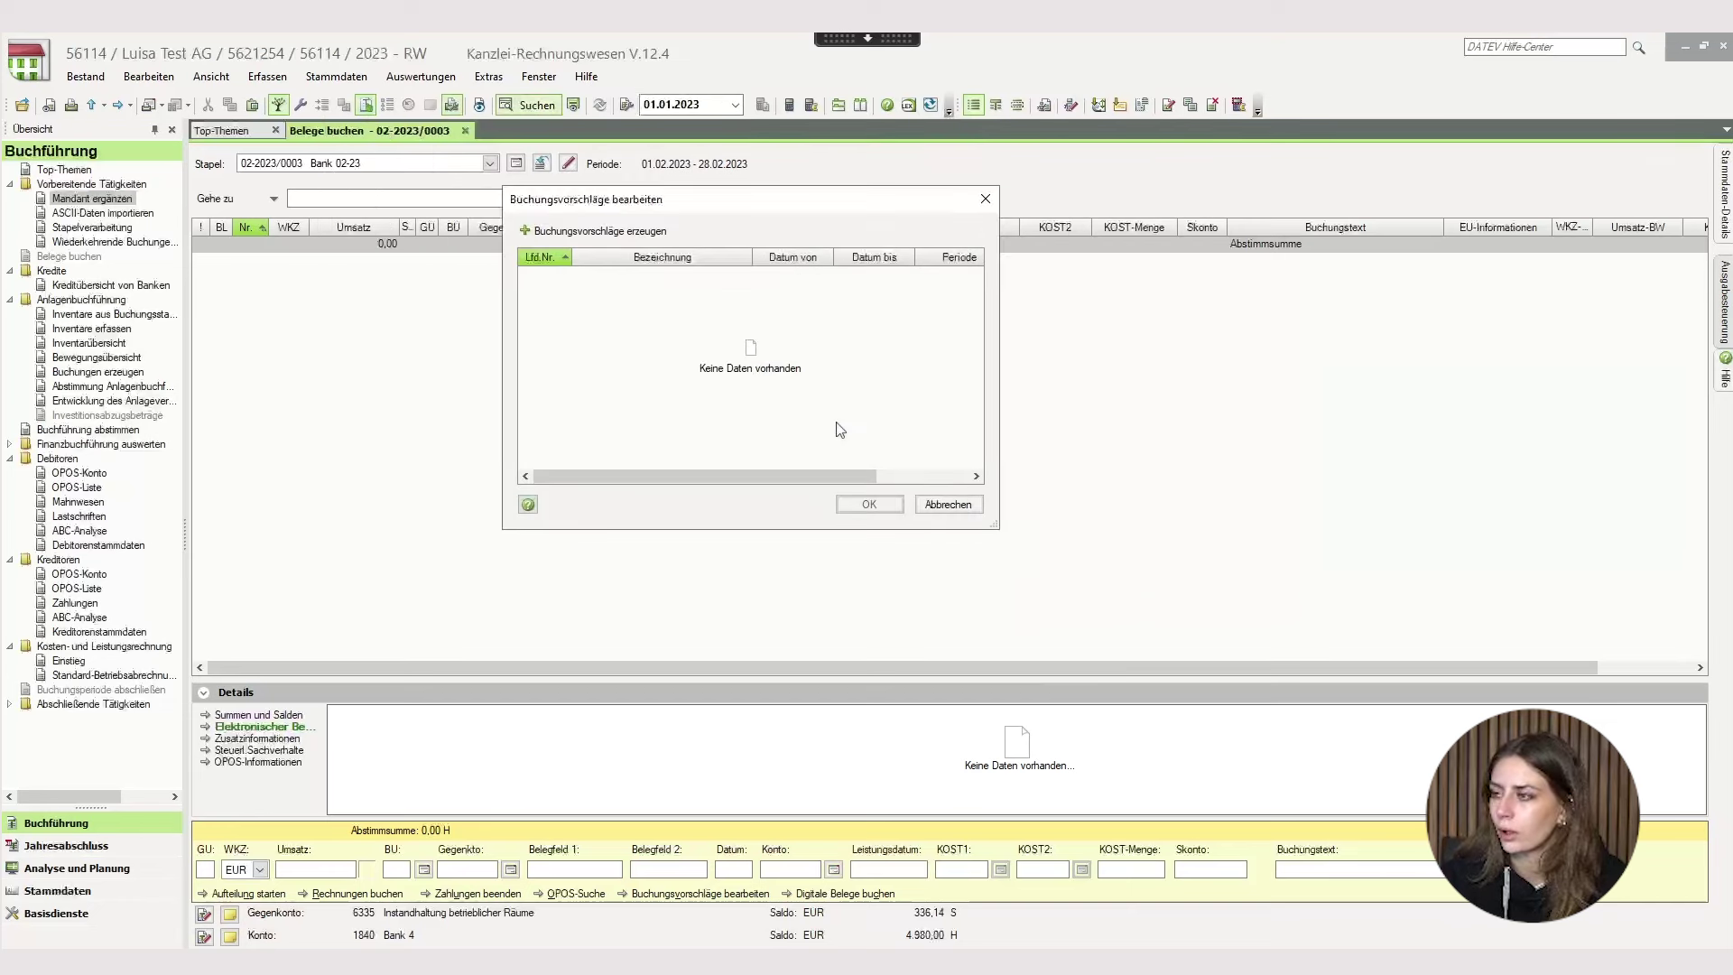
{"action": "left_click", "coordinate": [864, 505]}
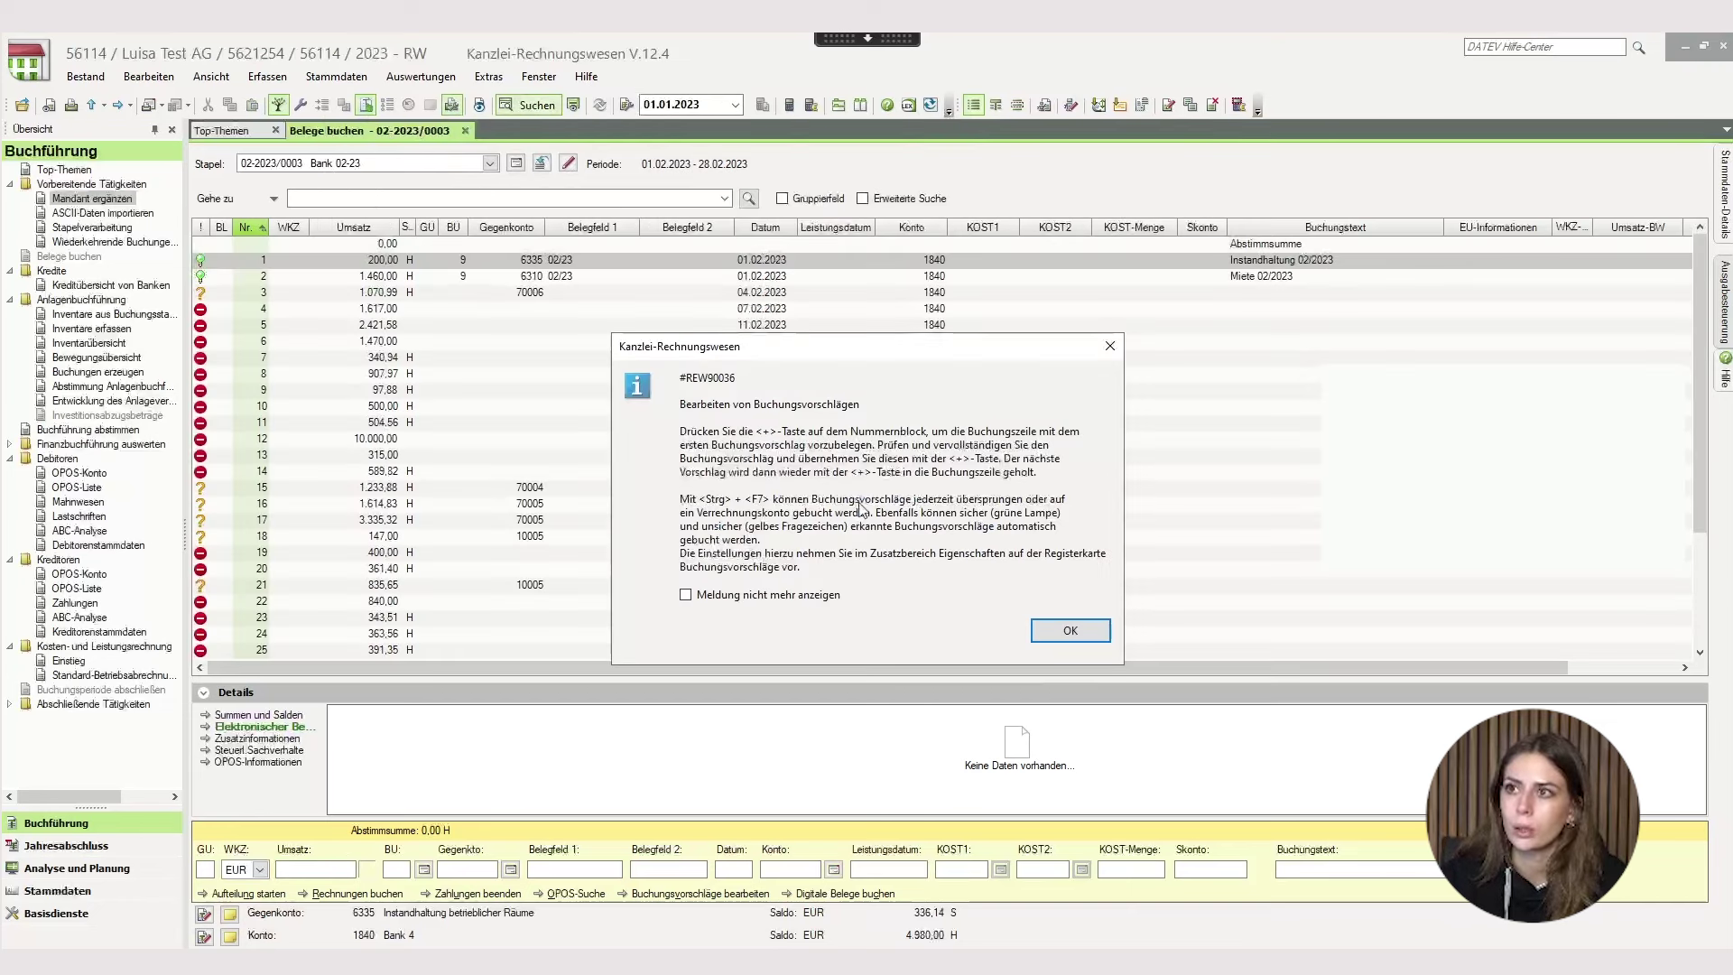
{"action": "left_click", "coordinate": [1058, 637]}
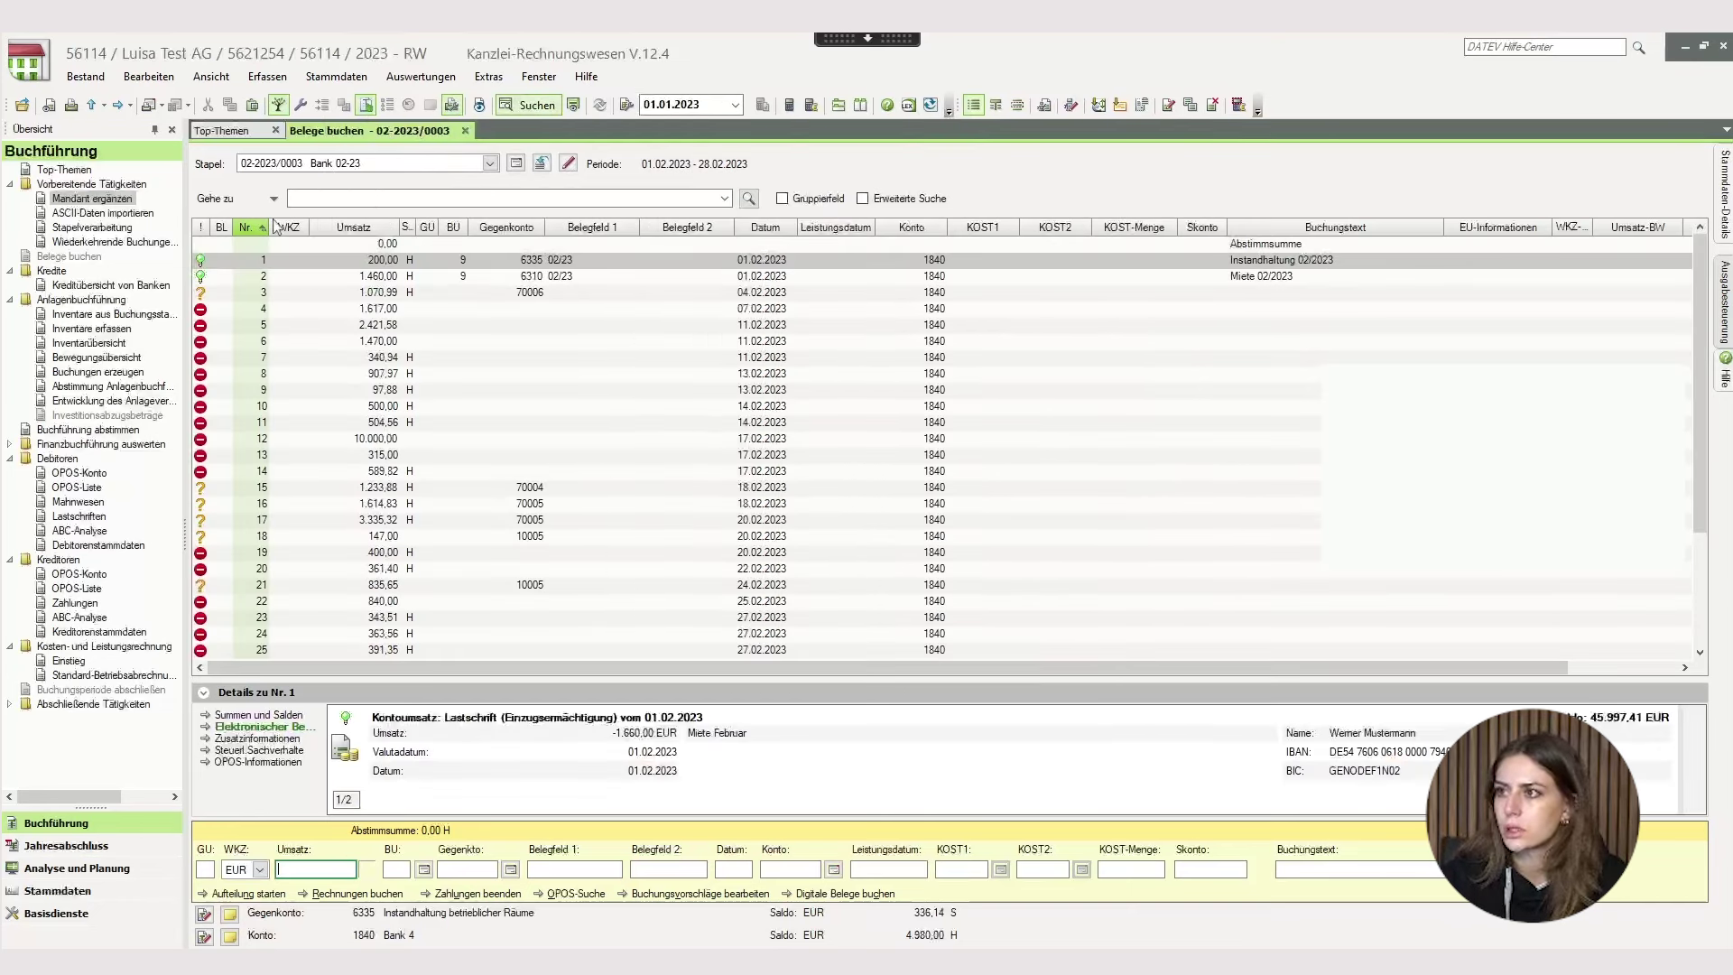
Examine the details of the two split rent proposals, No. 2 and No. 1.
{"action": "left_click", "coordinate": [370, 276]}
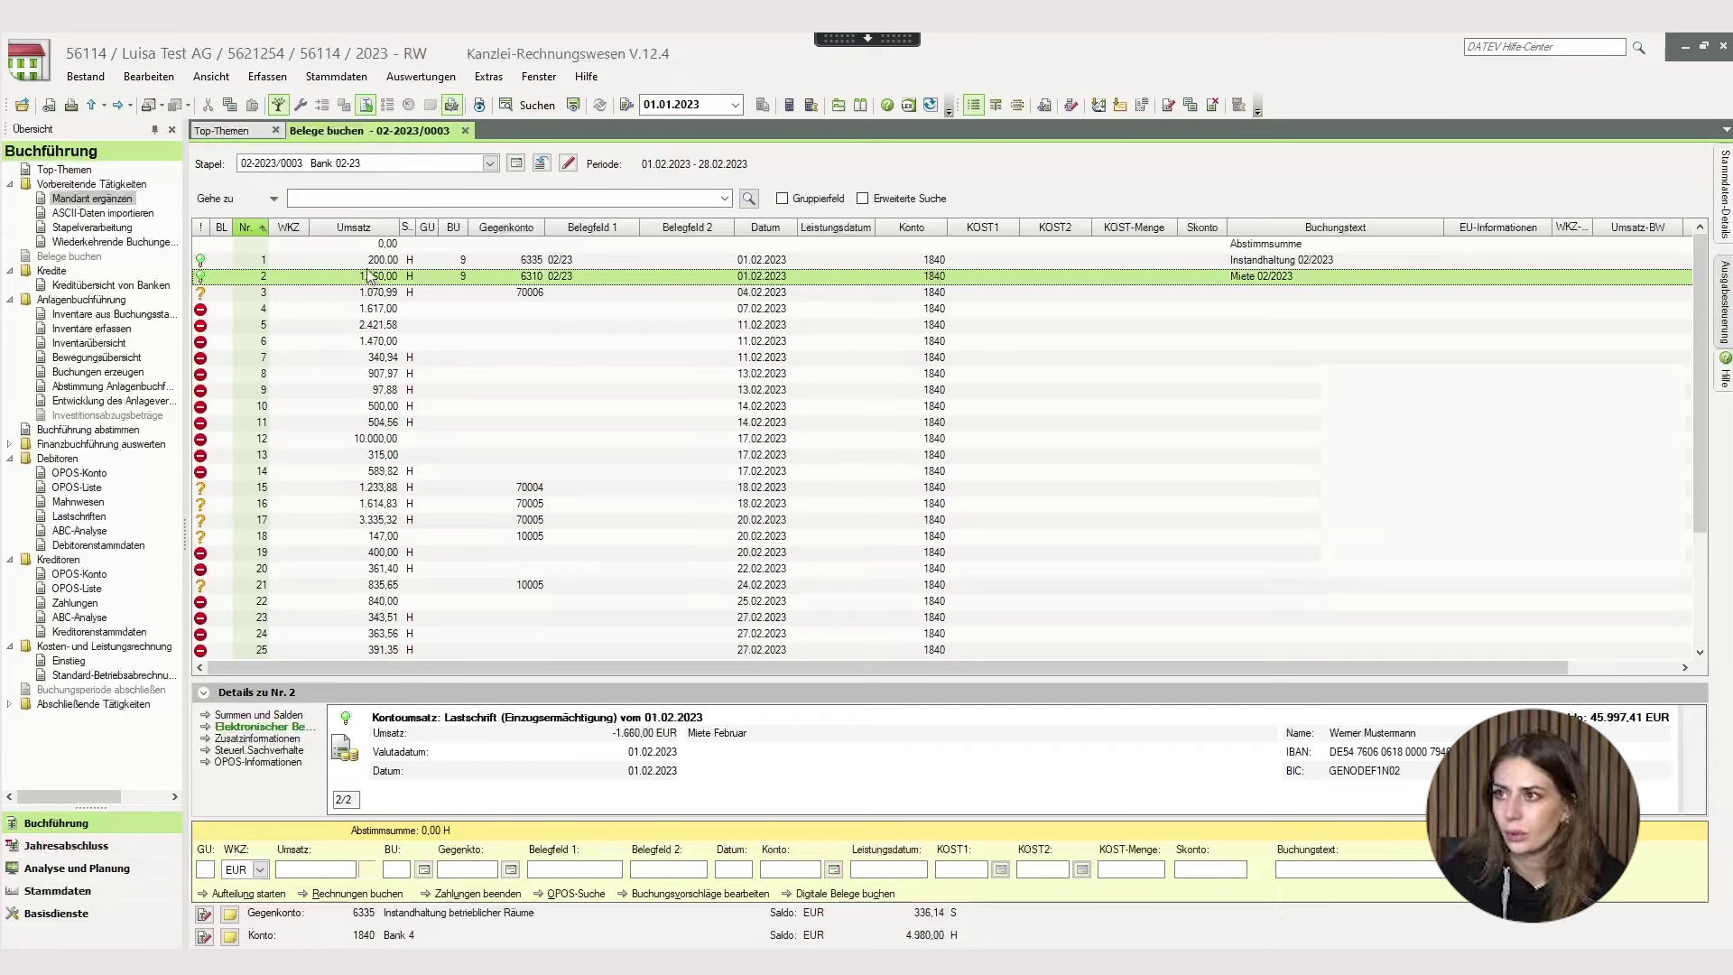
{"action": "key", "text": "Up"}
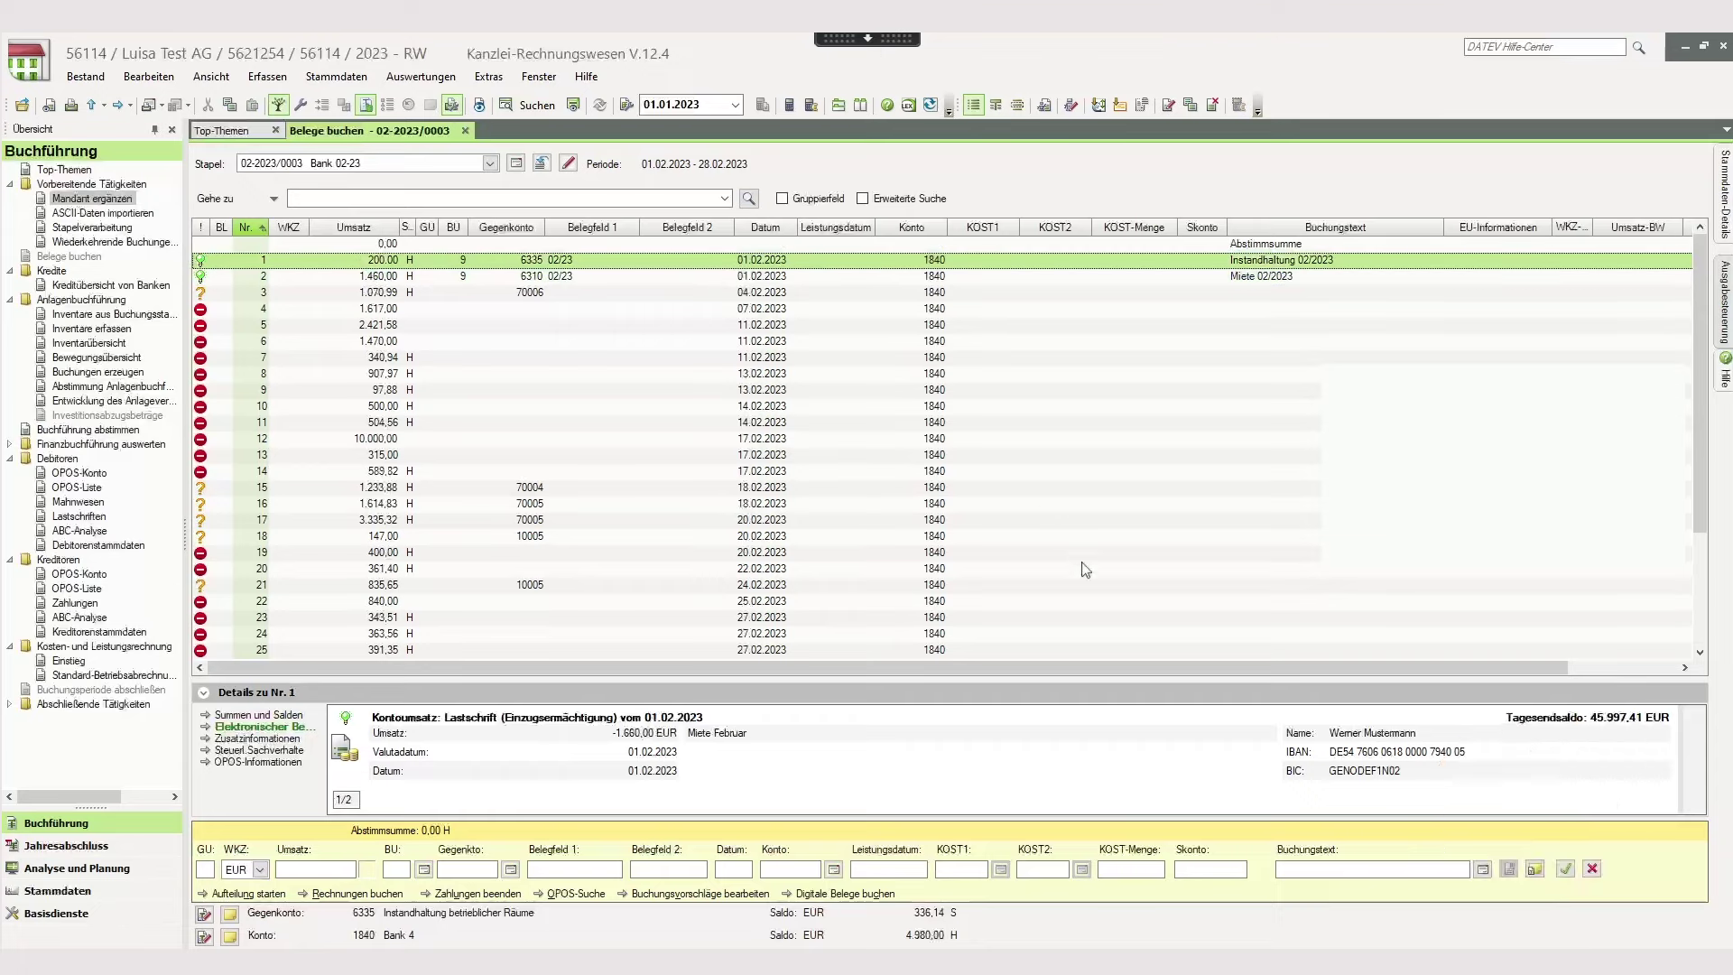
View the bank learning file from the master data, return to batch 02-2023/0003 and close the learning-file view.
{"action": "left_click", "coordinate": [338, 76]}
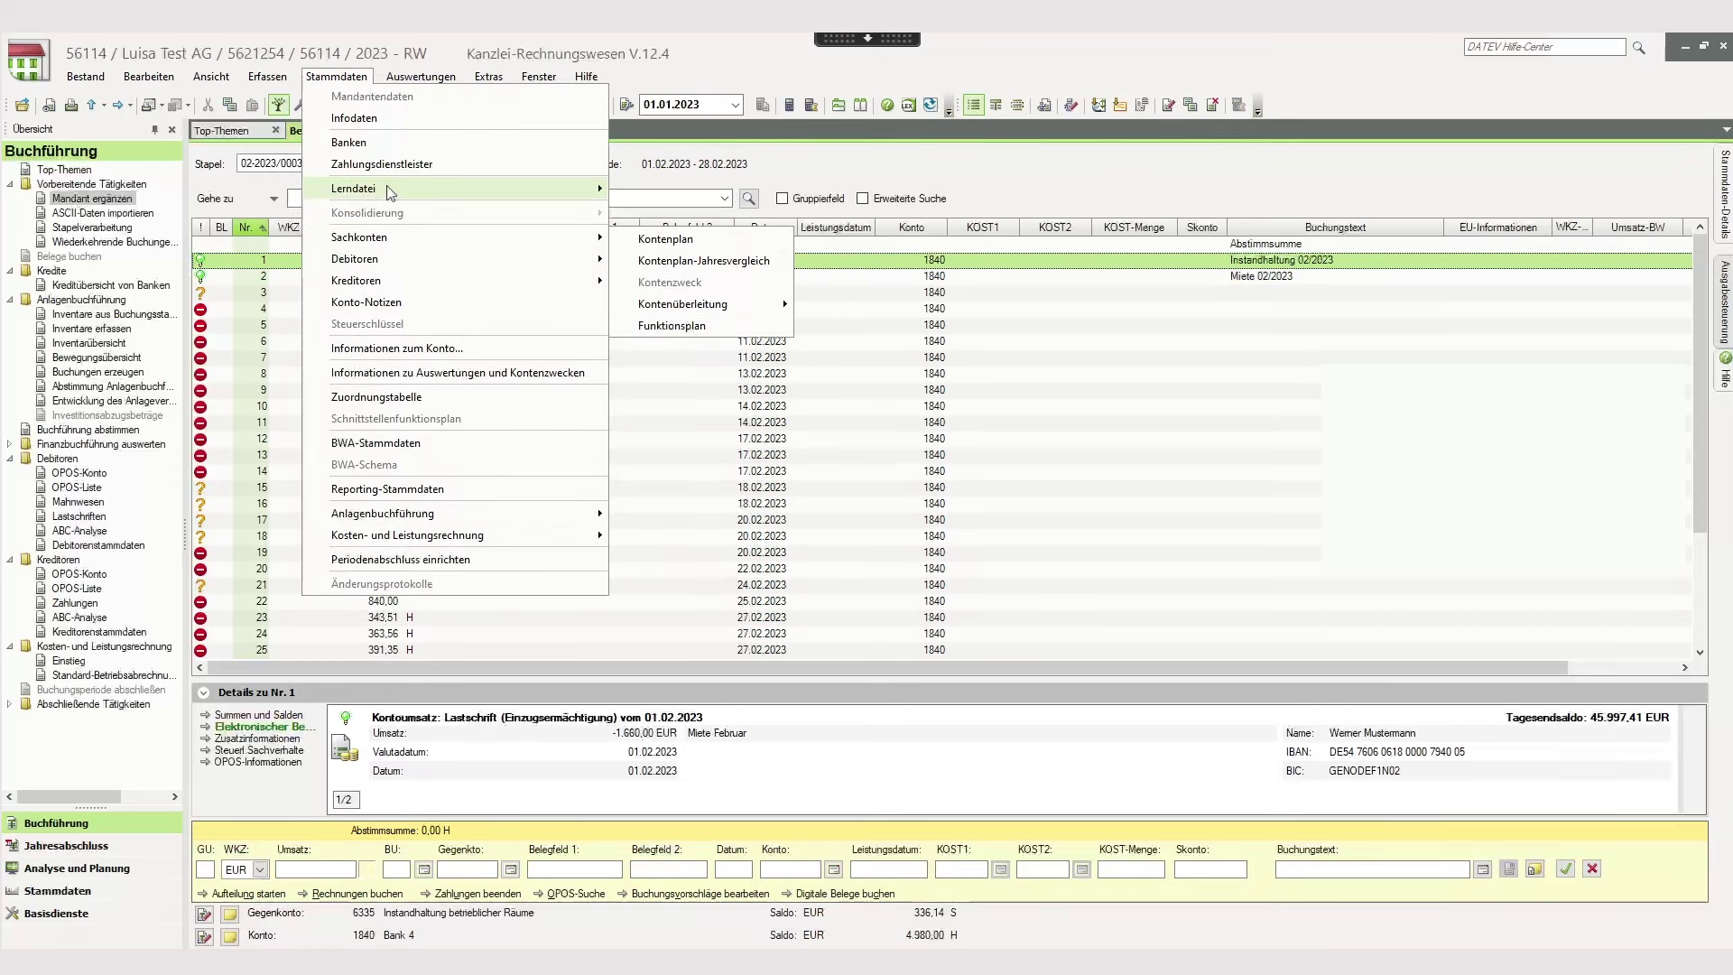
{"action": "mouse_move", "coordinate": [530, 187]}
{"action": "left_click", "coordinate": [646, 189]}
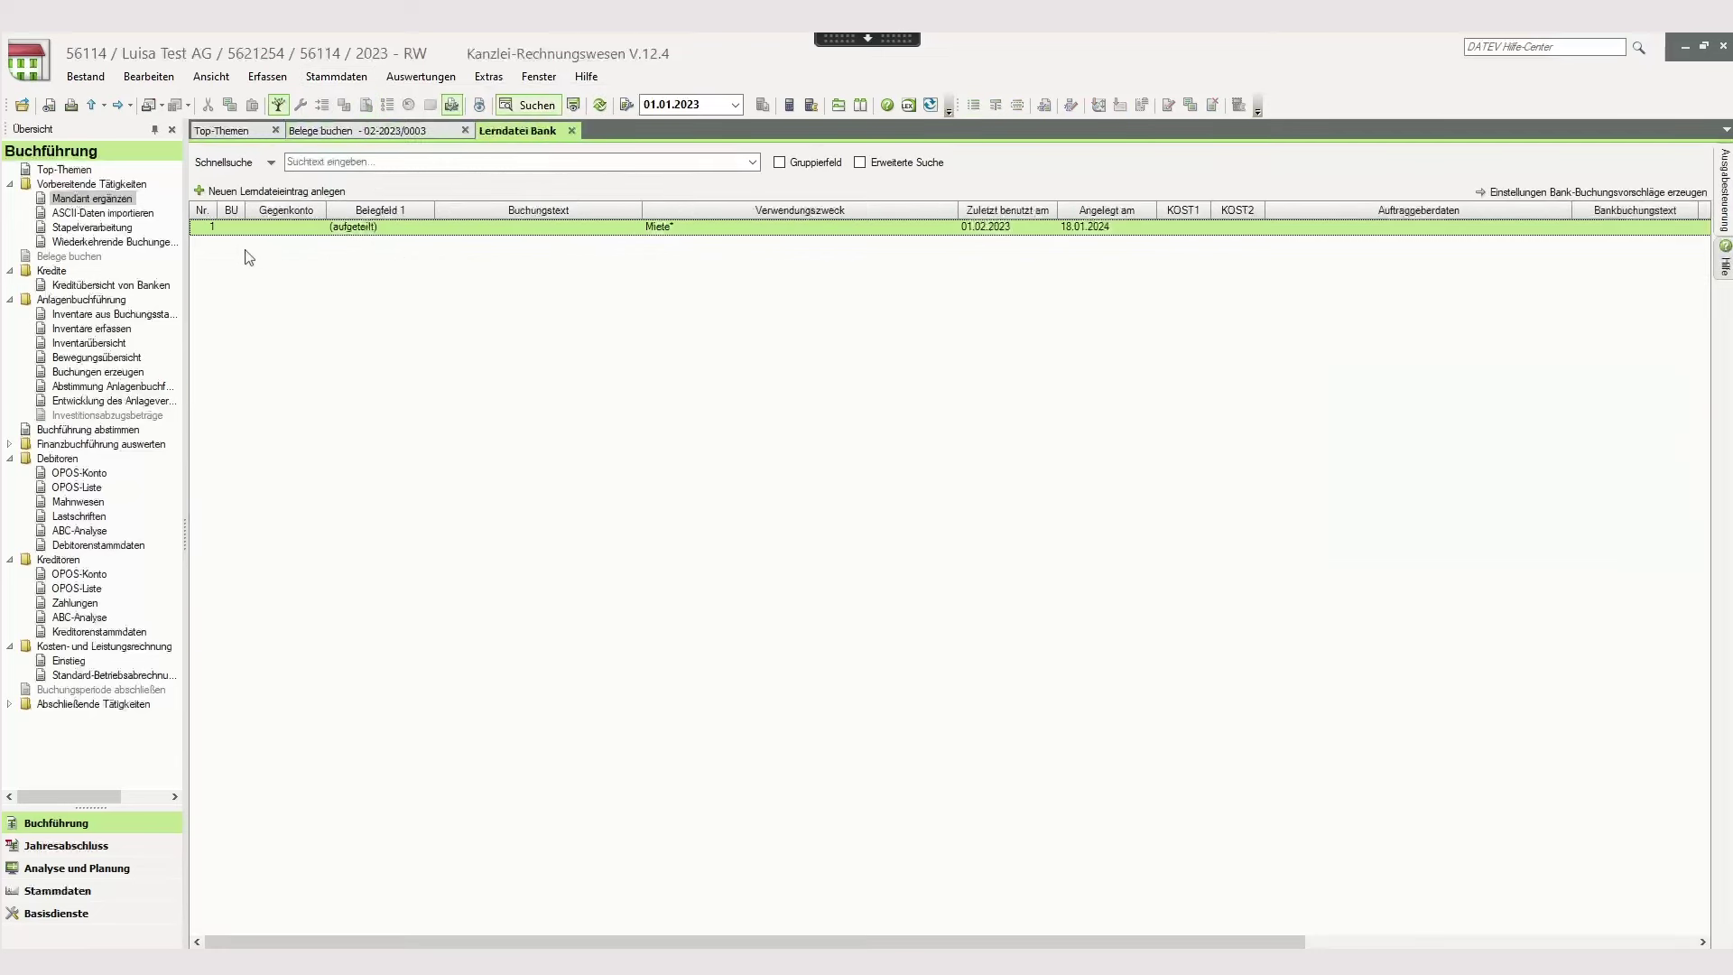
{"action": "left_click", "coordinate": [359, 131]}
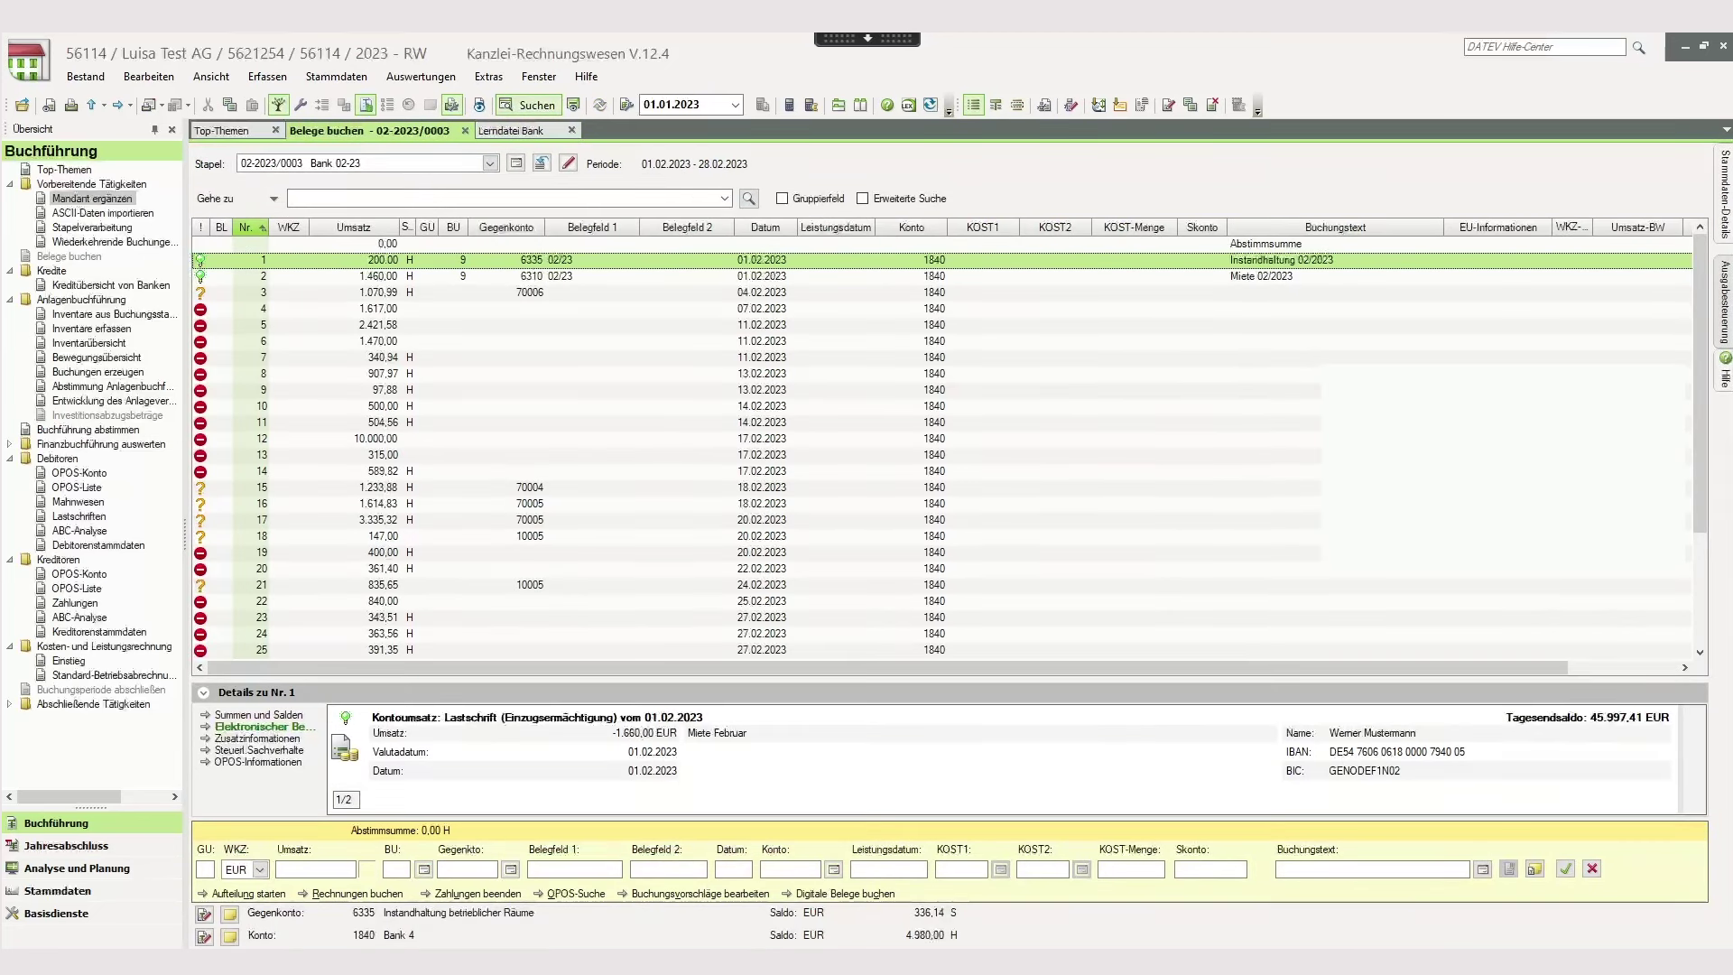
{"action": "key", "text": "ctrl+F4"}
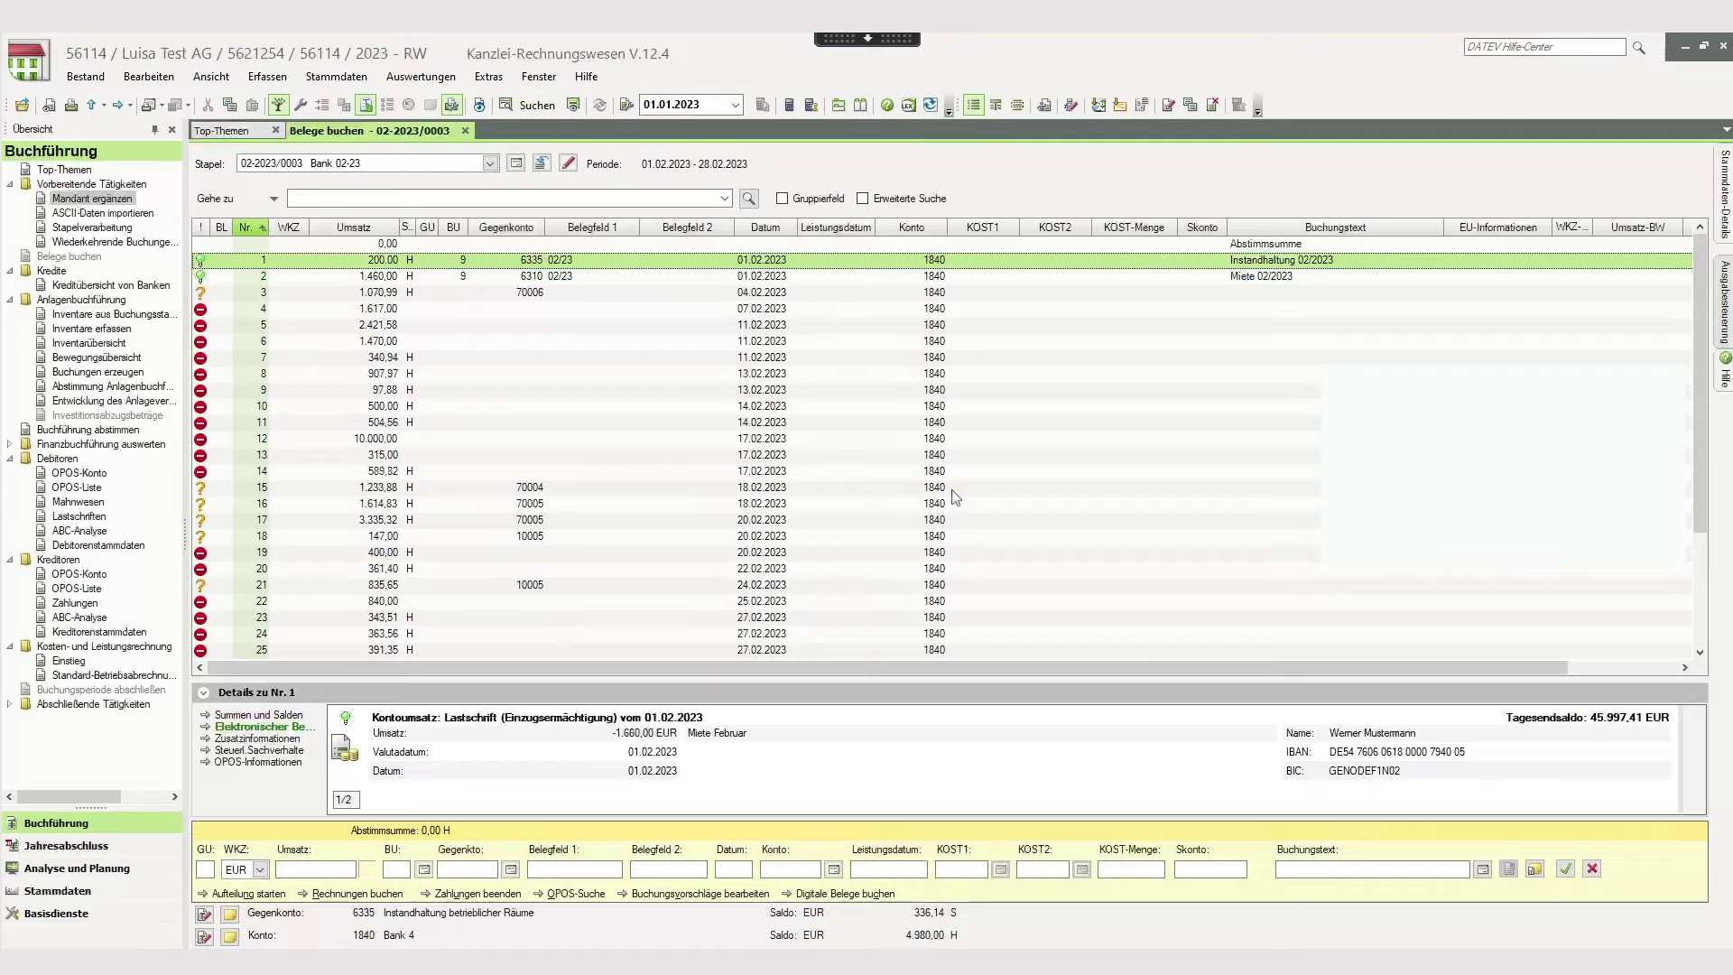